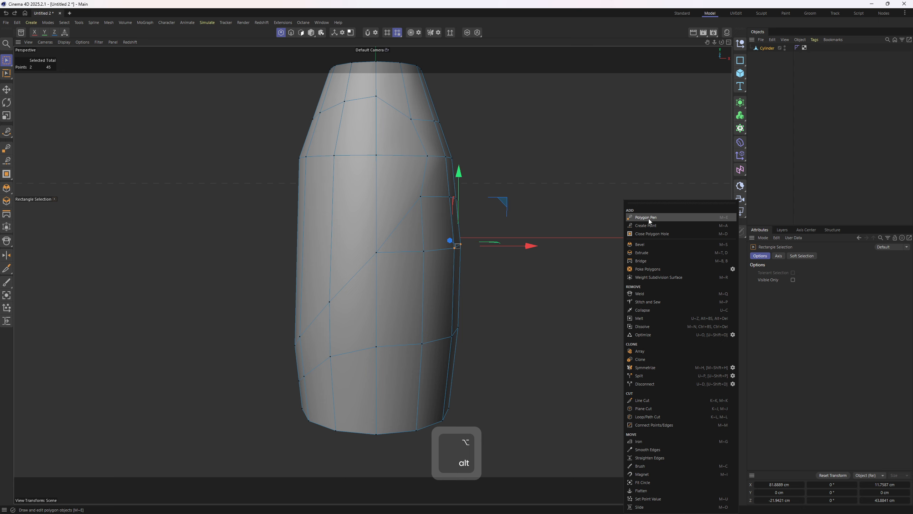
Cut a new diagonal edge line across the lower body between the two existing diagonal loops with the Polygon Pen.
click(649, 218)
click(423, 252)
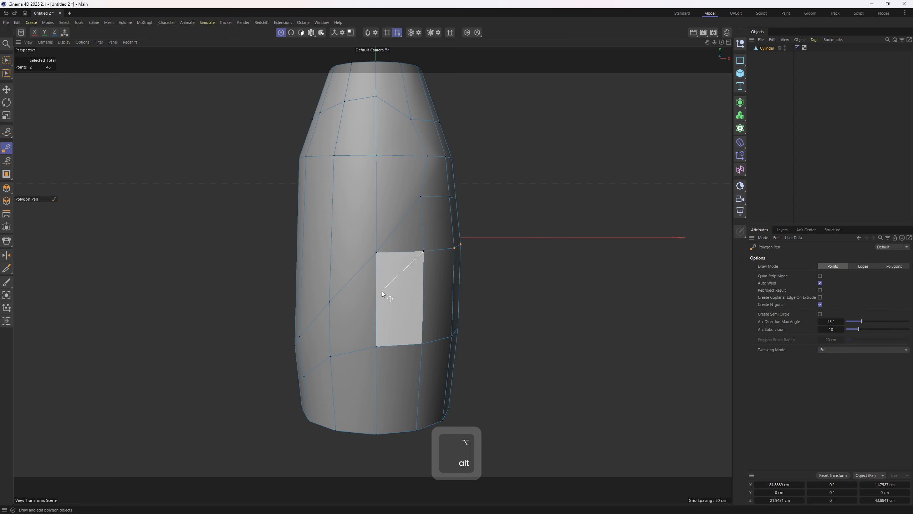
click(377, 297)
click(331, 338)
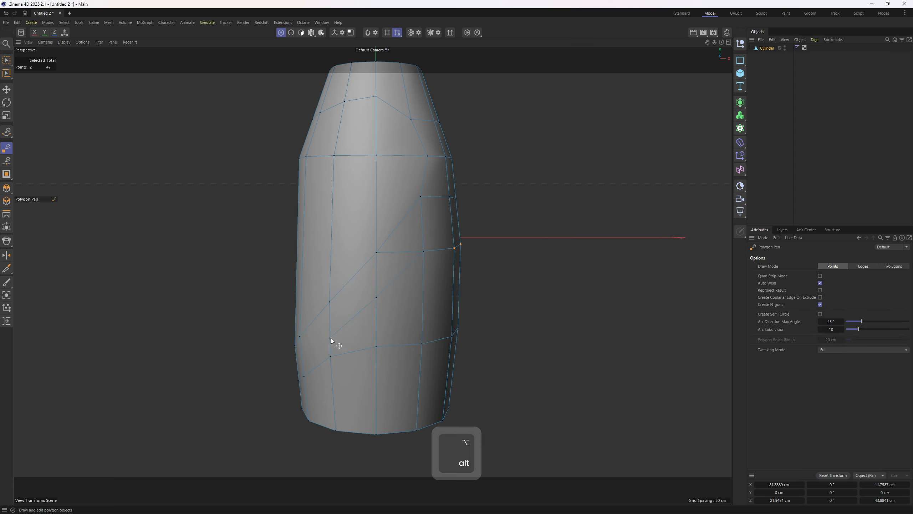
alt+drag(330, 338, 314, 345)
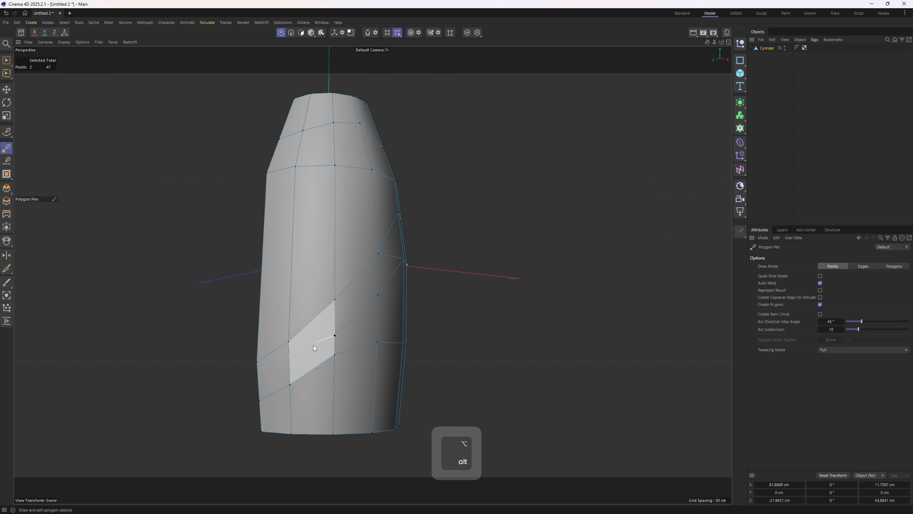
click(260, 380)
mouse_move(391, 316)
alt+mouse_down()
mouse_move(382, 321)
mouse_move(328, 279)
mouse_move(384, 316)
alt+mouse_up()
Apply Equal Spacing to the newly cut diagonal edge loop and the edge loop directly below it.
key(2)
key(e)
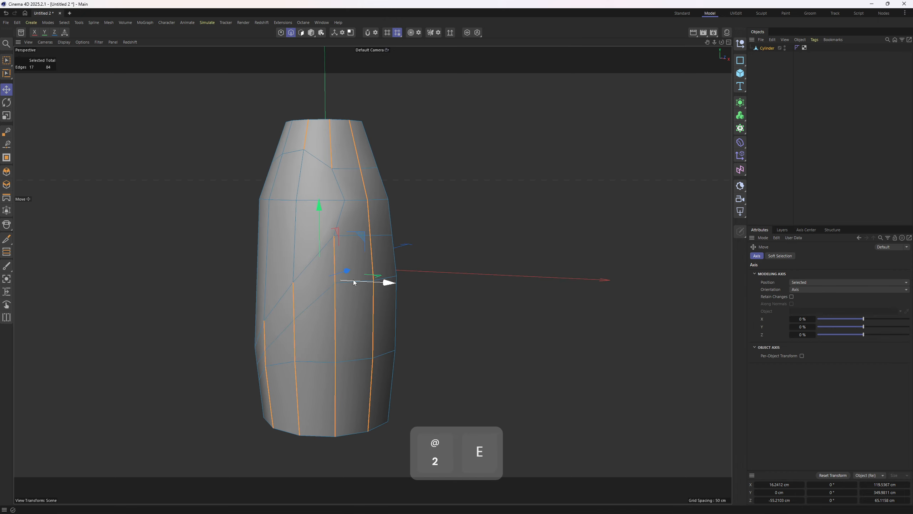
double_click(351, 297)
shift+double_click(356, 360)
alt+drag(356, 359, 582, 246)
right_click(581, 245)
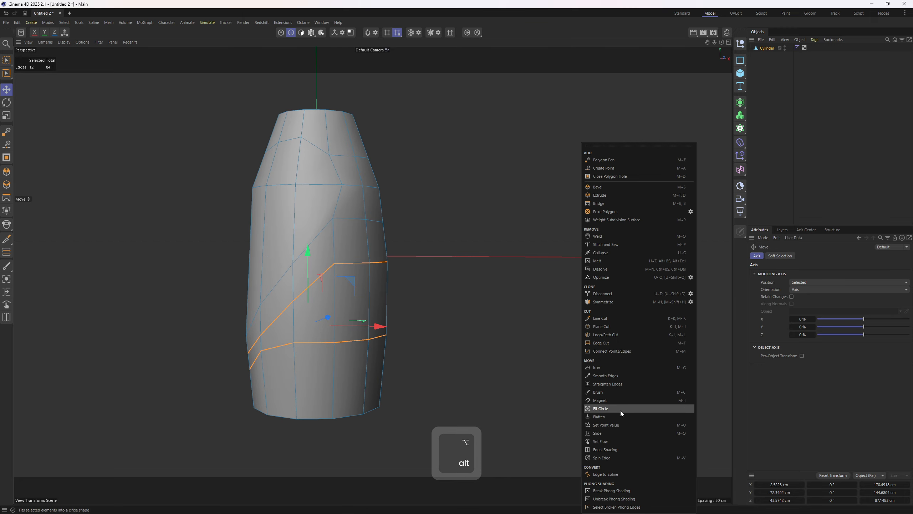
click(610, 449)
Apply Equal Spacing to the three adjoining edges of the horizontal loop below the shoulder, on the negative X side of the bottle.
alt+drag(507, 356, 358, 300)
key(e)
click(392, 273)
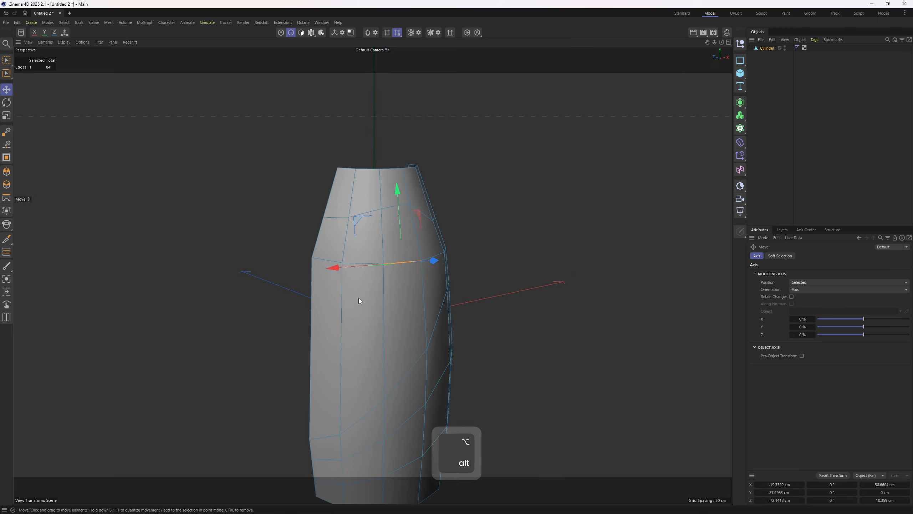
alt+scroll(359, 299, up, 4)
shift+click(369, 245)
shift+click(304, 242)
alt+scroll(542, 295, down, 3)
right_click(542, 294)
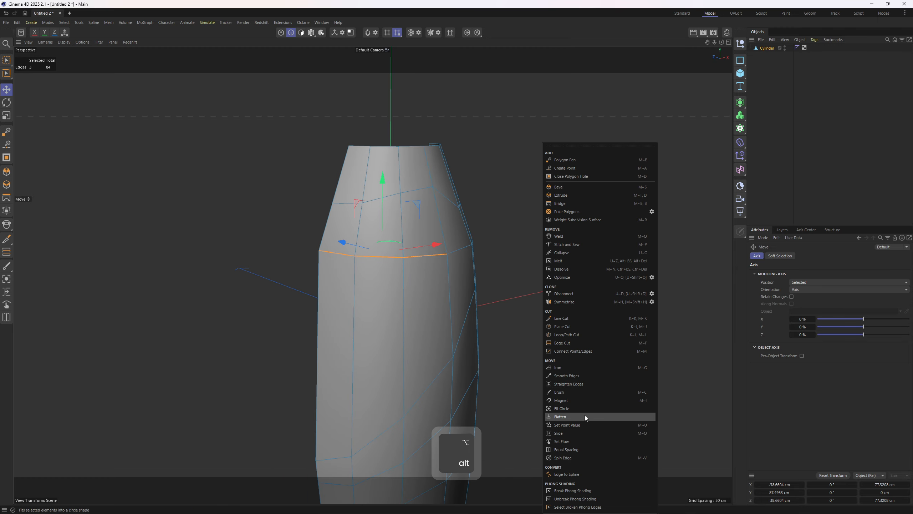
click(575, 449)
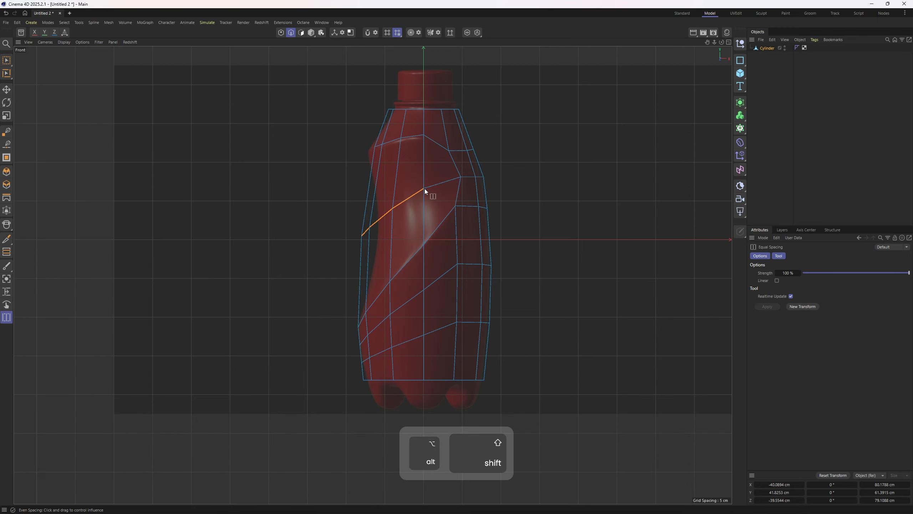
scroll(475, 125, up, 3)
key(space)
click(460, 124)
shift+click(482, 222)
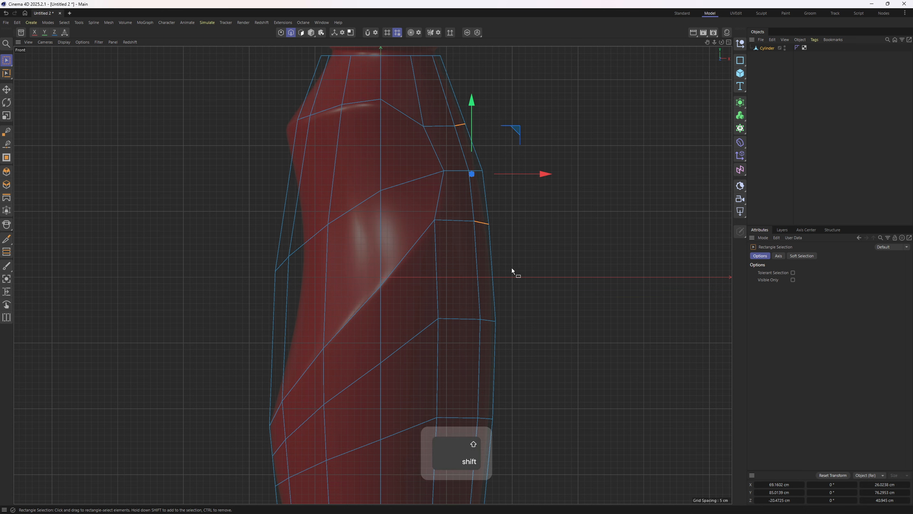
key(F1)
mouse_move(265, 138)
alt+mouse_down()
mouse_move(347, 198)
mouse_move(495, 245)
mouse_move(423, 248)
mouse_move(428, 219)
alt+mouse_up()
key(e)
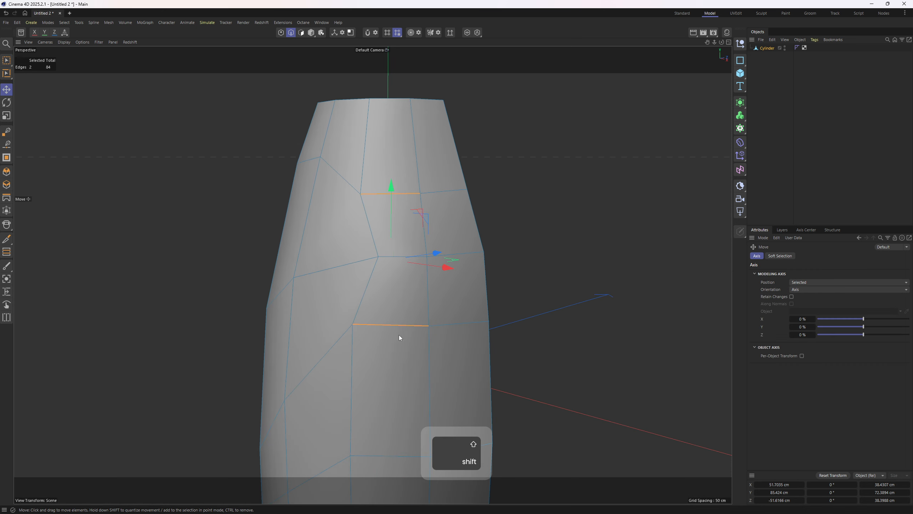
scroll(405, 178, up, 1)
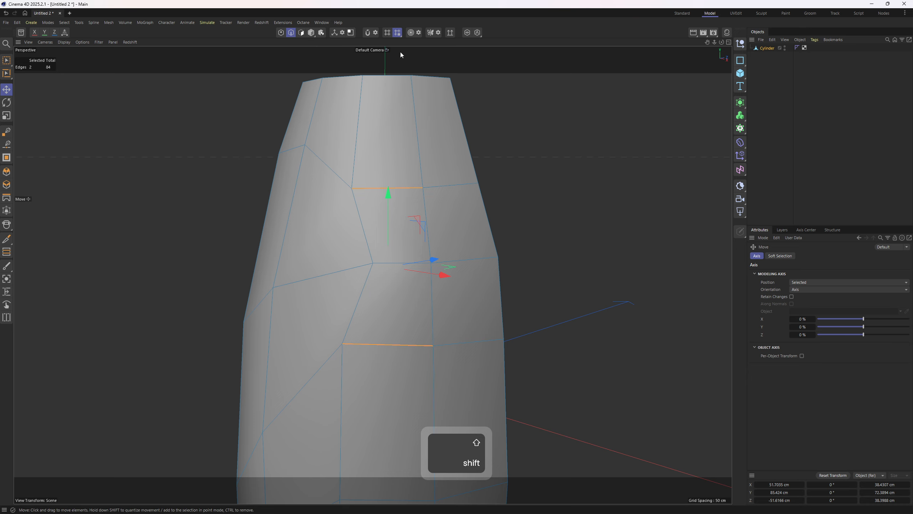
ctrl+click(281, 34)
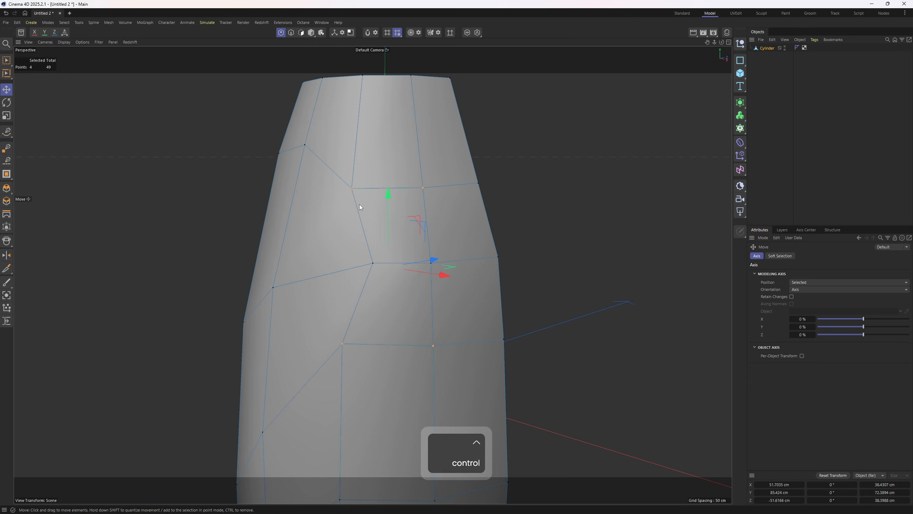
key(ctrl+z)
drag(352, 190, 324, 191)
click(323, 191)
shift+click(359, 241)
shift+click(327, 348)
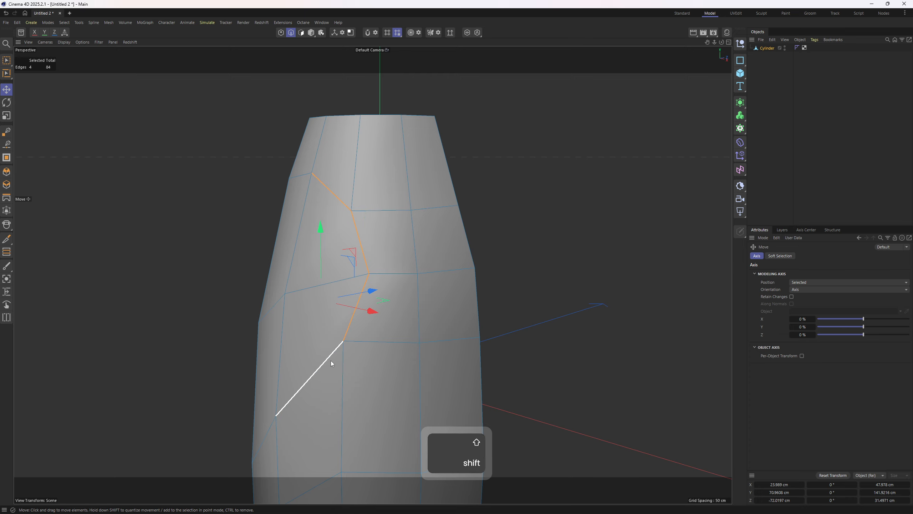
shift+click(331, 361)
Apply Equal Spacing to the two outer edges one row above and one row below the shoulder on the positive X side.
click(437, 211)
shift+click(444, 349)
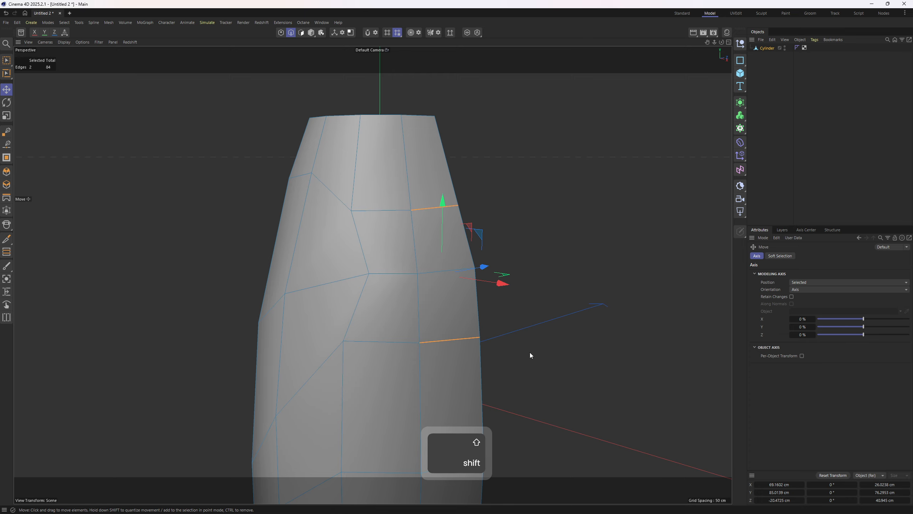
middle_click(529, 354)
key(F1)
right_click(457, 238)
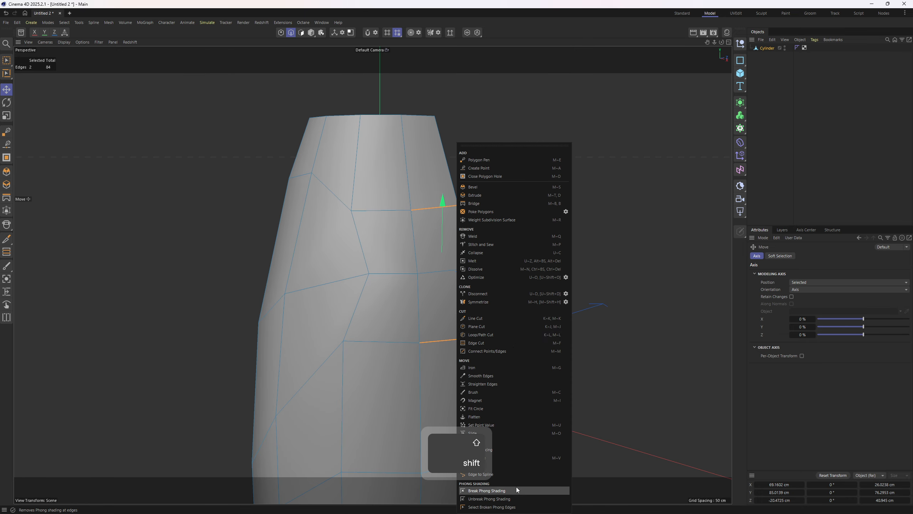
click(518, 449)
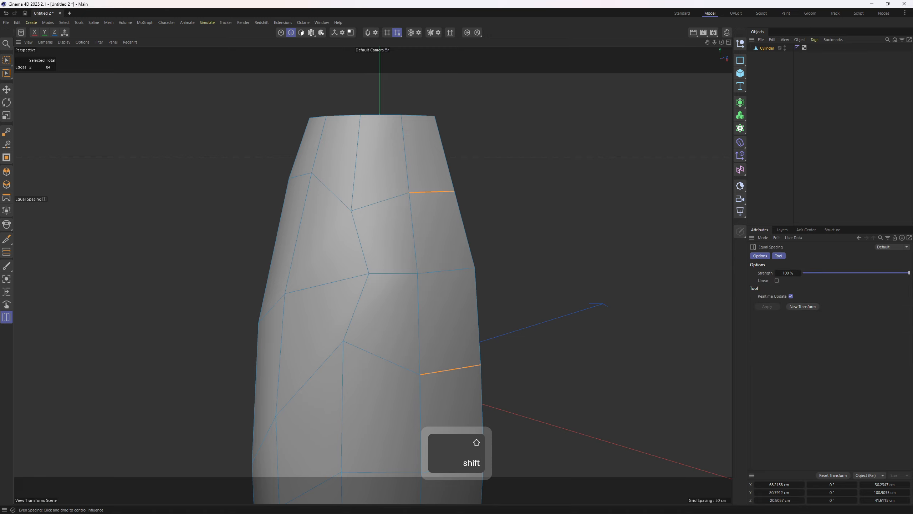
alt+drag(513, 433, 521, 219)
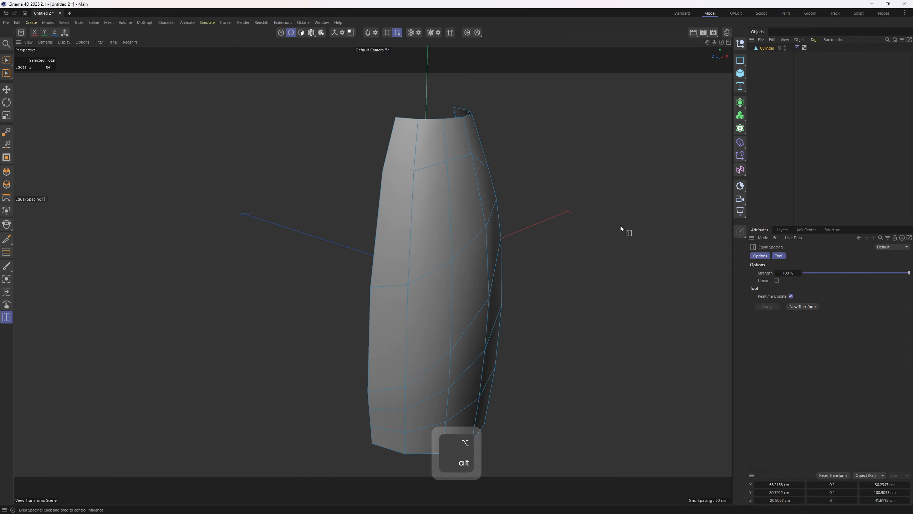
Nest the Cylinder in a Symmetry generator with X off, Z set to + to - and Weld on.
click(740, 107)
alt+click(824, 178)
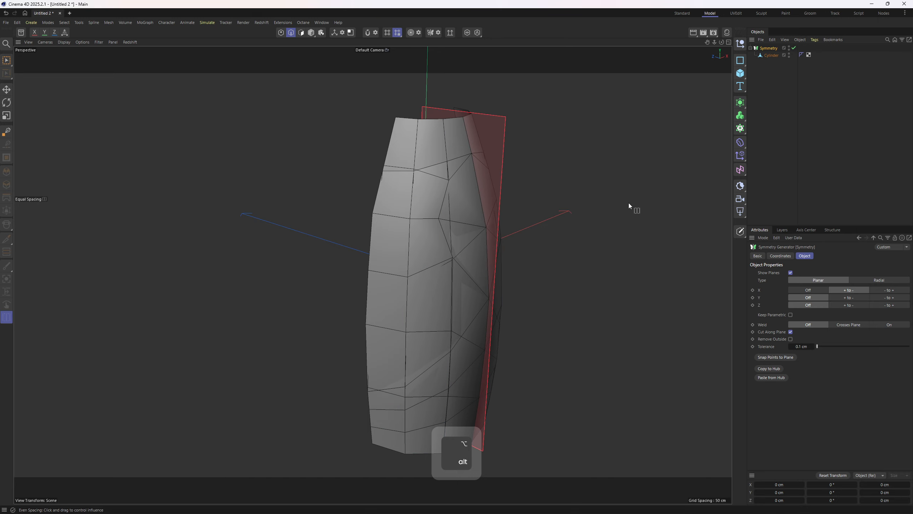
click(849, 305)
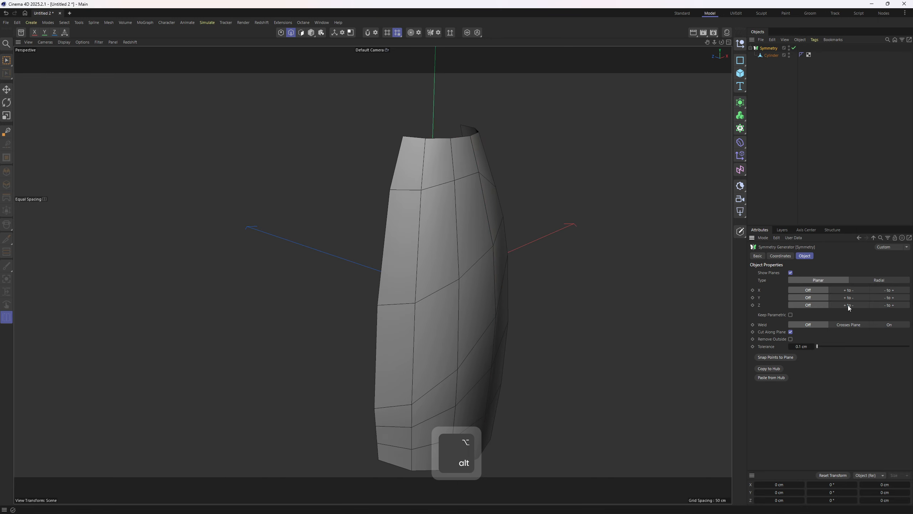
click(892, 327)
key(1)
click(770, 55)
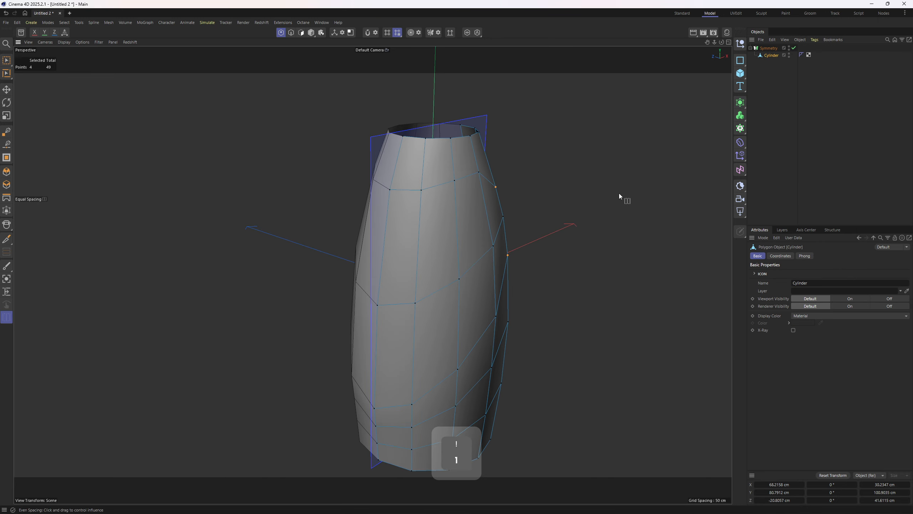
In the front view, adjust the outer point pair above the shoulder toward the reference bottle's positive X outline.
key(F5)
key(F4)
alt+middle_drag(526, 186, 503, 155)
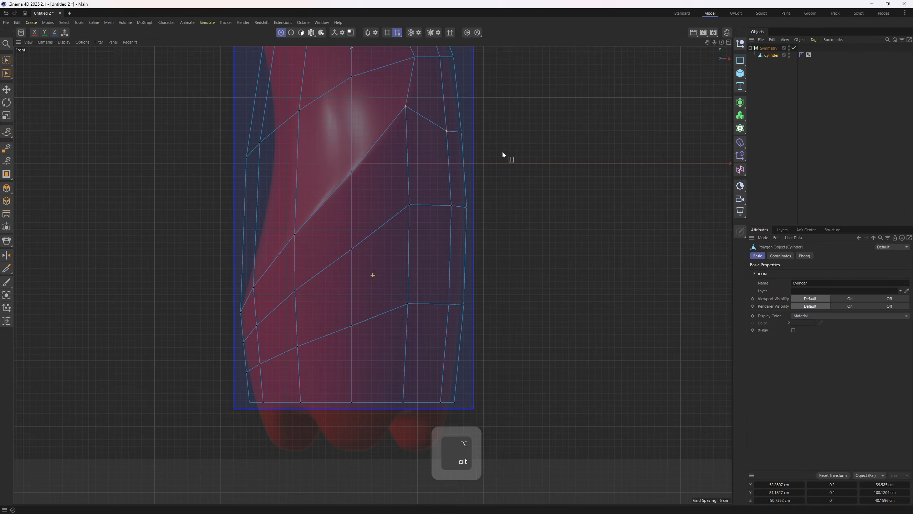
scroll(481, 204, up, 1)
alt+middle_drag(481, 204, 460, 182)
key(2)
scroll(490, 252, down, 2)
click(484, 264)
key(e)
scroll(466, 162, up, 1)
key(1)
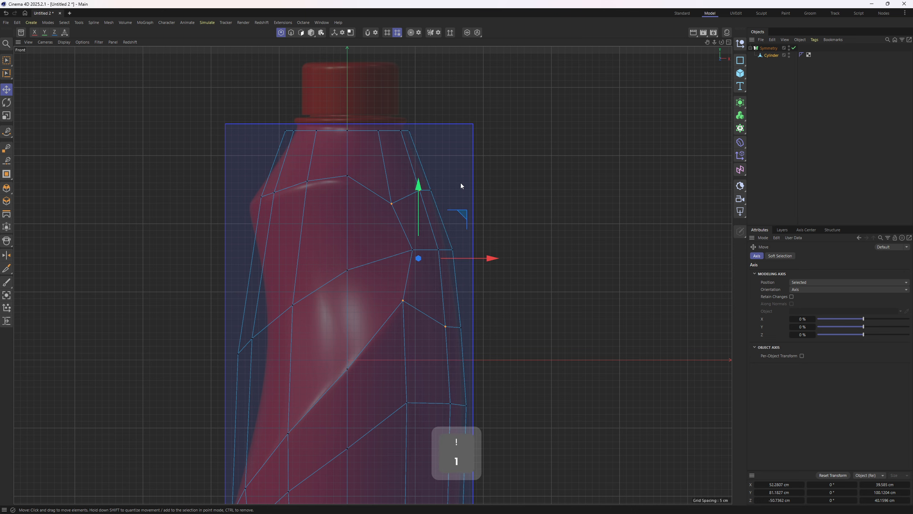
key(0)
scroll(464, 184, up, 2)
drag(397, 180, 431, 211)
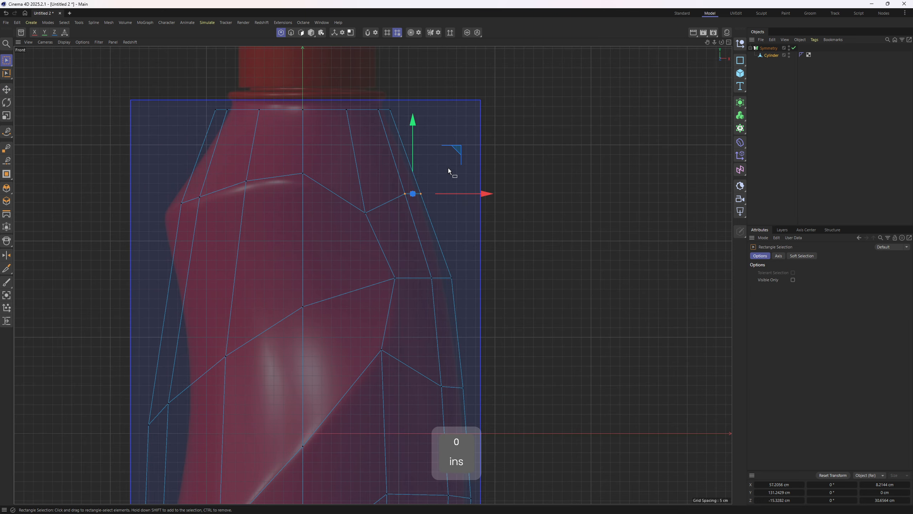
drag(456, 155, 497, 283)
Adjust the remaining outer point pairs down the positive X edge to follow the reference bottle's outline.
alt+middle_drag(482, 311, 480, 177)
drag(422, 236, 496, 256)
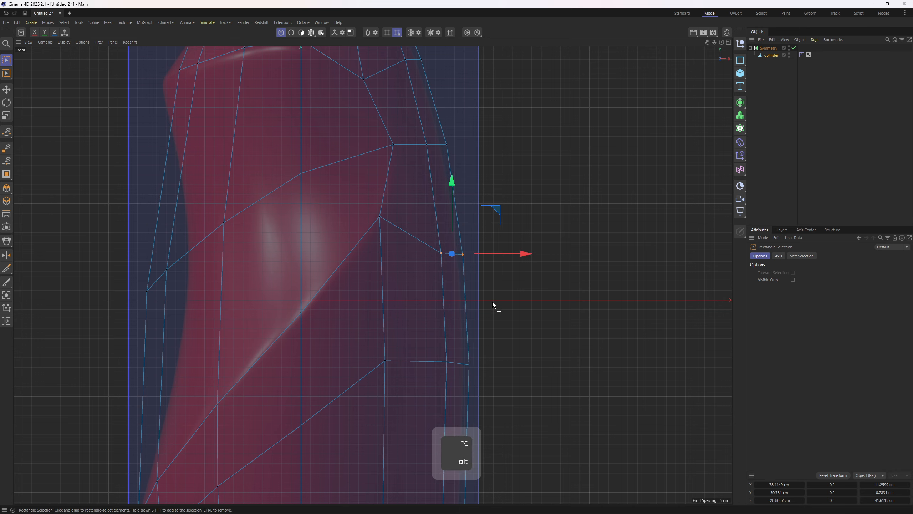
alt+middle_drag(493, 303, 493, 198)
drag(419, 236, 493, 290)
alt+middle_drag(499, 261, 498, 165)
drag(418, 247, 480, 288)
Reposition the outer points of the lower diagonal loops on the negative X edge to follow the reference outline.
alt+middle_drag(134, 387, 233, 334)
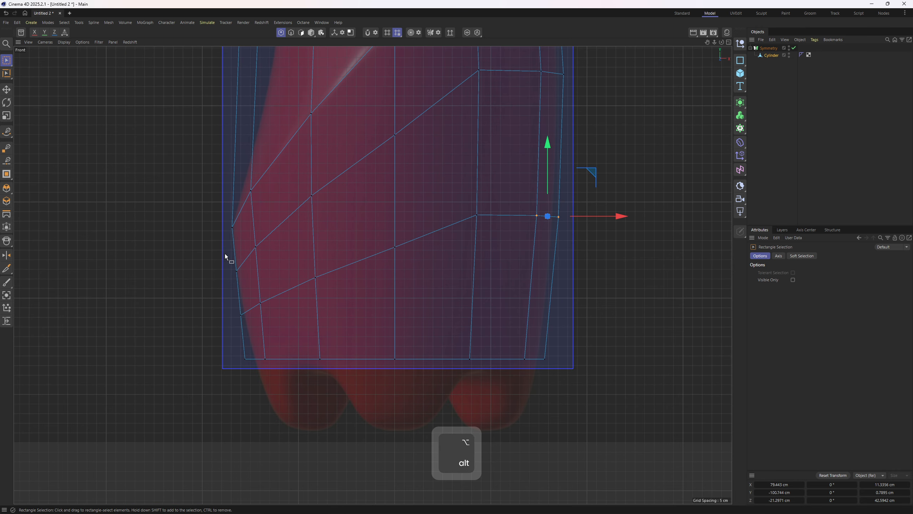
drag(225, 240, 265, 280)
drag(289, 214, 286, 217)
drag(230, 295, 263, 323)
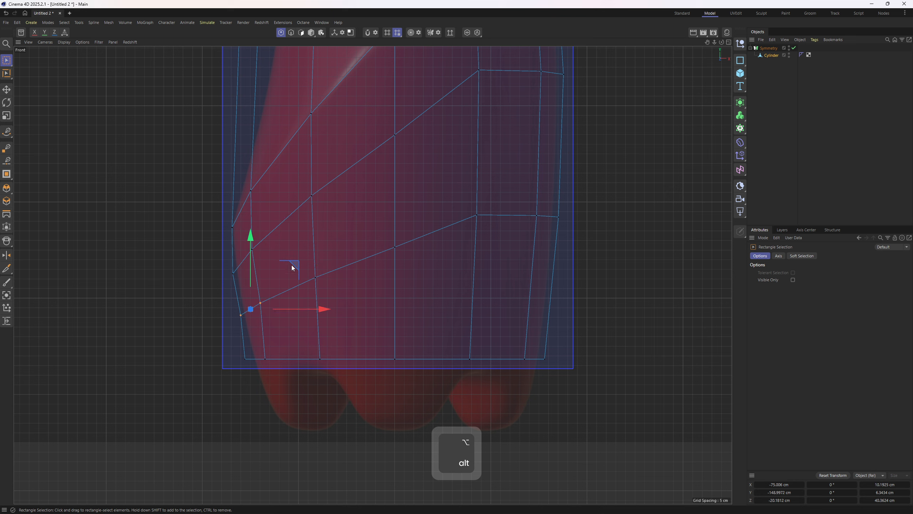
drag(291, 266, 303, 360)
drag(229, 295, 282, 310)
drag(225, 256, 246, 281)
shift+drag(243, 237, 272, 264)
drag(240, 300, 303, 361)
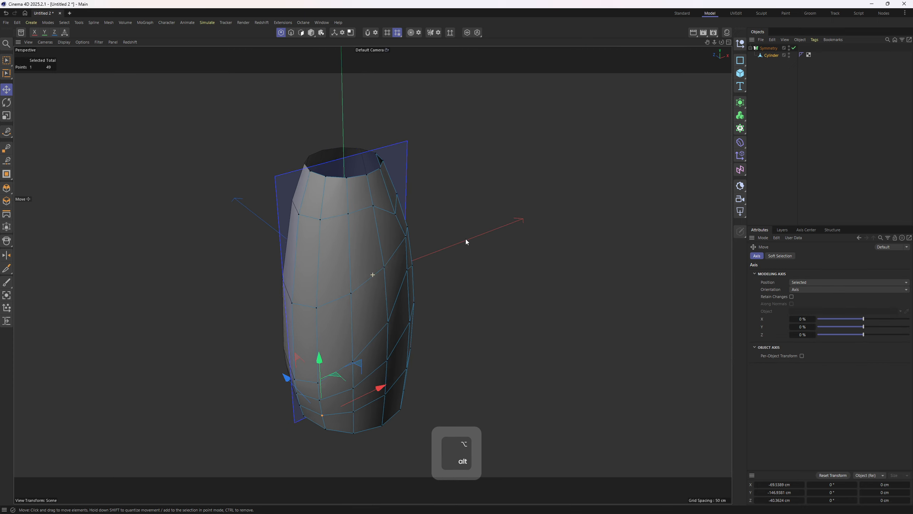
Make the Symmetry generator editable and select the Cylinder mesh inside it.
alt+middle_drag(465, 239, 460, 255)
click(770, 48)
key(c)
click(750, 48)
click(770, 55)
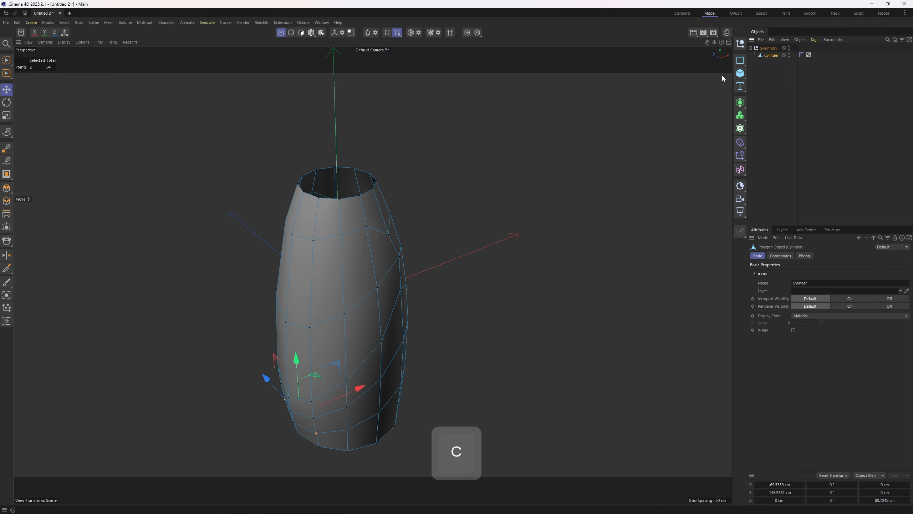
Select the six edges of the upper diagonal on the negative X side and Slide them inward to the reference bottle's waist.
click(290, 33)
key(e)
click(359, 299)
alt+middle_drag(360, 300, 428, 256)
alt+drag(428, 256, 500, 244)
alt+shift+click(310, 288)
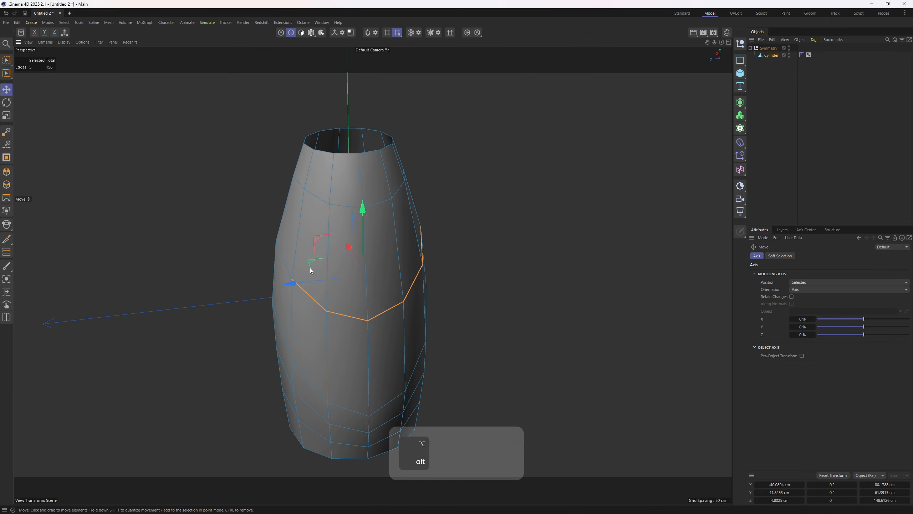
alt+drag(310, 267, 354, 254)
shift+click(275, 283)
alt+drag(381, 297, 320, 272)
middle_click(433, 275)
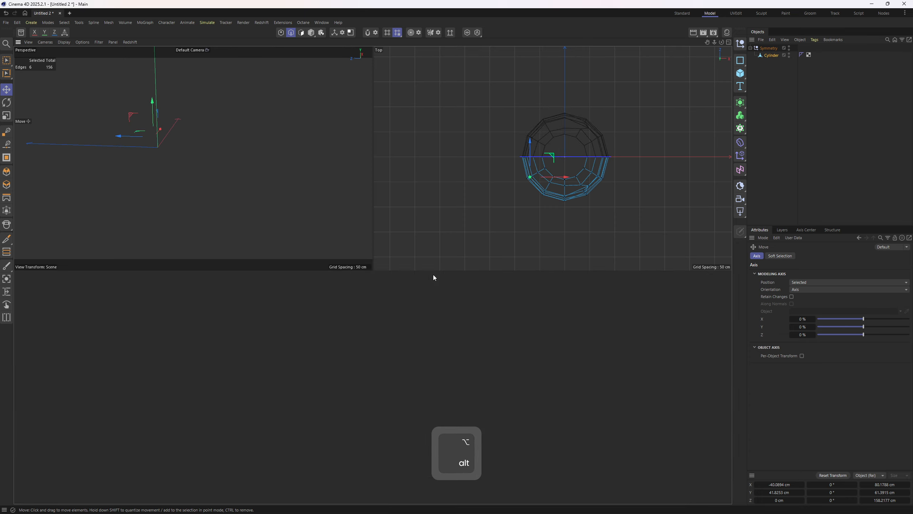
middle_click(500, 305)
alt+middle_drag(530, 321, 505, 438)
right_click(544, 254)
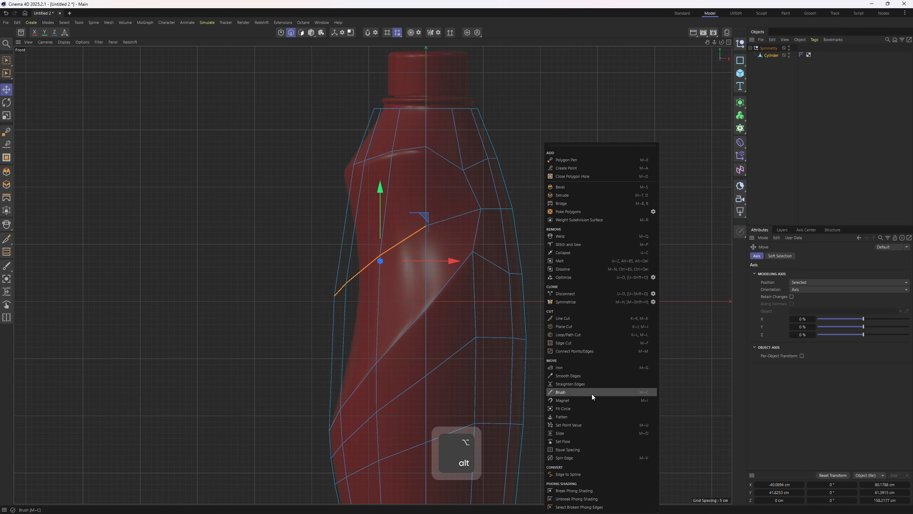
click(581, 431)
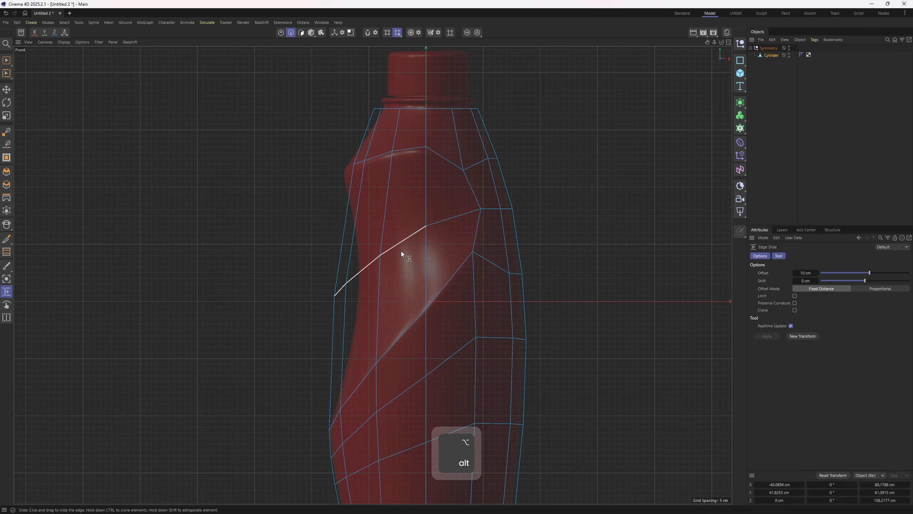
mouse_move(402, 245)
shift+mouse_down()
mouse_move(393, 249)
mouse_move(419, 242)
shift+mouse_up()
key(e)
Scale the selected waist edges vertically to about 35 cm and raise them to about Y 52 cm.
key(t)
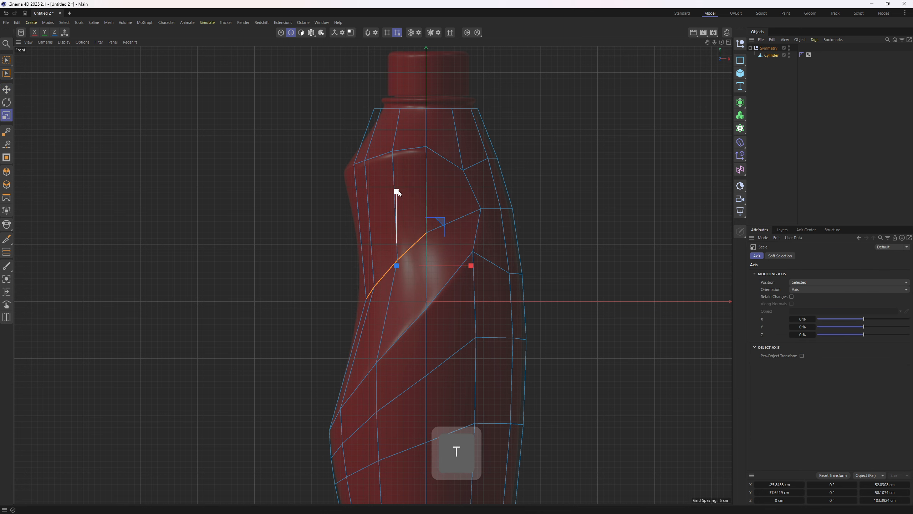
drag(396, 190, 399, 212)
key(e)
Scale the selected waist edges along Z to about 109 cm.
middle_click(402, 216)
middle_click(243, 173)
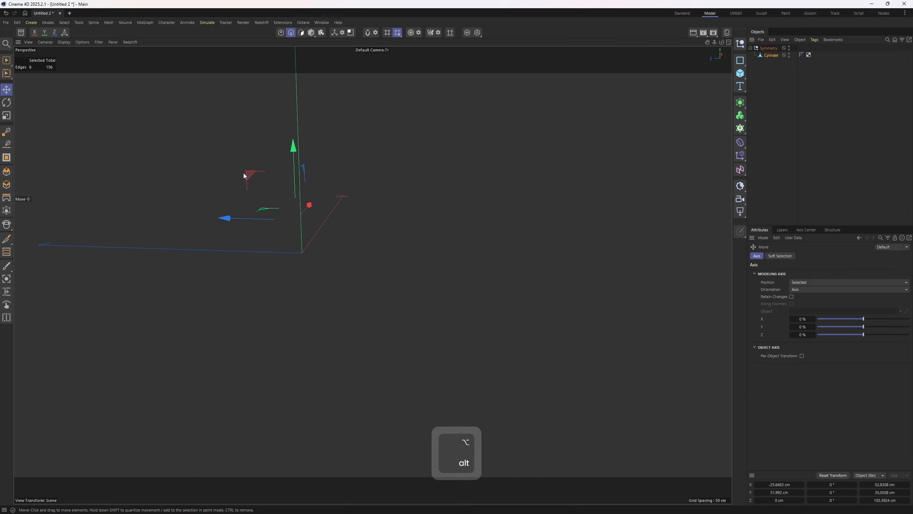
alt+drag(243, 172, 361, 202)
key(t)
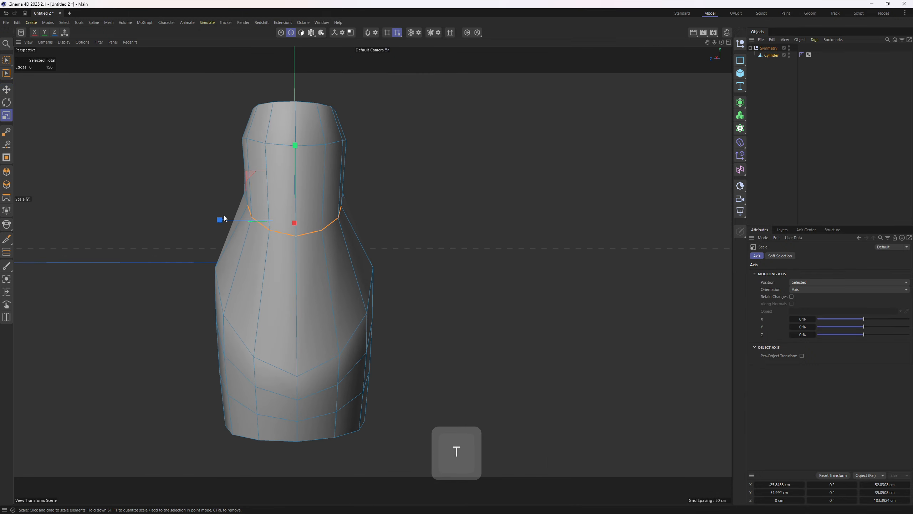
drag(221, 218, 221, 220)
alt+drag(332, 282, 123, 227)
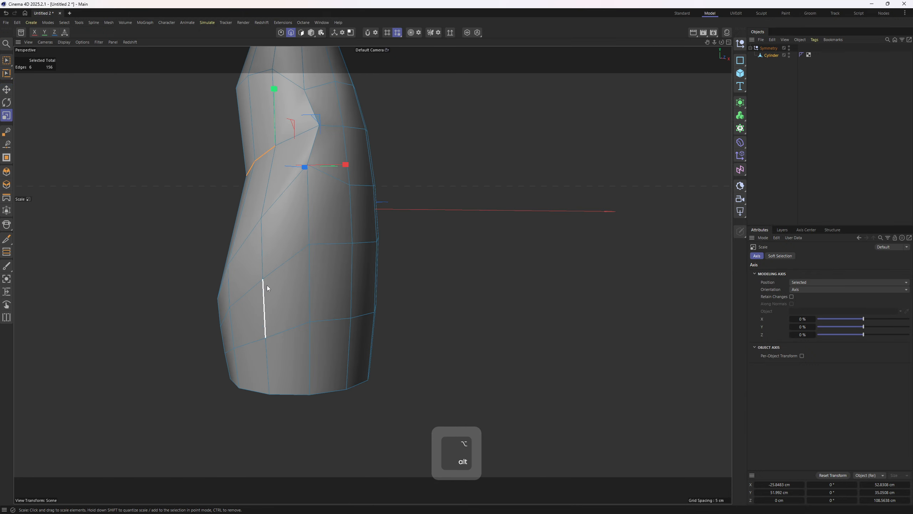
Select the open edge loop at the bottle's bottom and round it with Fit Circle.
scroll(267, 286, down, 3)
middle_click(463, 338)
middle_click(514, 353)
alt+middle_drag(543, 362, 472, 290)
scroll(473, 290, down, 3)
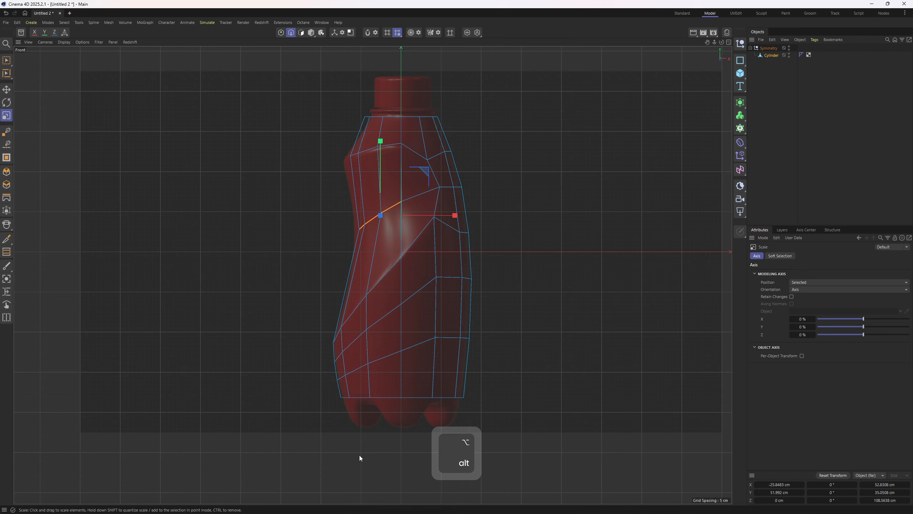
alt+middle_drag(428, 340, 419, 266)
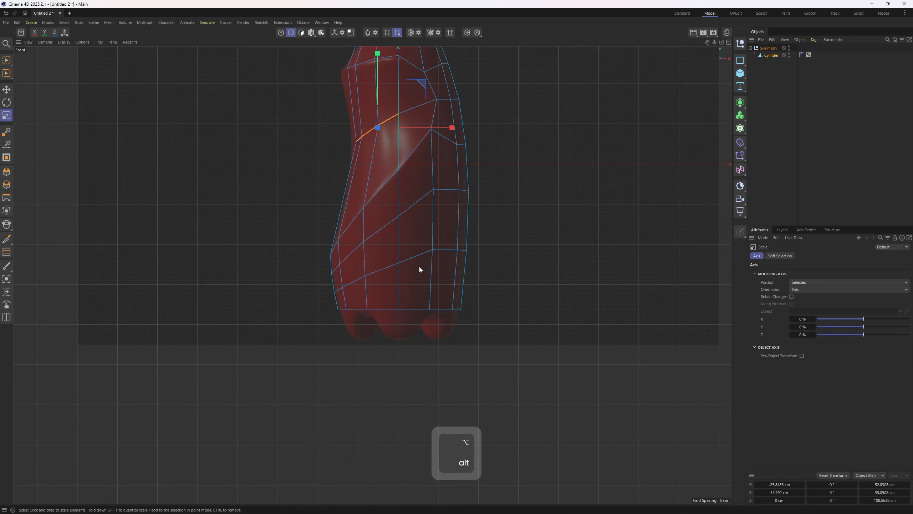
double_click(408, 310)
key(e)
middle_click(447, 343)
middle_click(370, 272)
alt+drag(370, 273, 373, 234)
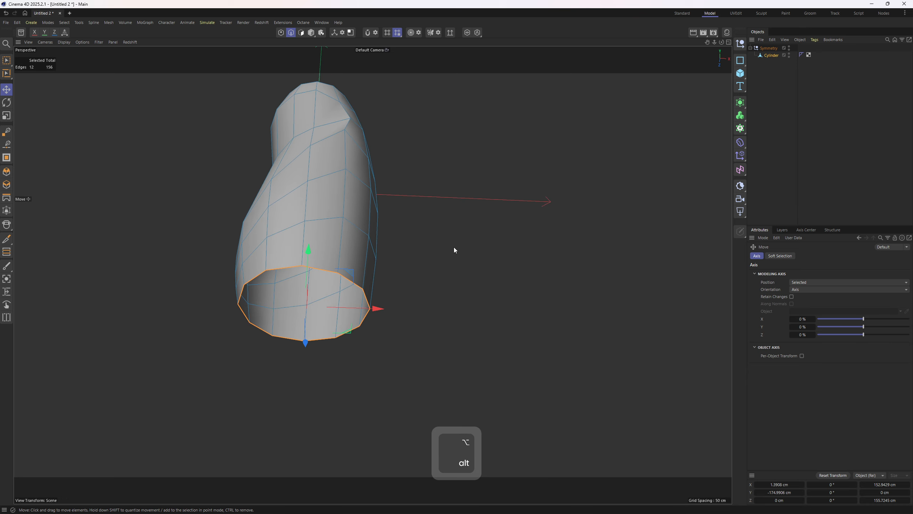
right_click(515, 268)
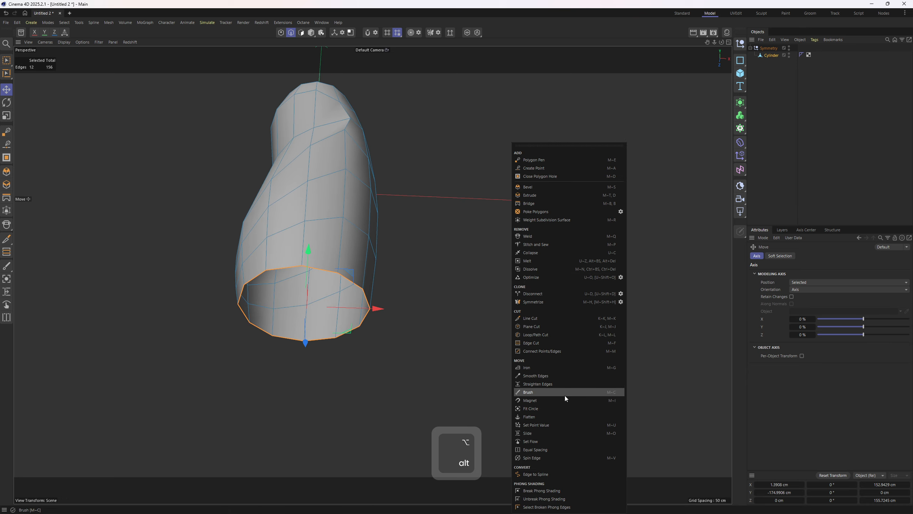
click(562, 409)
click(495, 366)
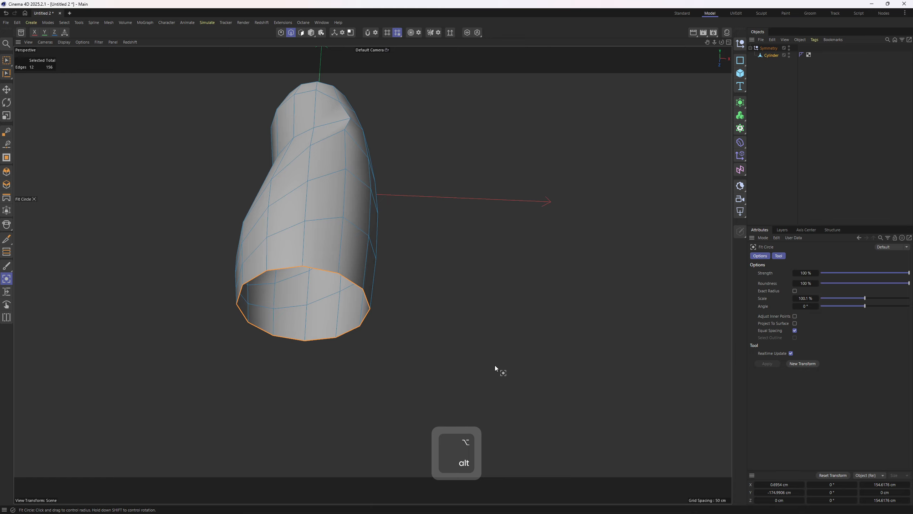
Scale the bottom edge loop uniformly to about 152 cm across to match the base of the reference bottle.
middle_click(373, 297)
middle_click(555, 387)
alt+right_drag(439, 322, 499, 335)
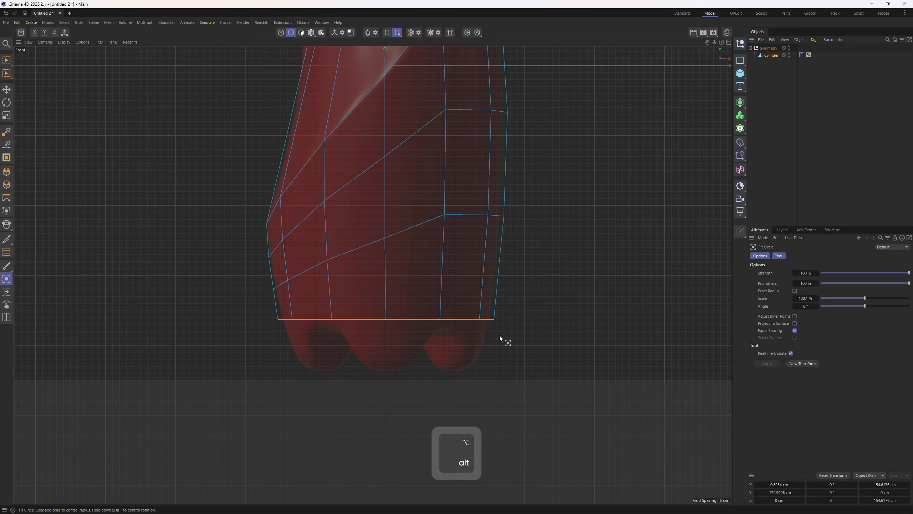
key(t)
drag(572, 359, 562, 360)
Extrude the bottom edge loop inward by scaling, leaving a central opening about 59 cm across.
middle_click(443, 292)
middle_click(293, 215)
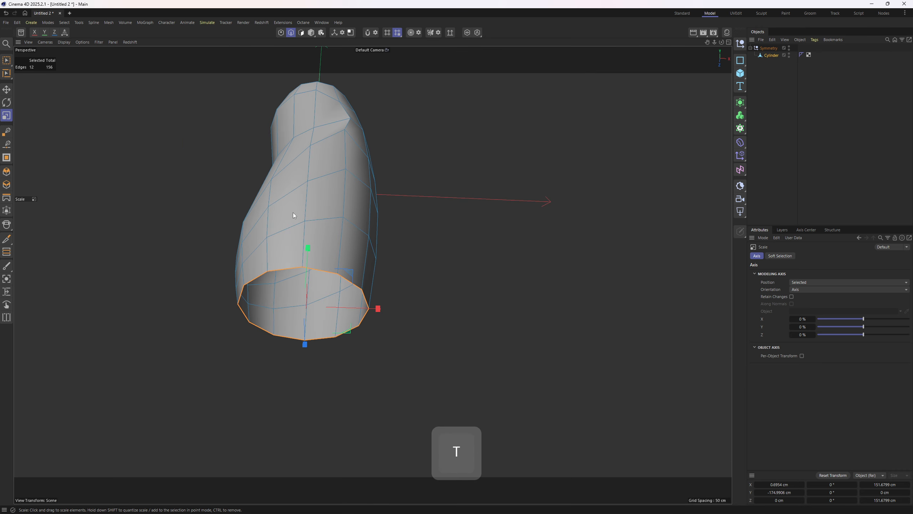
alt+middle_drag(292, 213, 304, 182)
alt+drag(382, 252, 384, 256)
ctrl+drag(564, 333, 428, 229)
Close the central bottom opening using Close Polygon Hole with type Patch, Patch Rotation 4 and Patch Width -1.
right_click(548, 198)
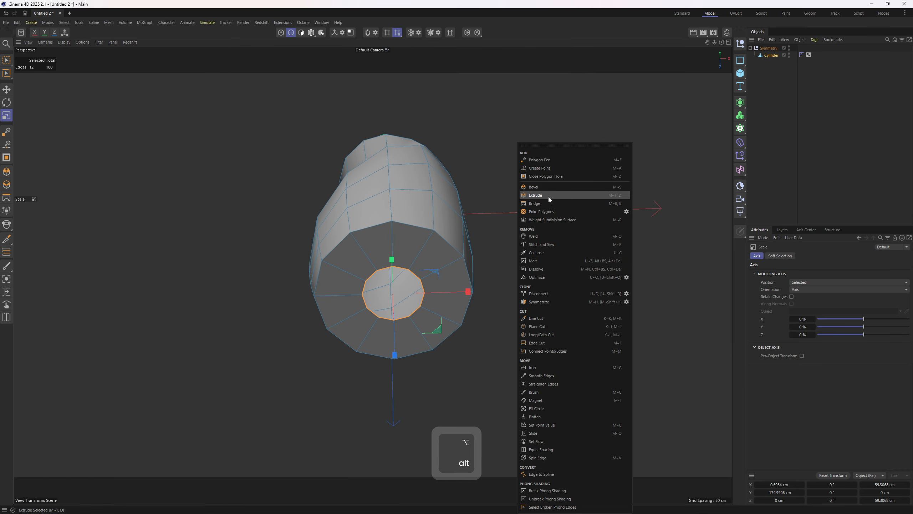
click(552, 176)
click(417, 279)
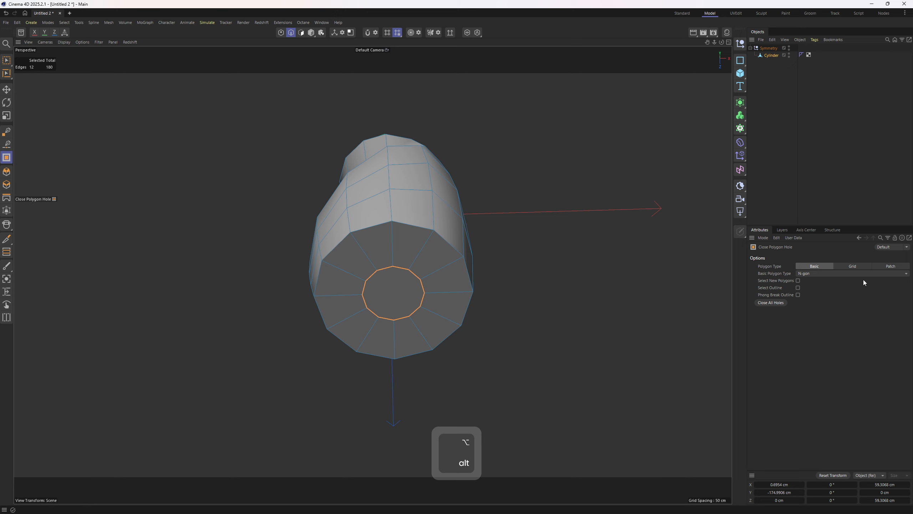
click(855, 266)
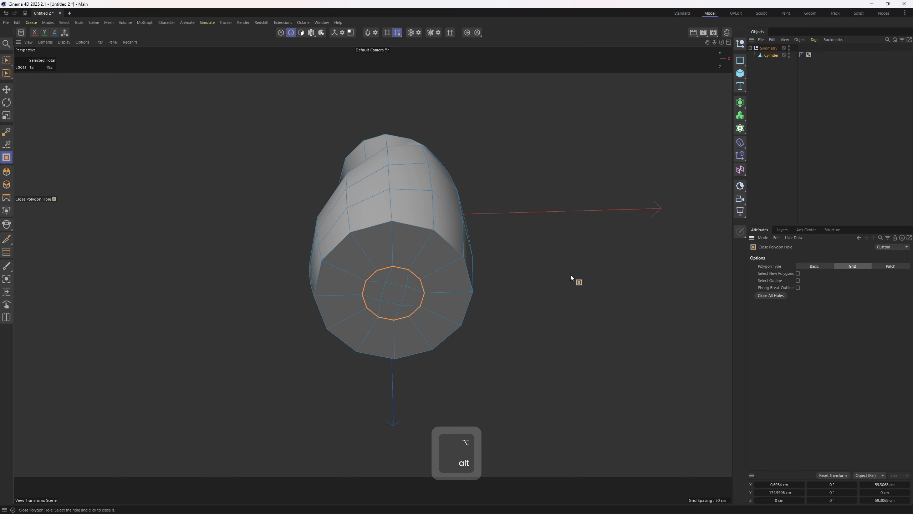
click(895, 267)
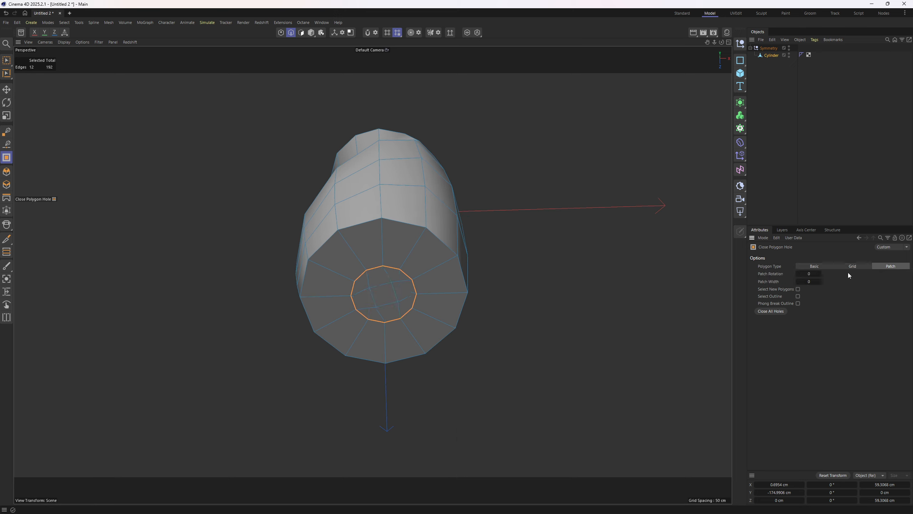
middle_click(503, 232)
middle_click(500, 200)
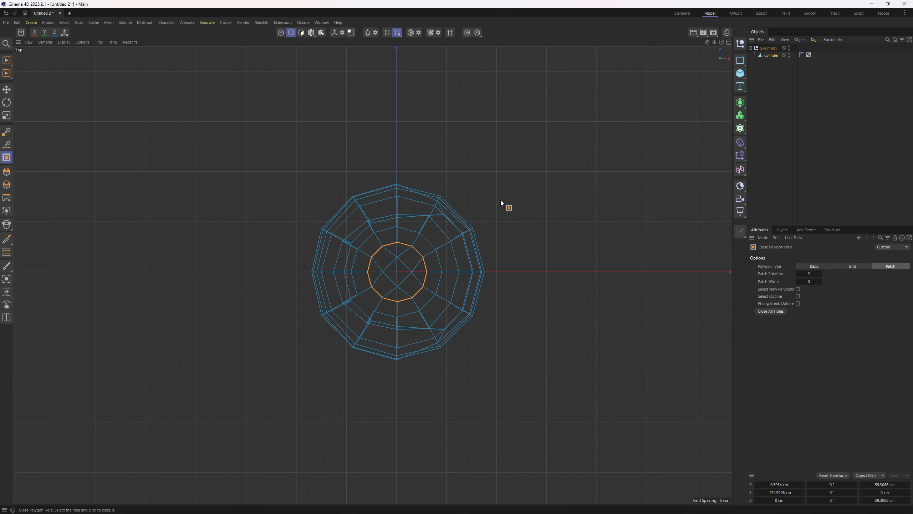
scroll(501, 200, up, 3)
click(823, 271)
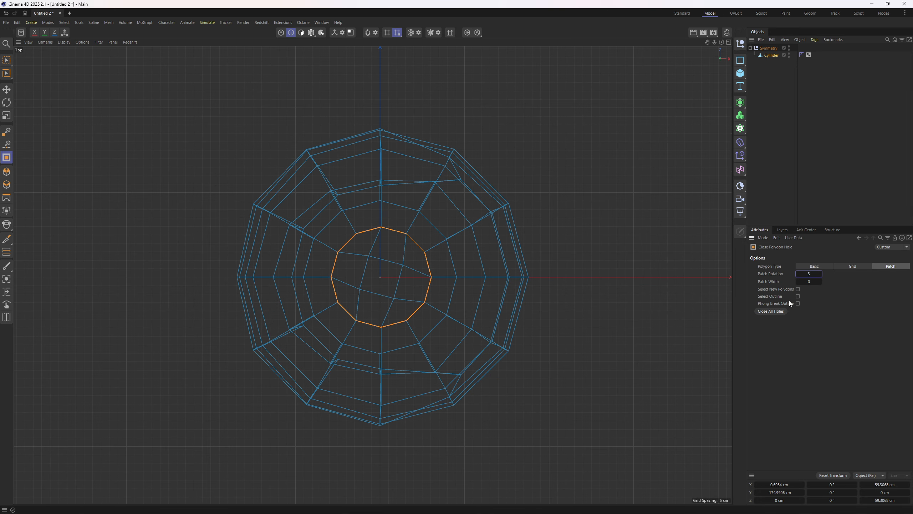
click(799, 281)
double_click(819, 274)
click(797, 273)
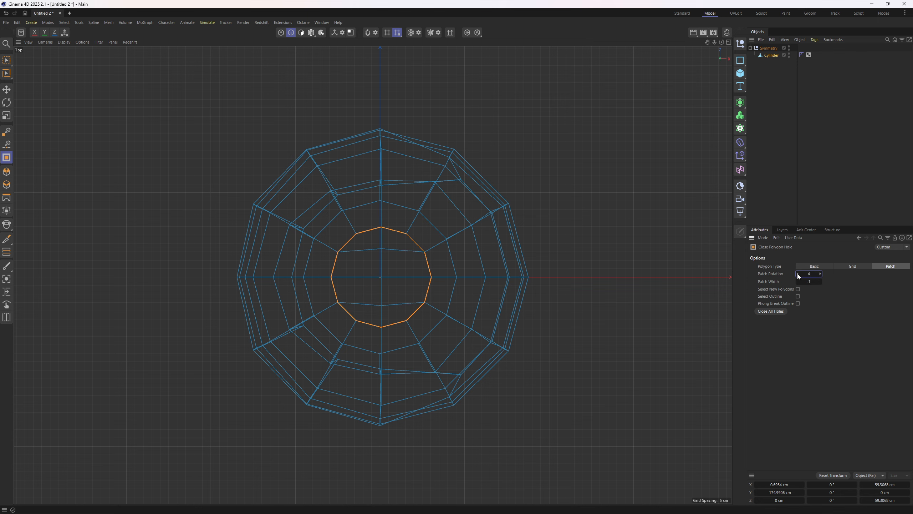
Select four pairs of adjacent polygons on the bottom ring, skipping one polygon between pairs.
middle_click(309, 183)
middle_click(310, 182)
alt+drag(382, 243, 410, 276)
key(e)
click(351, 266)
middle_click(386, 287)
middle_click(356, 230)
key(3)
scroll(394, 251, up, 1)
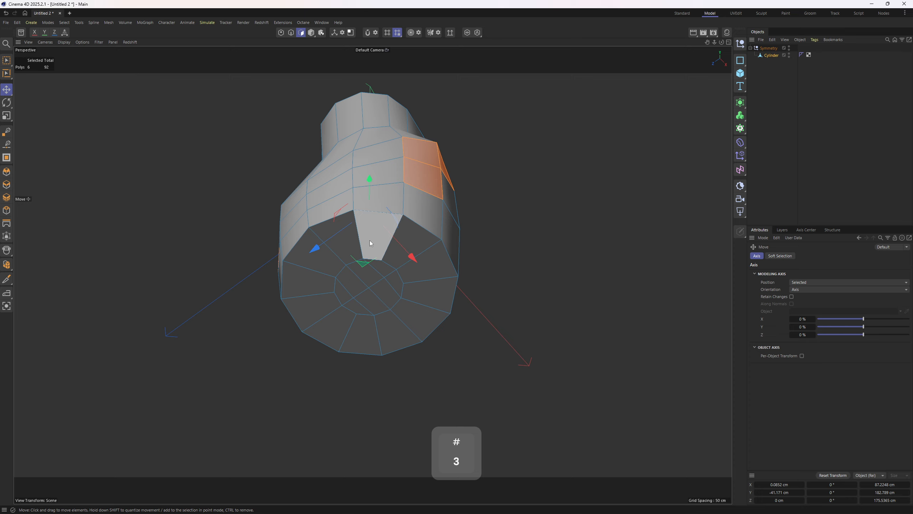
click(370, 241)
alt+drag(370, 242, 424, 269)
shift+click(423, 269)
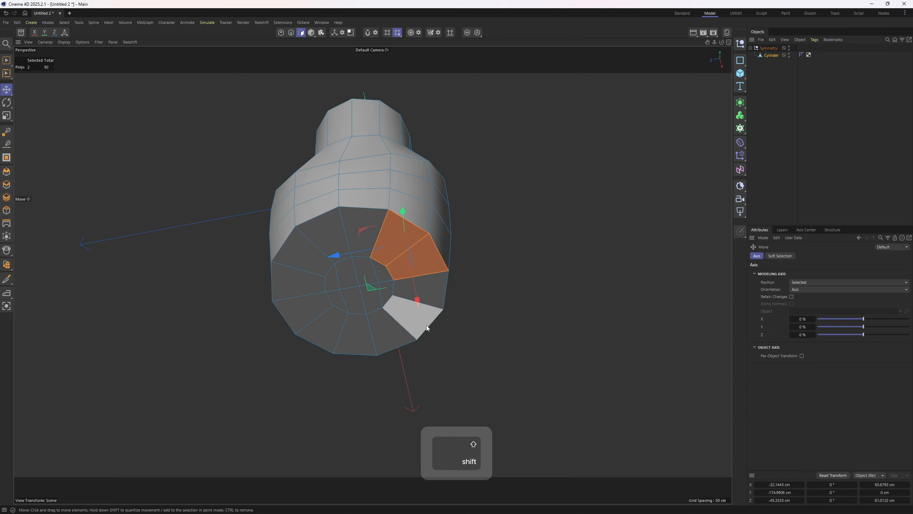
shift+click(426, 325)
shift+click(392, 331)
shift+click(342, 343)
shift+click(297, 311)
shift+click(302, 261)
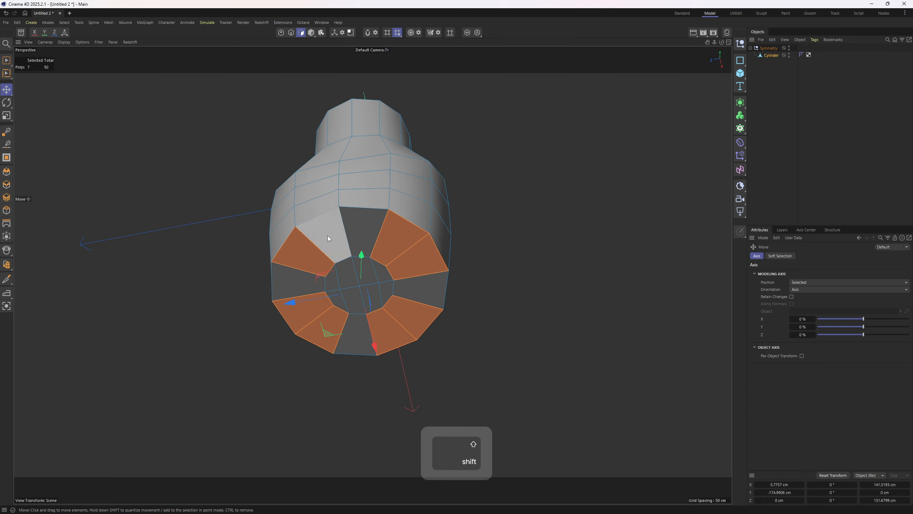
shift+click(327, 236)
Try extruding the eight selected polygons downward to about Y -205 cm with the front view shaded, and undo the extrusion.
alt+drag(419, 324, 396, 156)
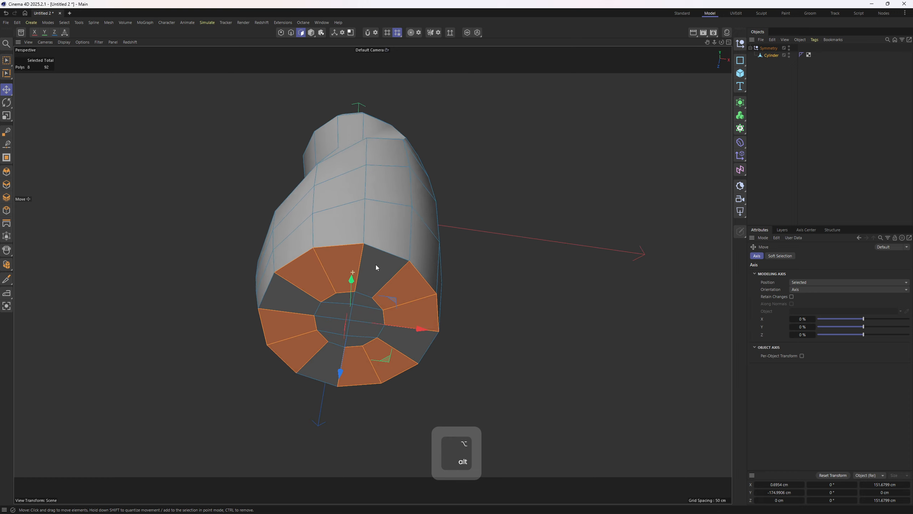
alt+drag(375, 264, 406, 281)
middle_click(409, 278)
middle_click(550, 378)
alt+middle_drag(386, 279, 401, 244)
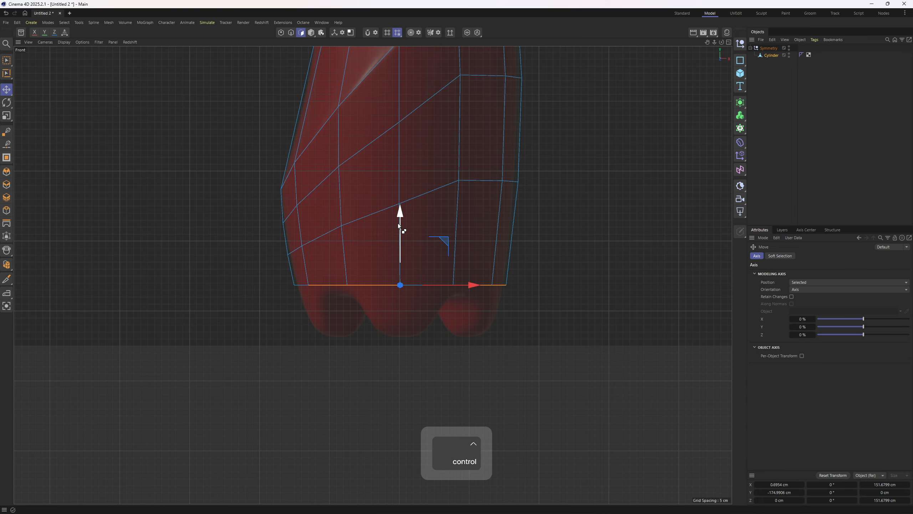
ctrl+drag(398, 223, 435, 261)
key(n)
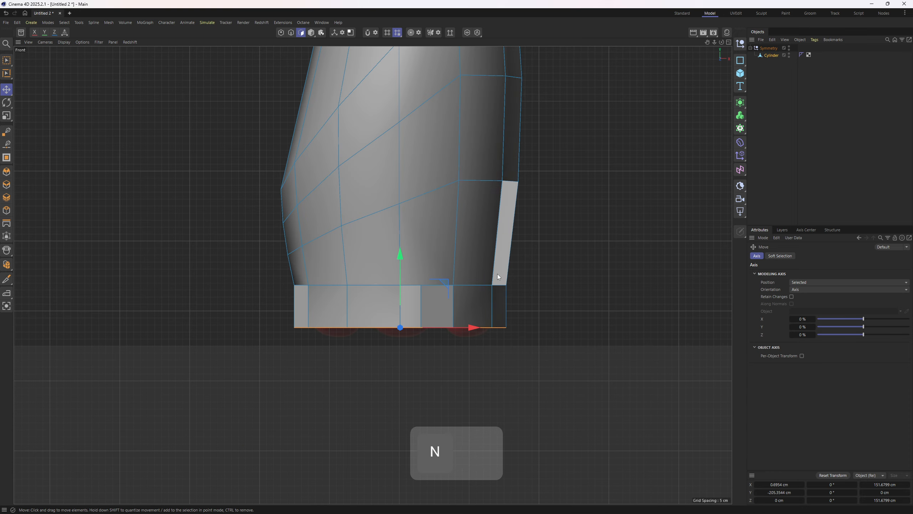
key(a)
key(ctrl+z)
middle_click(316, 252)
middle_click(199, 162)
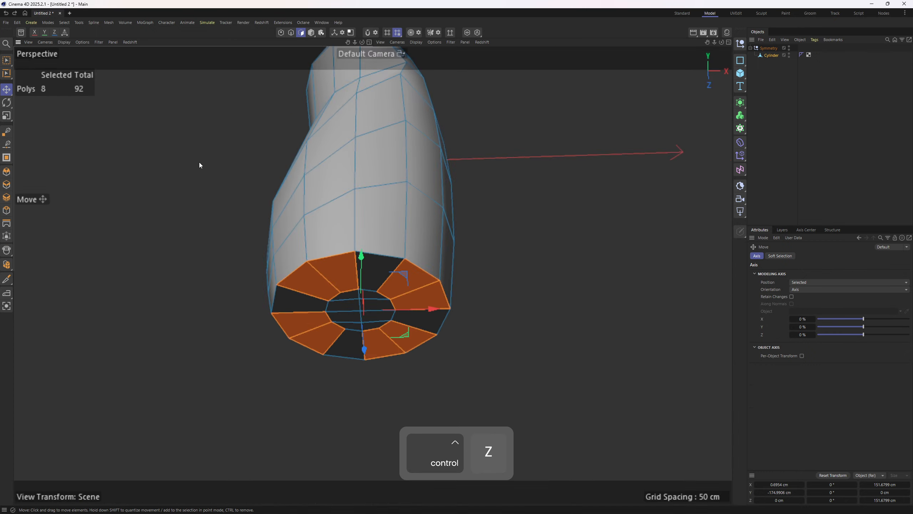
alt+drag(408, 288, 347, 266)
middle_click(348, 268)
ctrl+drag(564, 363, 564, 375)
key(ctrl+z)
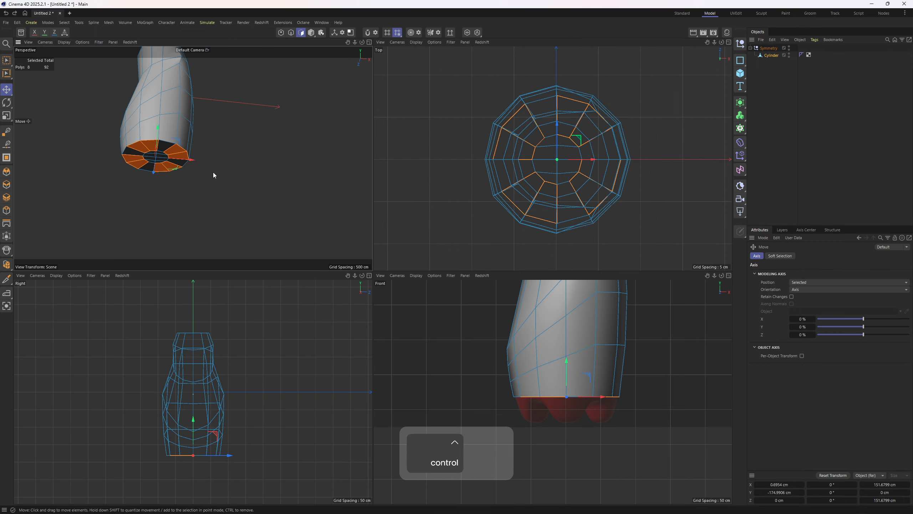
Reselect the bottom ring polygons as four pairs centred on the X and Z axes, leaving a one-polygon gap between pairs.
middle_click(327, 233)
alt+drag(362, 267, 283, 223)
alt+right_drag(282, 223, 290, 234)
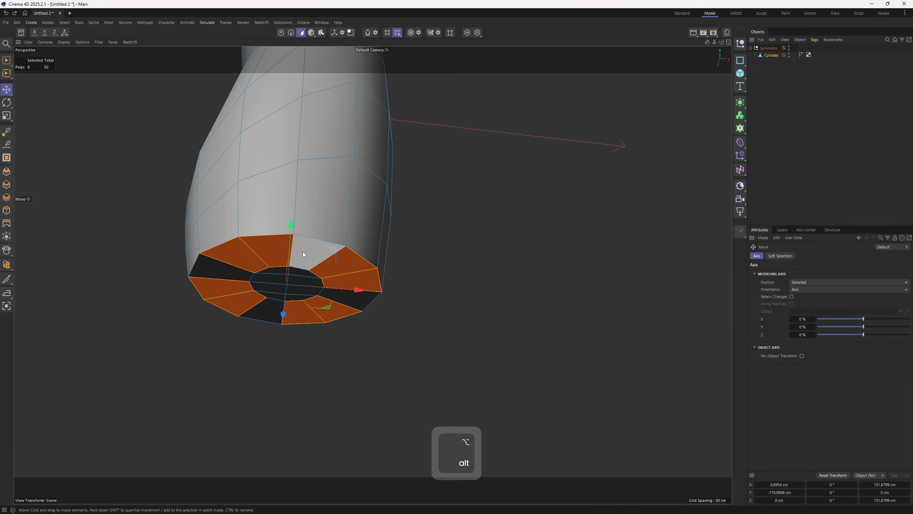
click(286, 249)
shift+click(317, 245)
alt+middle_drag(370, 278, 374, 234)
alt+drag(374, 234, 372, 223)
shift+click(367, 235)
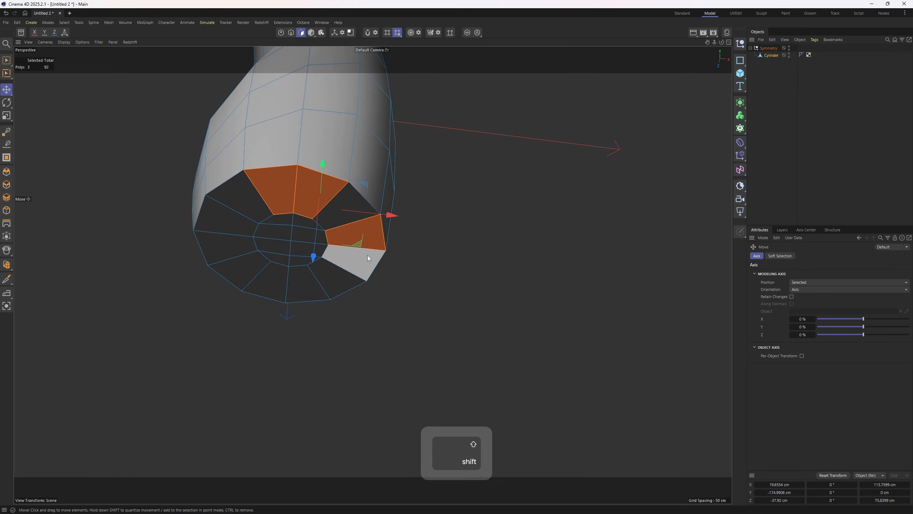
shift+click(364, 258)
shift+click(306, 289)
shift+click(270, 286)
shift+click(227, 250)
shift+click(227, 223)
Extrude the eight selected ring polygons straight down to about Y -212 cm, level with the reference bottle's feet.
middle_click(341, 265)
middle_click(599, 382)
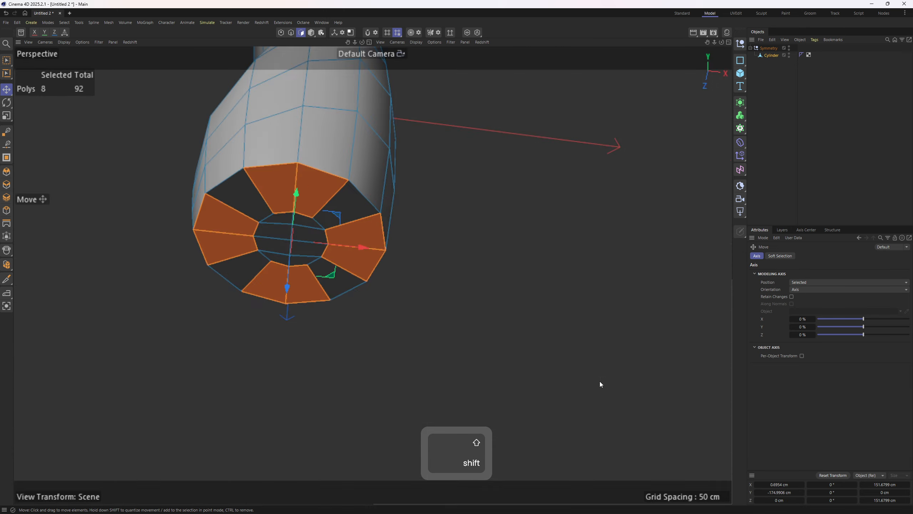
ctrl+drag(401, 232, 401, 263)
key(ctrl+z)
key(ctrl+z)
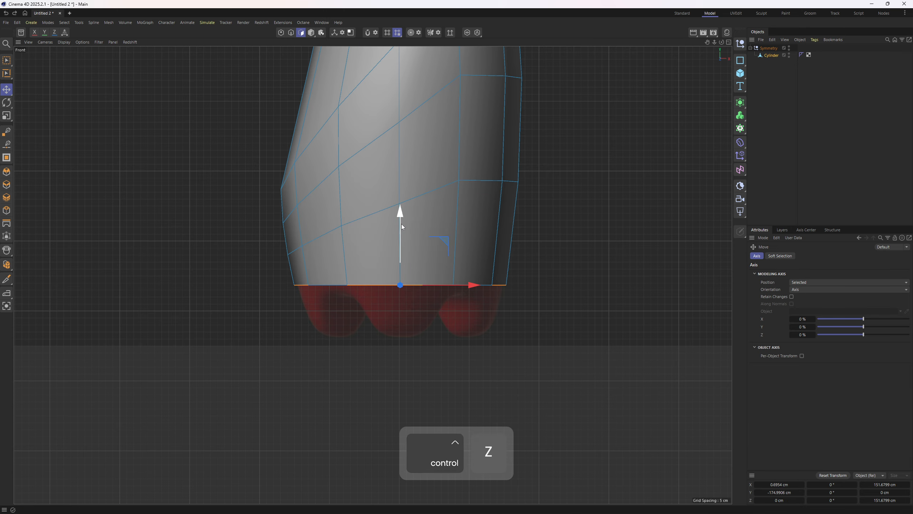
ctrl+drag(400, 216, 403, 266)
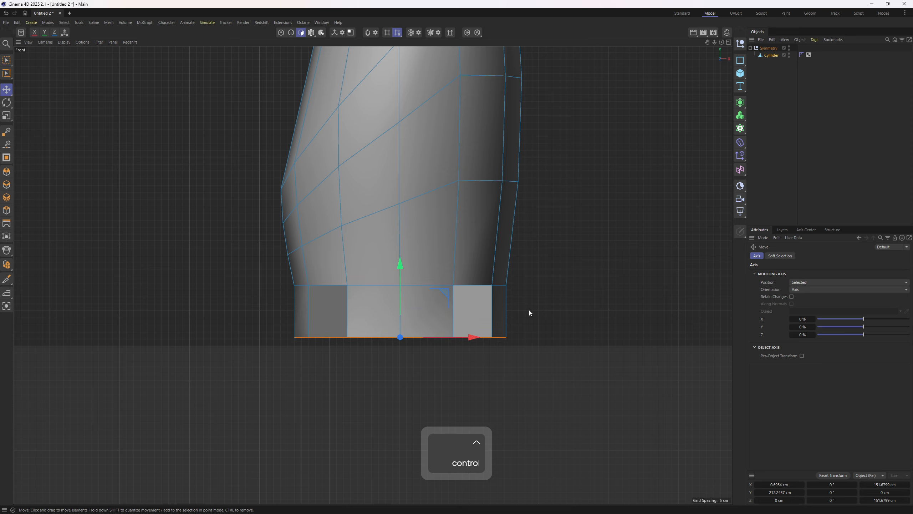
Scale the extruded foot polygons uniformly to about 130 cm across and display the front view as lines.
key(t)
drag(633, 345, 590, 351)
key(n)
Select the eight patch polygons at the centre of the bottom and scale them uniformly to about 44 cm across.
middle_click(522, 317)
middle_click(221, 188)
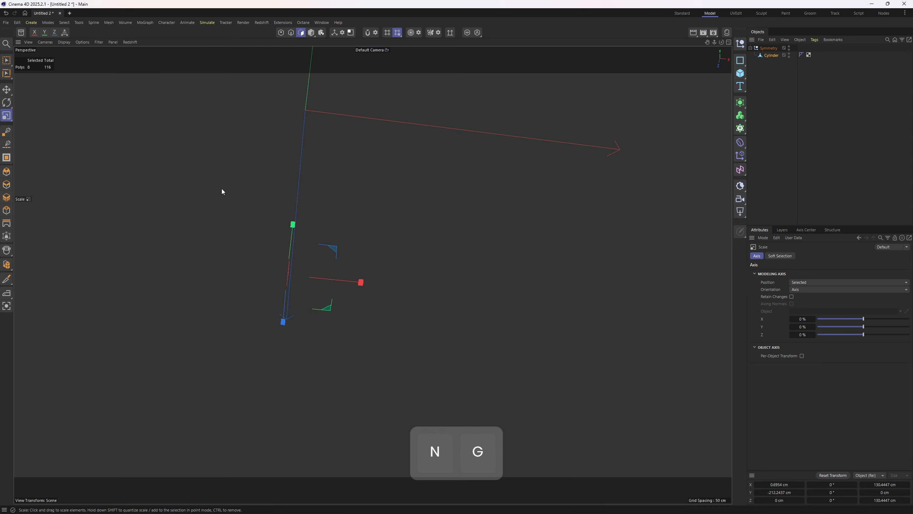
alt+drag(337, 259, 346, 183)
alt+middle_drag(347, 182, 410, 215)
scroll(392, 248, up, 3)
mouse_move(378, 269)
alt+mouse_down()
mouse_move(385, 204)
mouse_move(377, 228)
alt+mouse_up()
mouse_move(372, 202)
right_down()
mouse_move(363, 262)
mouse_move(385, 209)
right_up()
alt+drag(385, 209, 387, 275)
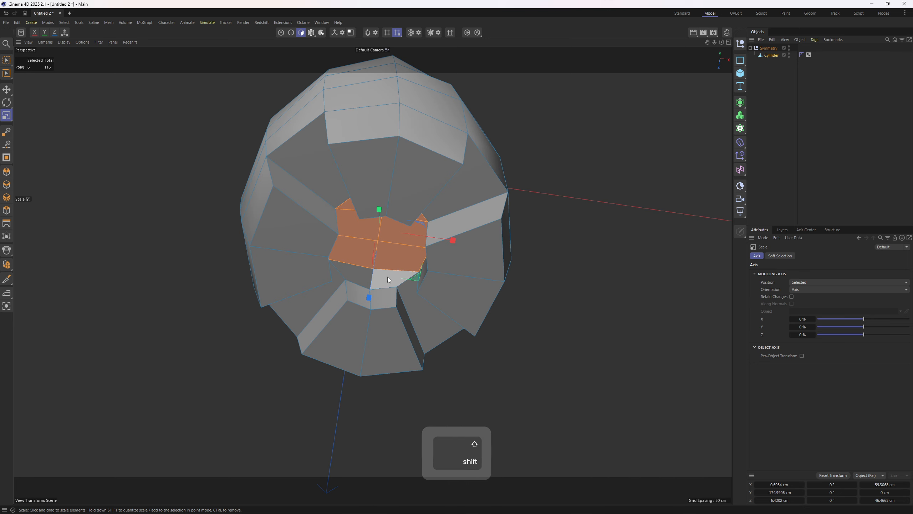
shift+right_drag(388, 277, 396, 276)
drag(600, 300, 524, 300)
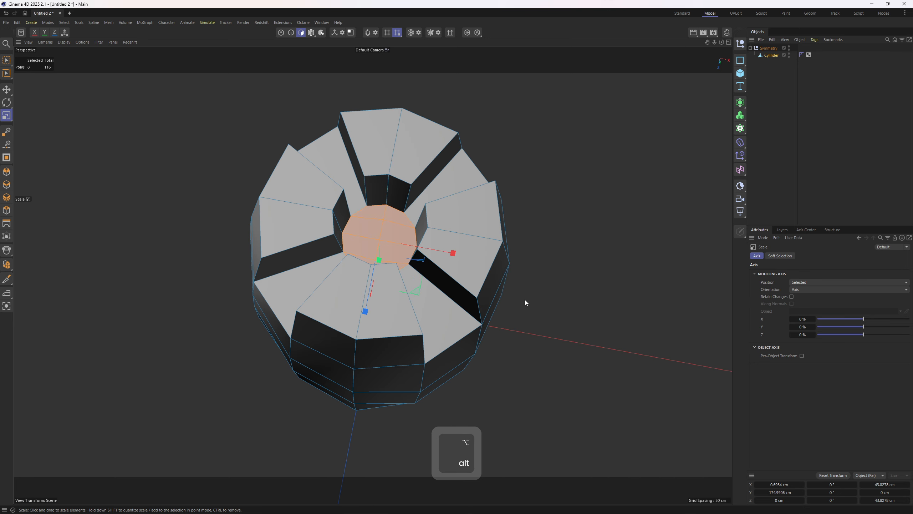
Select the eight inner bottom edges of the four feet and scale them outward, away from the base centre.
alt+middle_drag(525, 300, 528, 334)
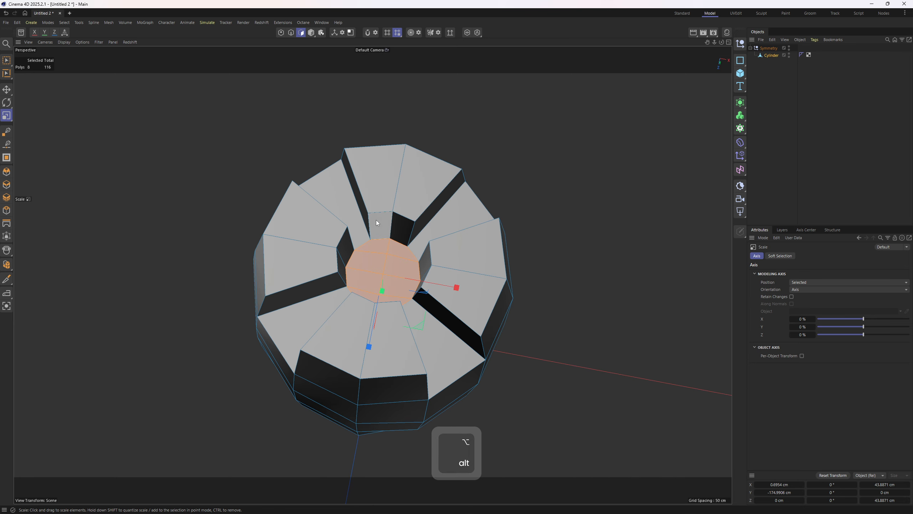
key(2)
click(379, 214)
shift+click(402, 217)
shift+click(426, 272)
shift+click(337, 259)
shift+click(342, 237)
scroll(433, 269, up, 3)
shift+click(427, 246)
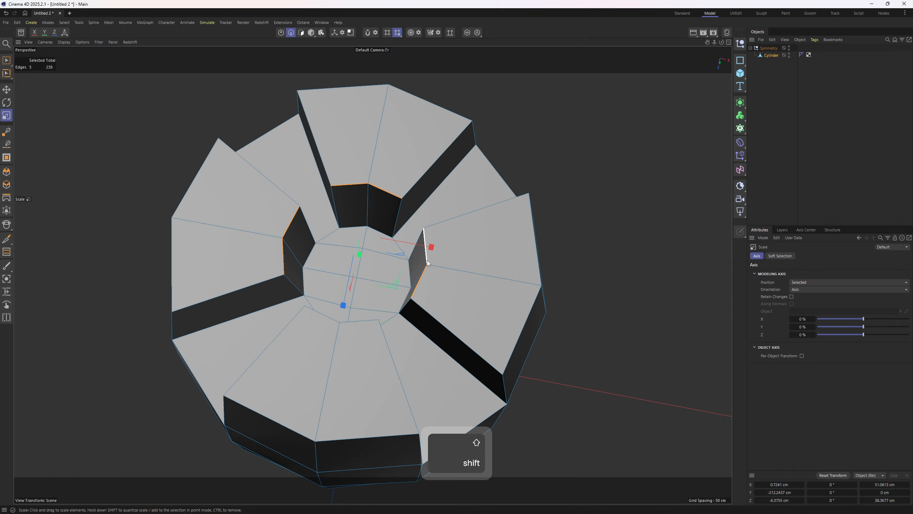
shift+click(330, 305)
shift+click(365, 311)
alt+drag(410, 303, 279, 168)
Slide one side edge of a foot's underside inward by about 9.5 cm with the Slide tool to narrow the foot.
middle_click(503, 326)
scroll(582, 388, up, 5)
scroll(544, 402, up, 3)
click(243, 167)
key(m)
key(o)
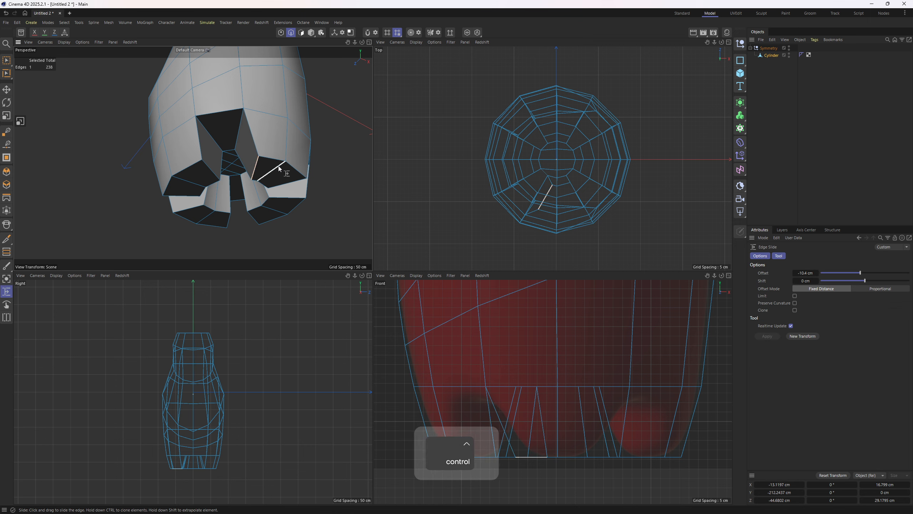
key(ctrl+z)
middle_click(280, 169)
alt+drag(463, 318, 449, 195)
drag(463, 260, 480, 305)
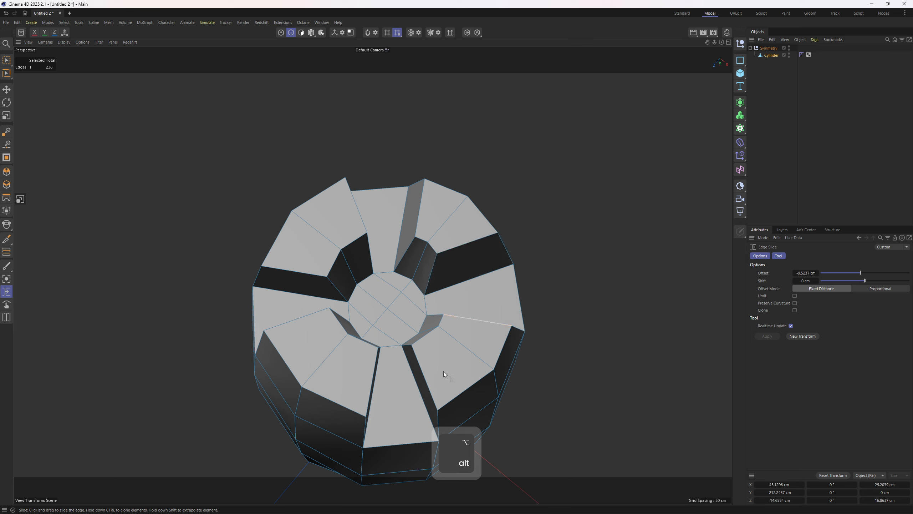
Slide the remaining side edges of the feet's undersides inward one by one, the last by about 8.1 cm.
drag(425, 381, 434, 382)
drag(372, 382, 354, 379)
drag(299, 318, 304, 326)
drag(294, 270, 301, 256)
drag(354, 213, 344, 217)
alt+drag(344, 218, 386, 359)
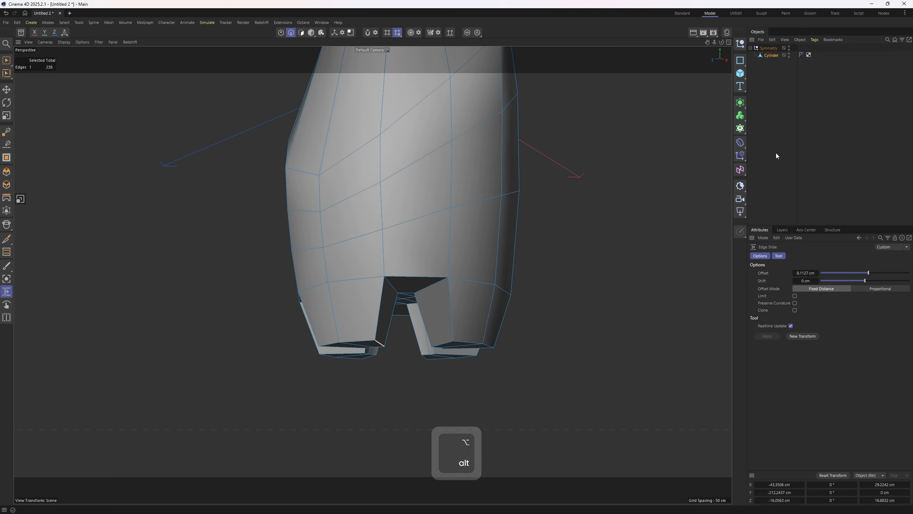
Remove the Symmetry object while keeping the Cylinder, and parent the Cylinder under a new Subdivision Surface.
alt+middle_drag(730, 71, 707, 95)
click(767, 47)
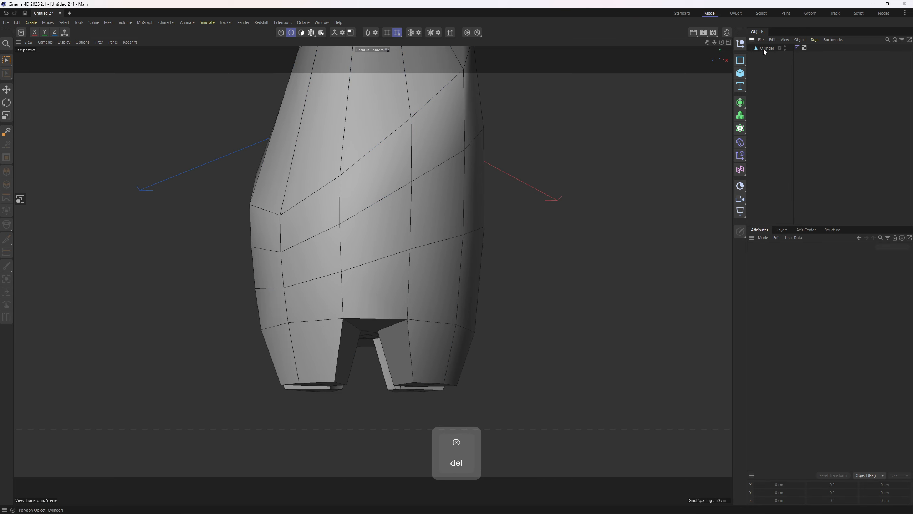
key(Delete)
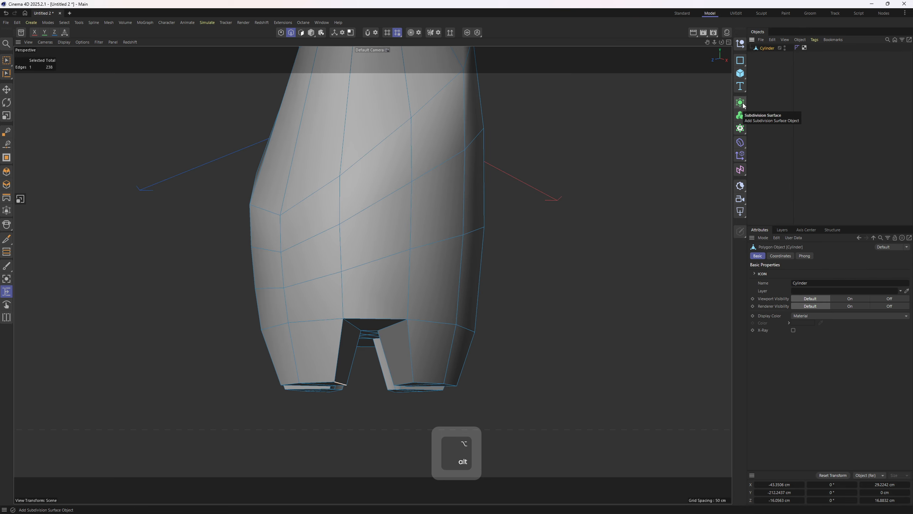
alt+click(741, 103)
Turn off subdivision and select the edge loop around the bottle's top opening, with the front reference in view.
click(771, 56)
key(m)
key(o)
alt+drag(357, 241, 692, 110)
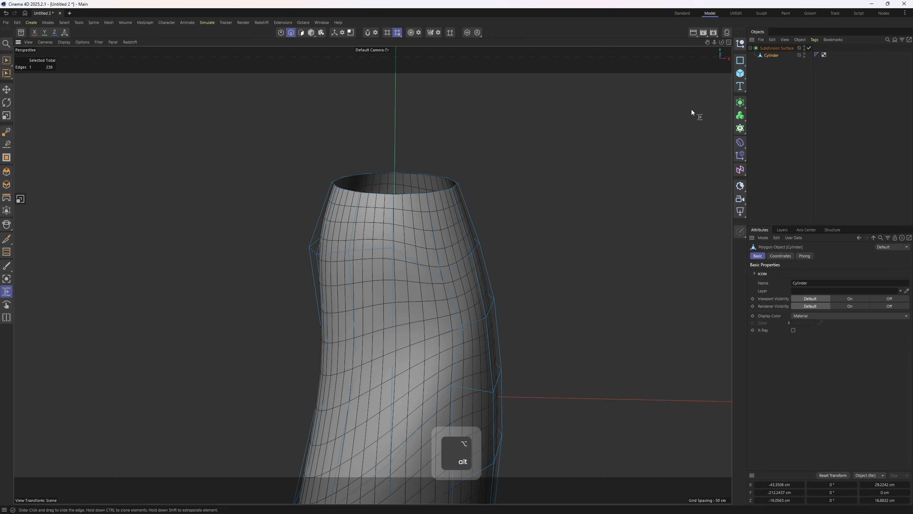
key(q)
double_click(411, 205)
key(e)
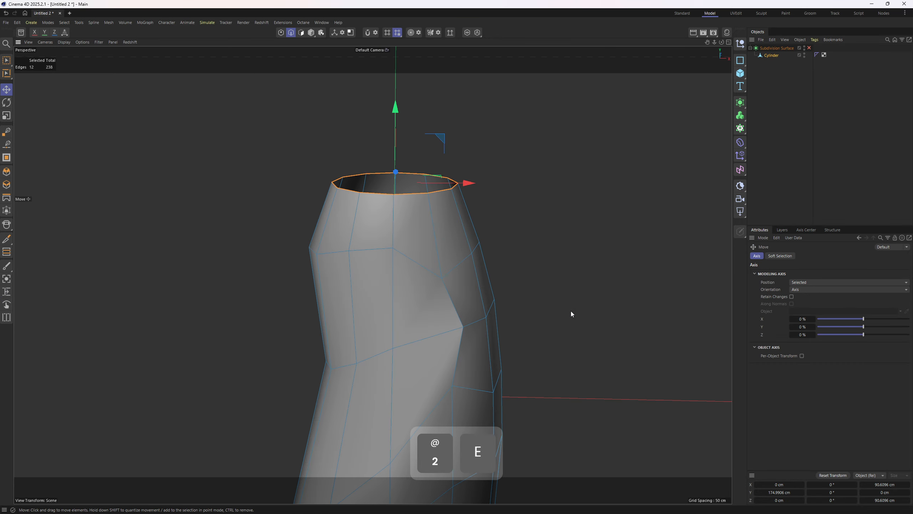
middle_click(571, 311)
alt+middle_drag(495, 269, 538, 356)
alt+right_drag(538, 356, 548, 334)
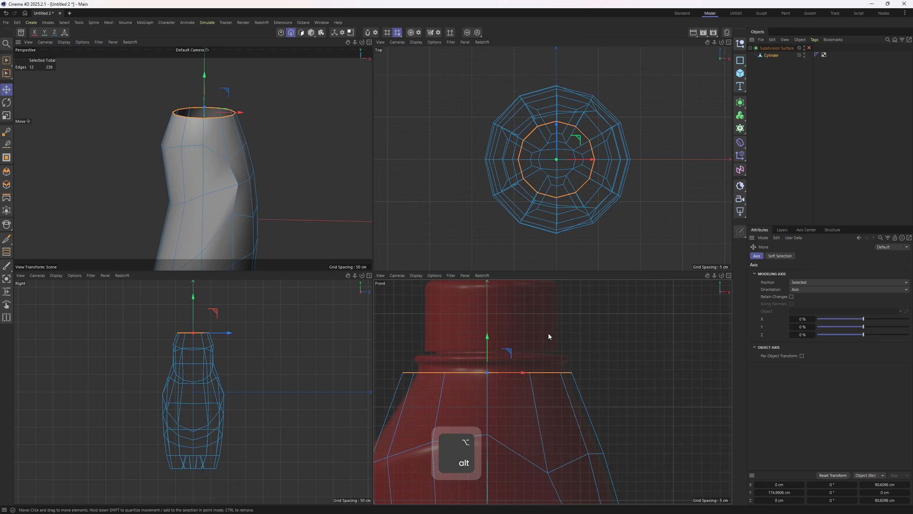
Scale the top loop to about 80 cm across and extrude it upward twice, to about Y 179 cm and Y 184 cm.
key(t)
mouse_move(620, 380)
mouse_down()
mouse_move(638, 398)
mouse_move(610, 394)
mouse_up()
key(e)
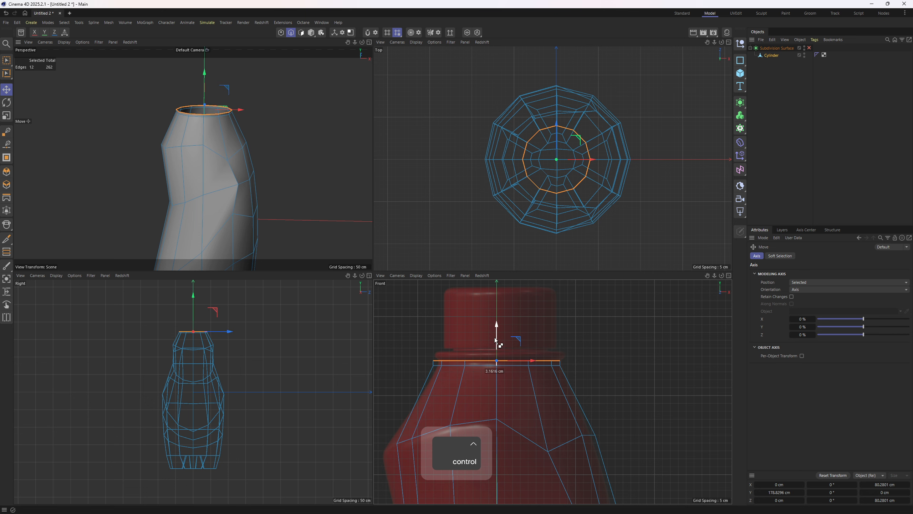
middle_click(265, 177)
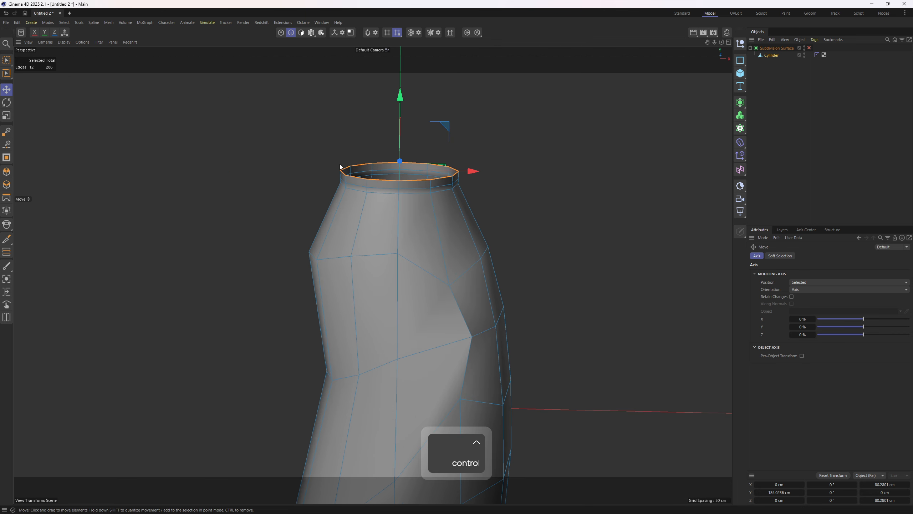
Select the uppermost polygon band and extrude it outward by scaling to form a collar about 91 cm across.
key(l)
key(3)
click(430, 182)
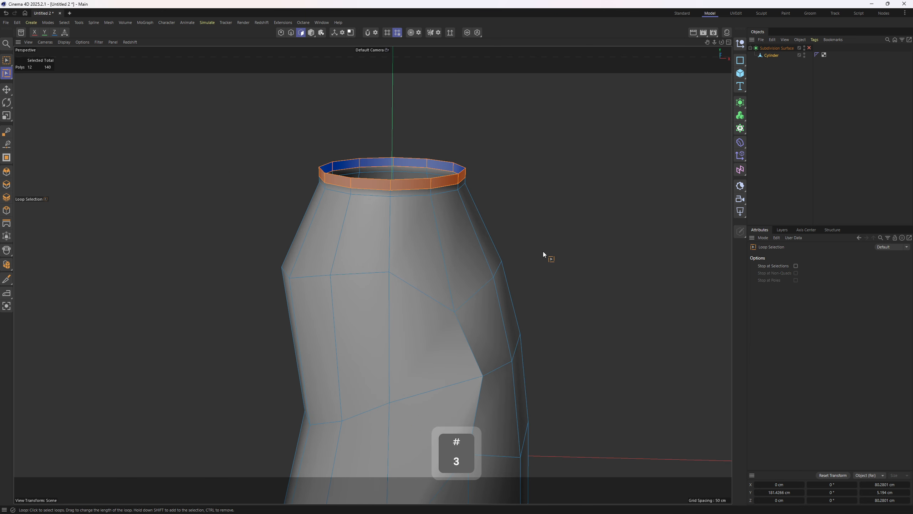
key(t)
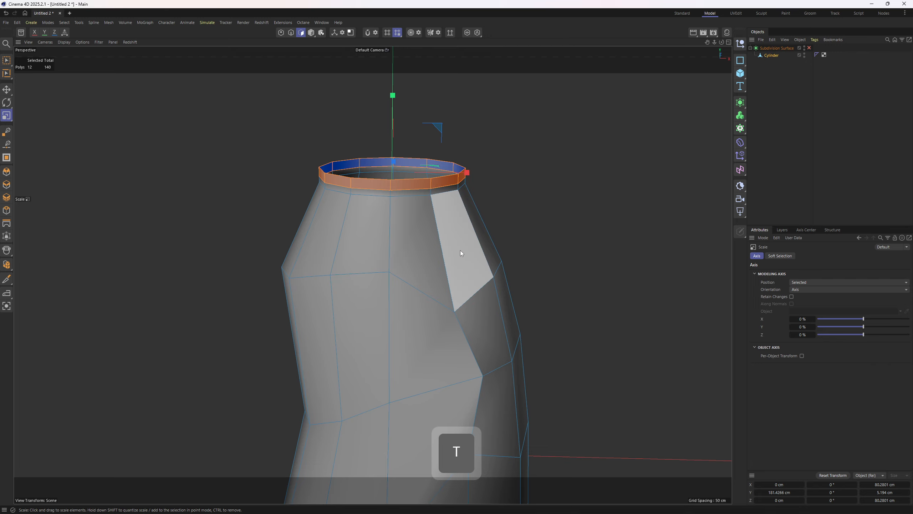
middle_drag(465, 255, 485, 276)
ctrl+drag(481, 229, 505, 263)
key(ctrl+z)
middle_click(505, 263)
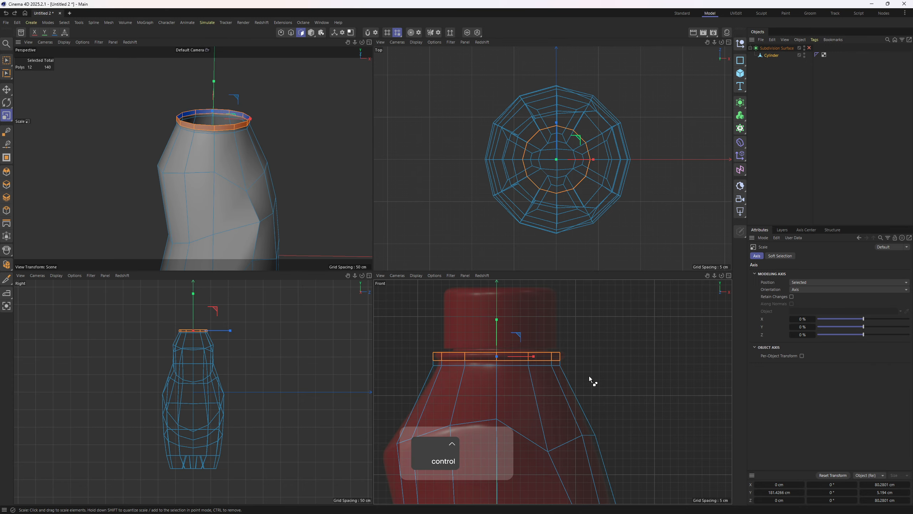
middle_click(228, 156)
Extrude the collar's top opening loop inward to about 60 cm across, and extrude it up to about Y 217 cm as the neck.
key(2)
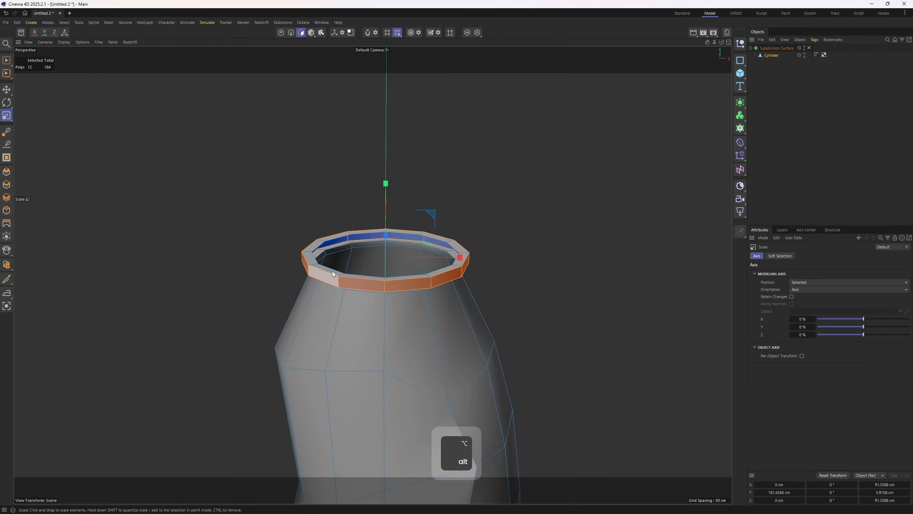
key(F4)
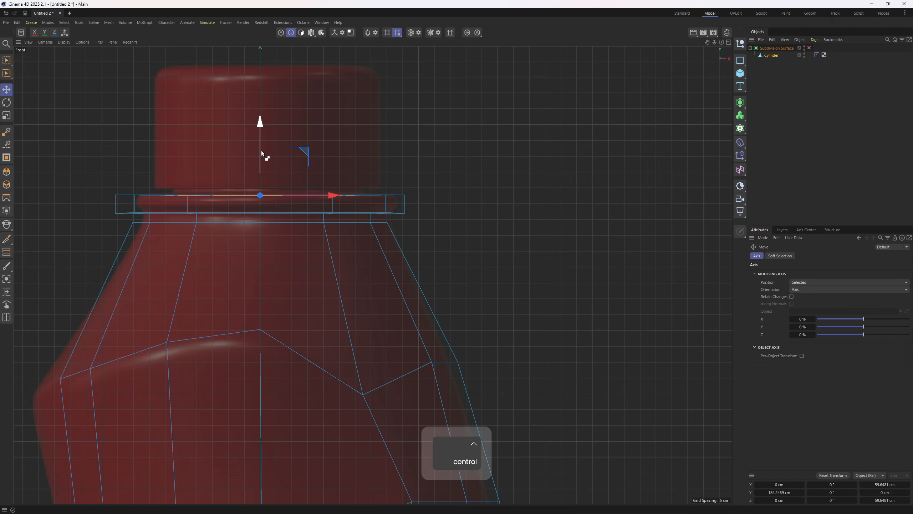
ctrl+drag(261, 150, 260, 48)
key(F1)
alt+drag(153, 183, 491, 240)
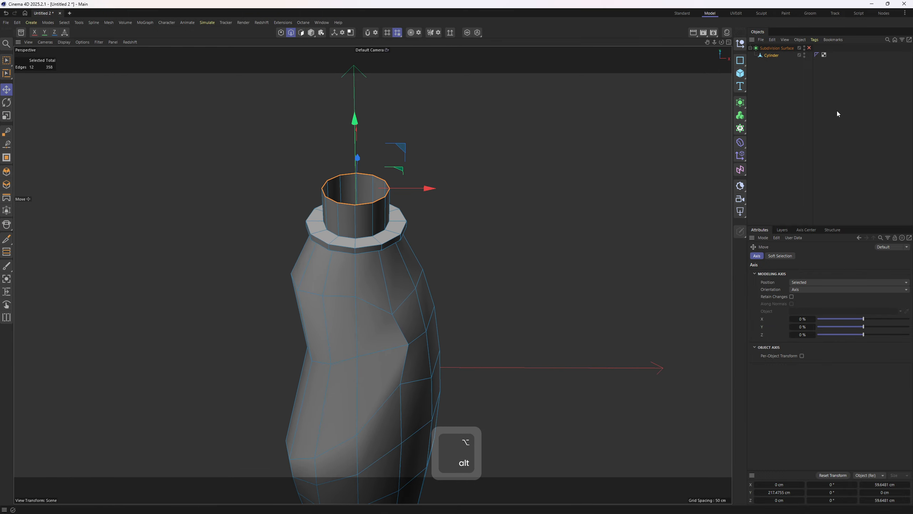
Preview the smoothed bottle from several sides with subdivision on, and return to the unsmoothed Cylinder mesh.
click(824, 111)
key(q)
alt+drag(530, 196, 410, 149)
alt+right_drag(410, 149, 468, 203)
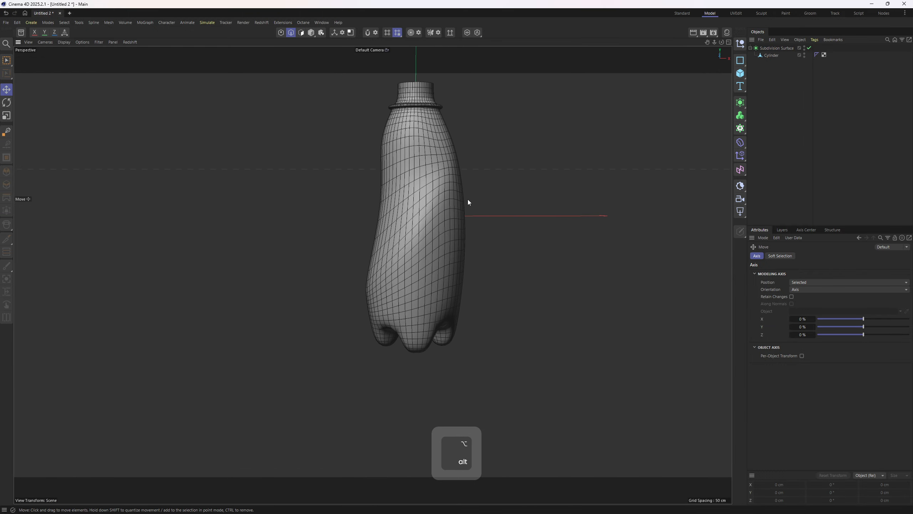
alt+drag(468, 202, 533, 230)
click(776, 55)
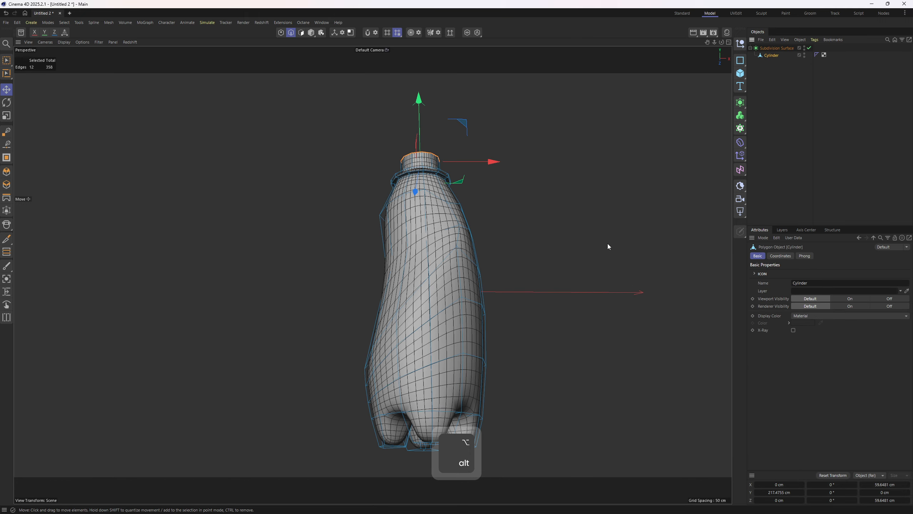
key(q)
Loop-select the outer edges that run around the four feet and the gaps between them.
alt+drag(474, 361, 407, 294)
click(412, 293)
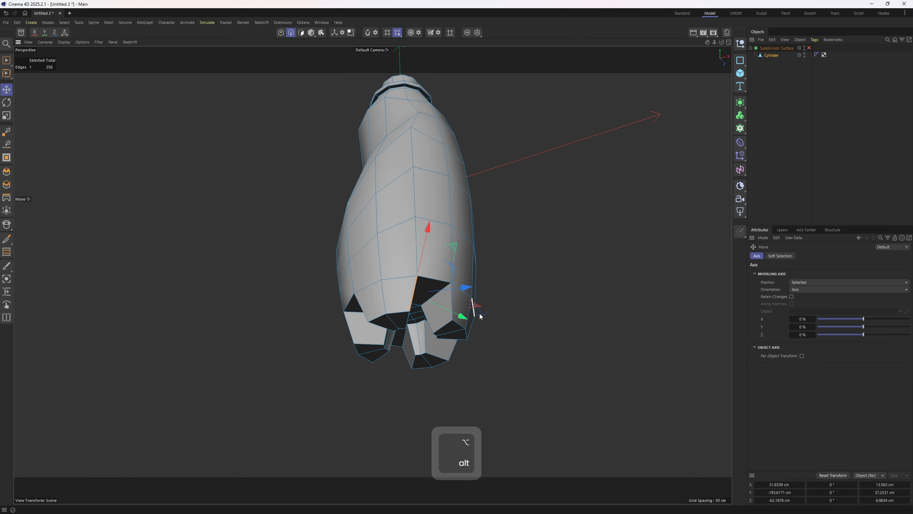
alt+drag(480, 315, 438, 290)
mouse_move(464, 278)
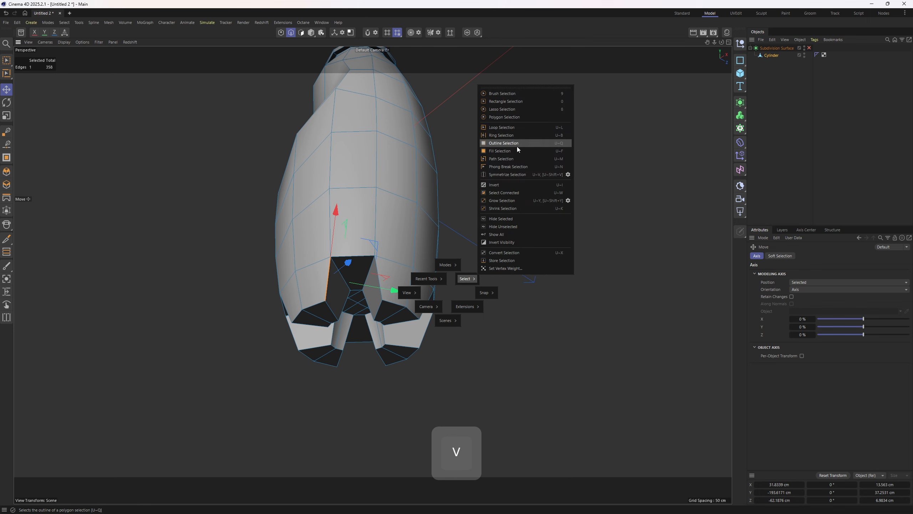
click(509, 128)
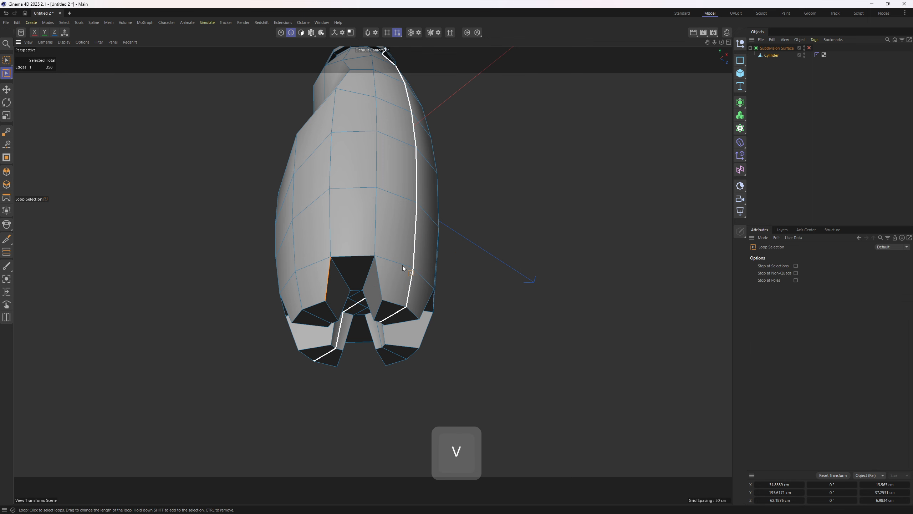
click(379, 277)
Turn on subdivision and bevel the selected foot outline with an offset of about 4.3 cm.
alt+drag(503, 183, 524, 173)
right_click(527, 182)
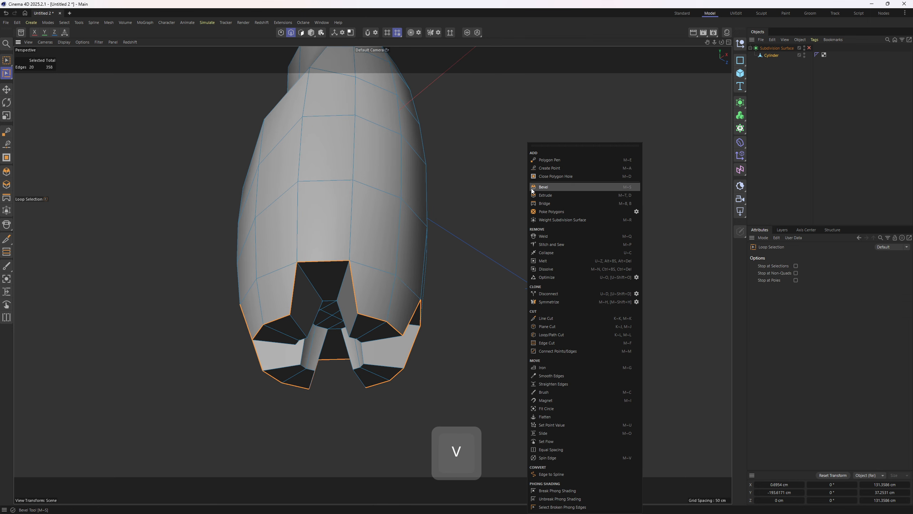
click(536, 188)
alt+drag(597, 225, 504, 234)
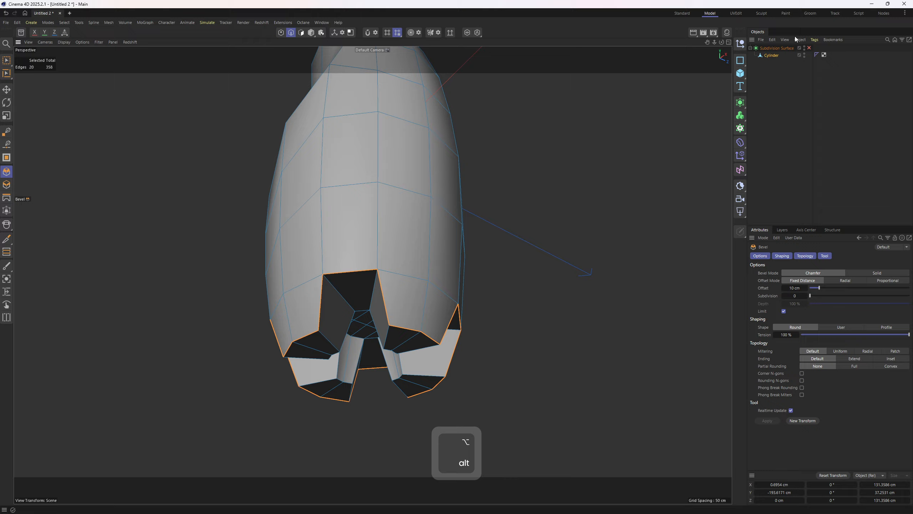
click(809, 48)
scroll(524, 220, up, 3)
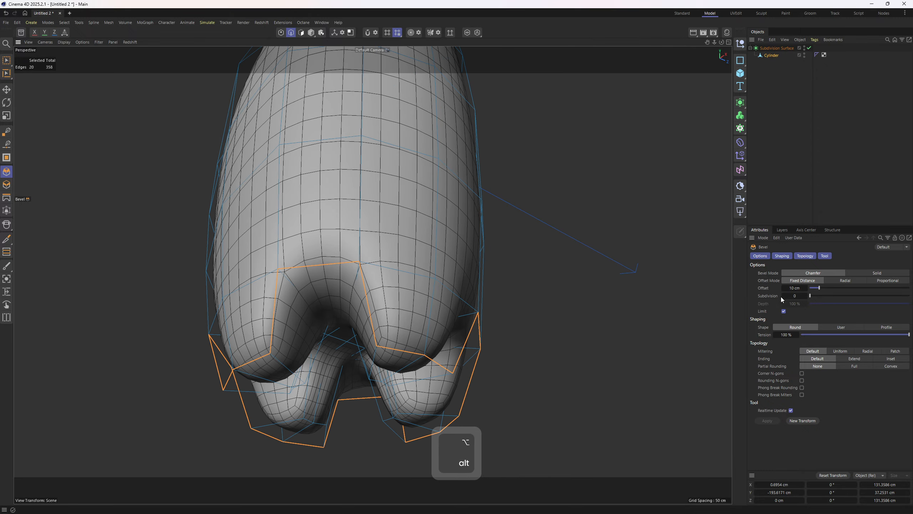
drag(564, 315, 503, 306)
scroll(360, 219, up, 6)
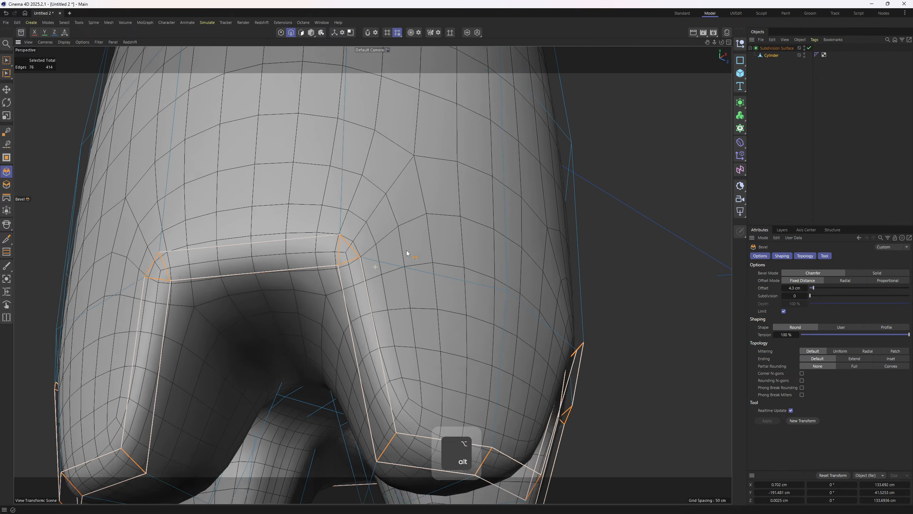
alt+drag(360, 219, 464, 266)
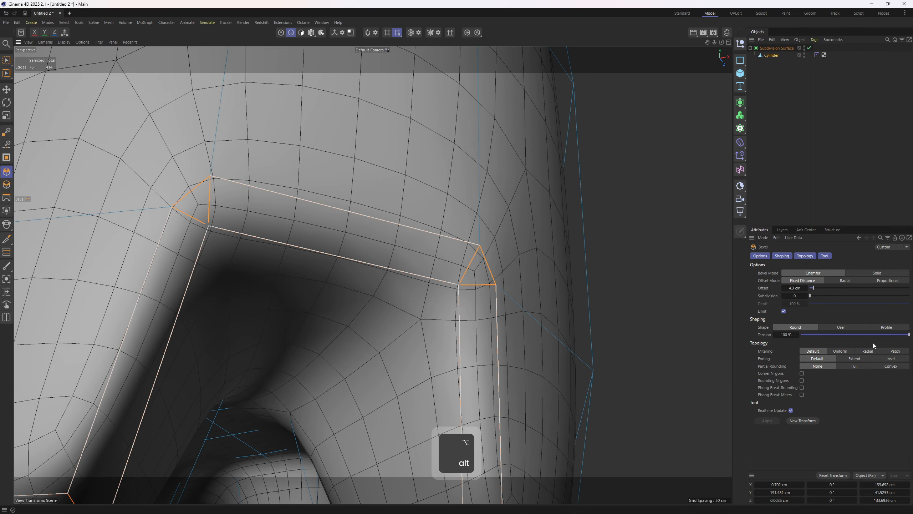
Set the bevel's mitering to Uniform, undo the trial offsets and bevel the foot outline by about 4.8 cm.
click(839, 351)
scroll(431, 269, down, 5)
alt+drag(432, 269, 496, 228)
key(ctrl+z)
key(ctrl+z)
key(ctrl+z)
key(ctrl+z)
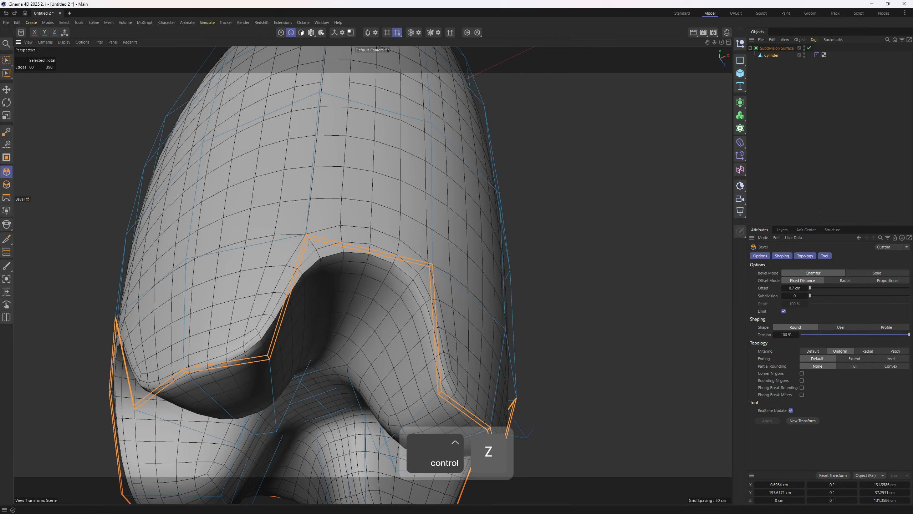
key(ctrl+z)
key(ctrl+z)
key(ctrl+z)
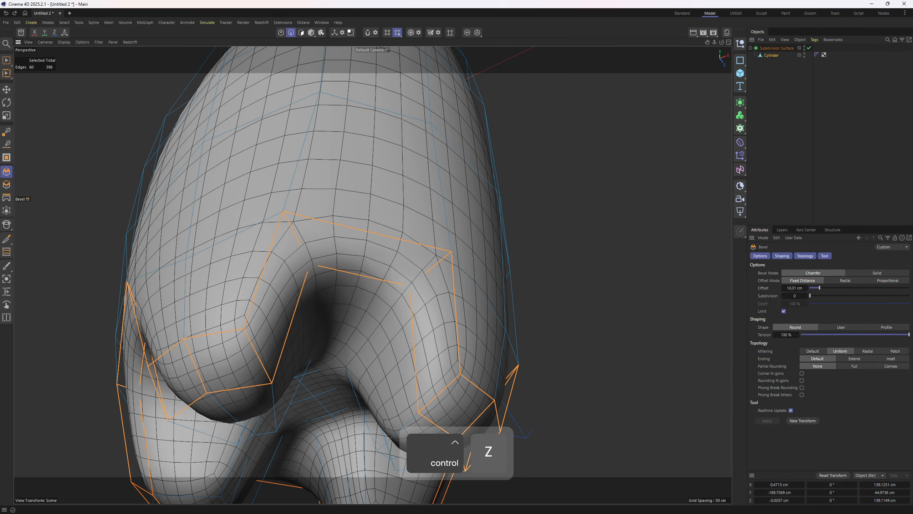
alt+drag(413, 269, 355, 304)
Turn off subdivision and select the 20 edges outlining the recessed diagonal grip all around the bottle.
middle_click(505, 383)
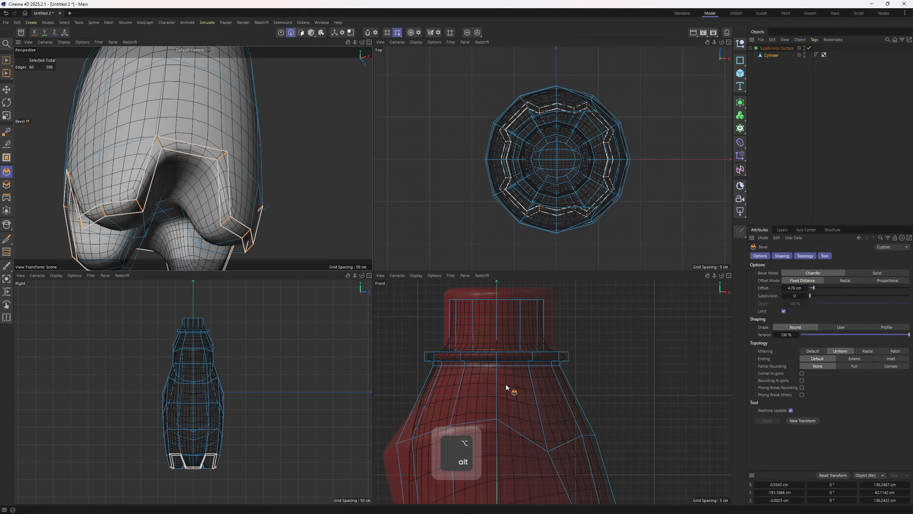
middle_click(334, 237)
alt+drag(335, 237, 445, 355)
key(q)
key(2)
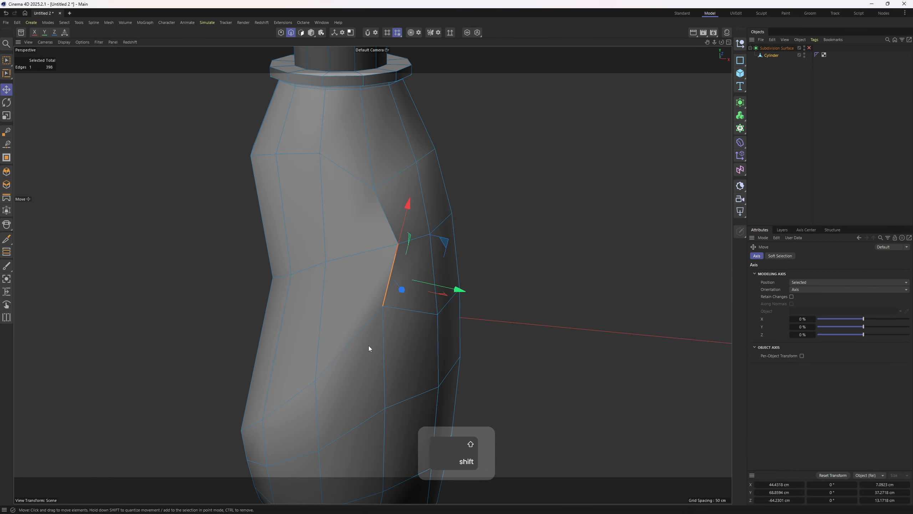
alt+drag(401, 209, 462, 208)
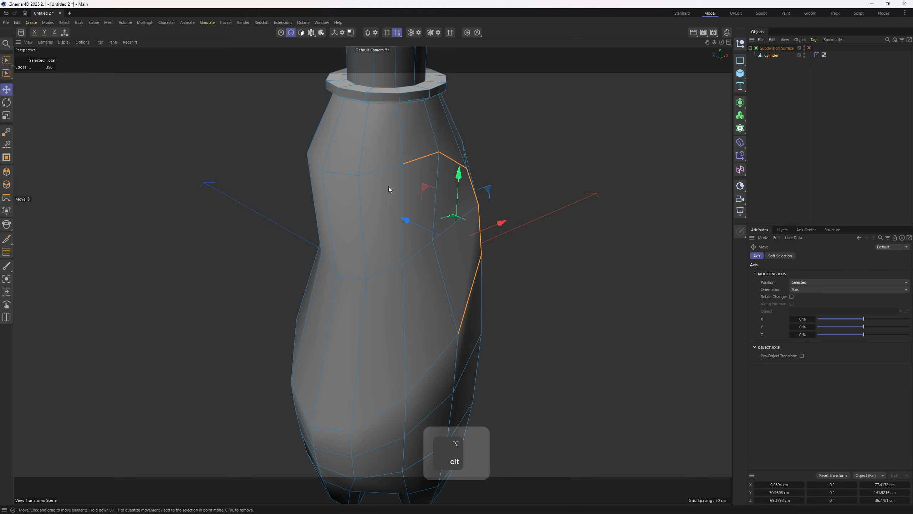
mouse_move(389, 189)
alt+mouse_down()
mouse_move(379, 180)
mouse_move(388, 191)
alt+mouse_up()
shift+click(348, 184)
shift+click(334, 182)
alt+drag(336, 180, 373, 177)
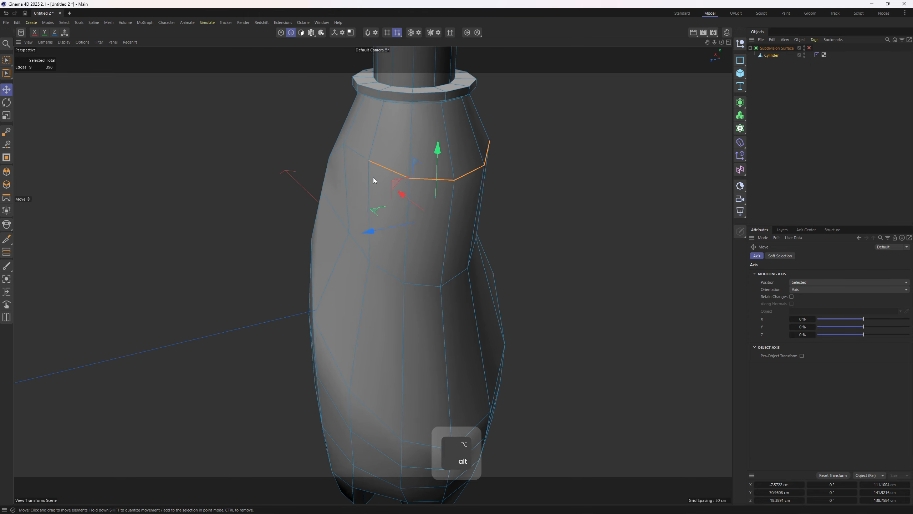
shift+click(311, 164)
shift+click(287, 190)
shift+click(288, 251)
alt+drag(306, 288, 275, 311)
shift+click(370, 352)
alt+drag(370, 349, 330, 324)
shift+click(394, 254)
alt+drag(395, 253, 370, 257)
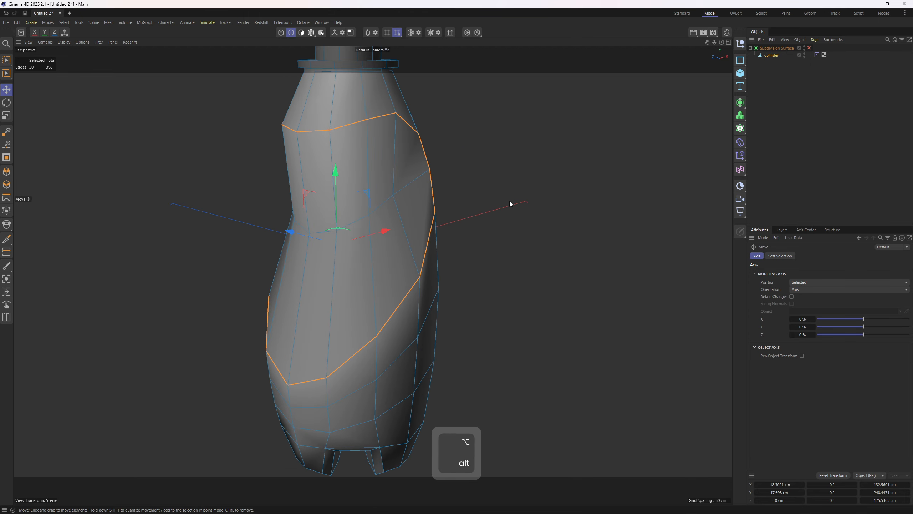
Activate the Bevel tool for the selected grip outline and turn on subdivision for the bottle.
right_click(509, 200)
click(540, 188)
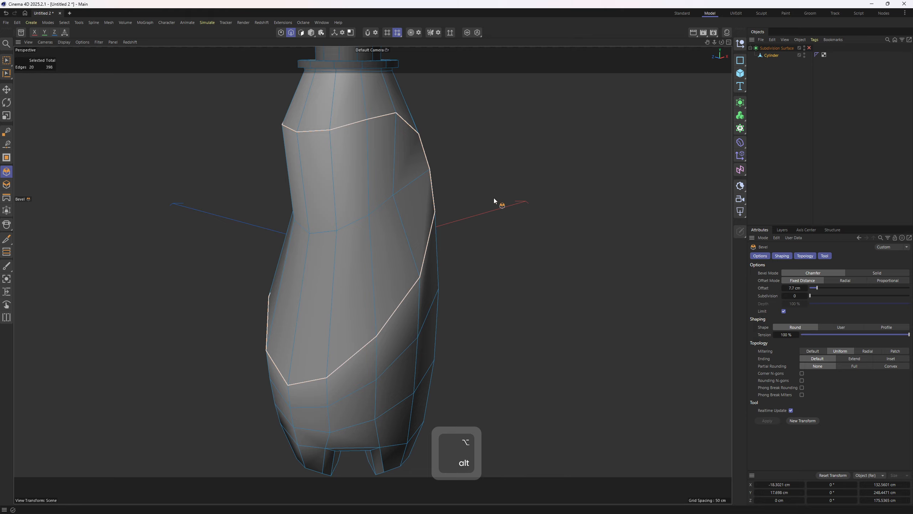
scroll(428, 163, up, 2)
alt+drag(428, 163, 406, 225)
scroll(408, 226, up, 2)
scroll(408, 226, up, 3)
alt+drag(480, 231, 464, 255)
click(809, 49)
alt+drag(512, 224, 493, 240)
scroll(494, 244, up, 3)
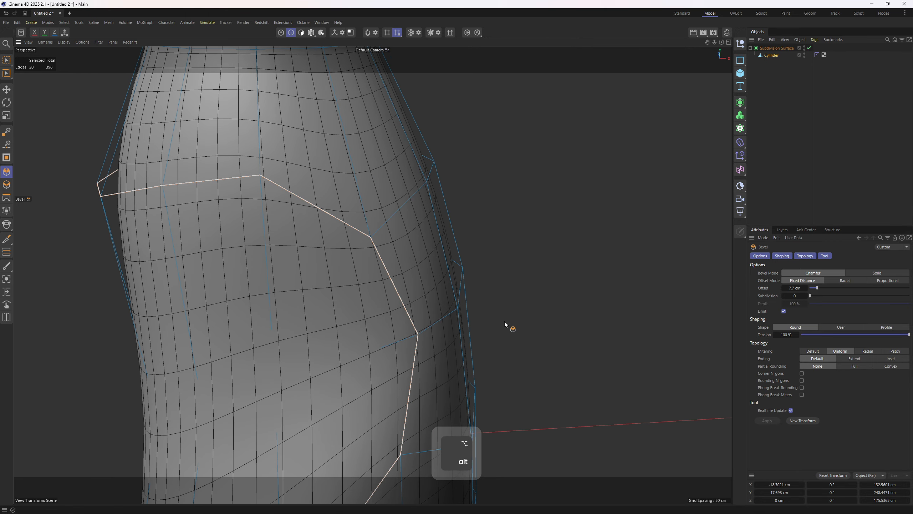
Try a Chamfer bevel of about 1 cm on the grip outline, check its smooth shading, and undo it.
drag(542, 307, 550, 307)
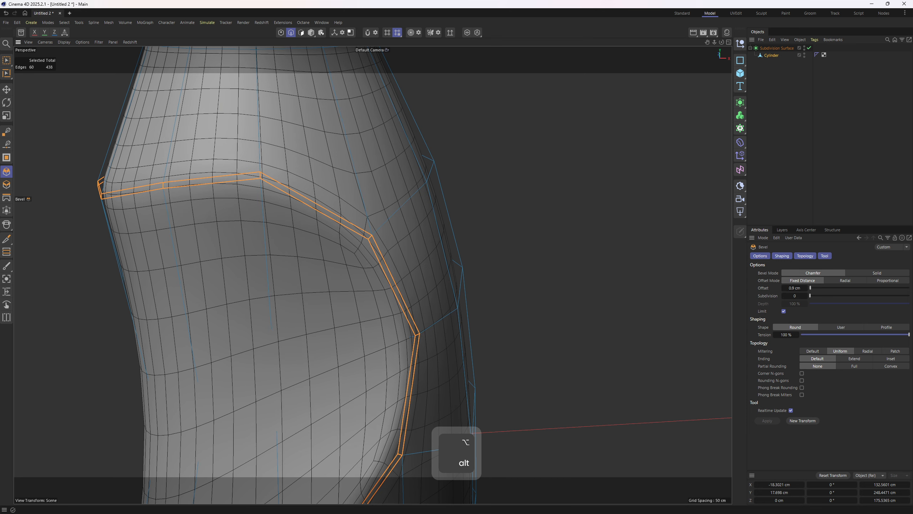
click(845, 168)
scroll(443, 220, down, 3)
alt+middle_drag(424, 237, 429, 203)
key(n)
key(a)
scroll(435, 233, down, 2)
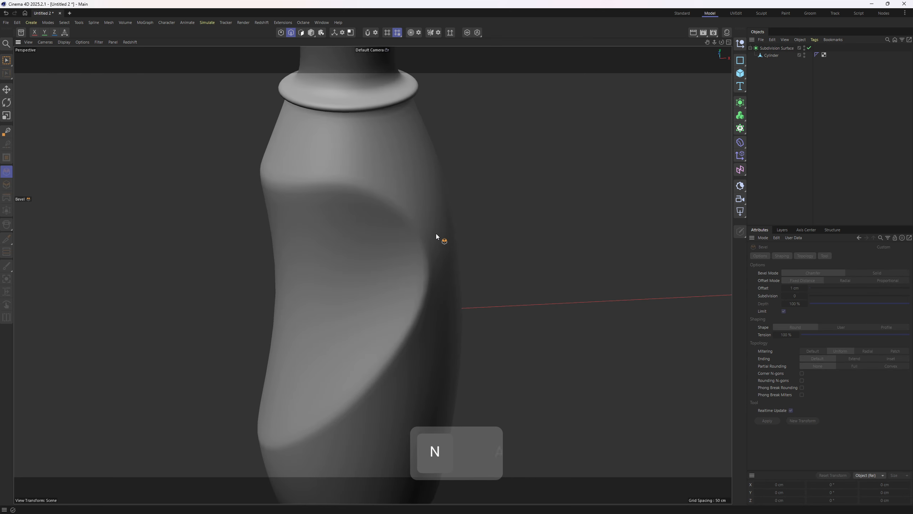
mouse_move(417, 234)
alt+mouse_down()
mouse_move(334, 202)
mouse_move(436, 234)
mouse_move(364, 277)
alt+mouse_up()
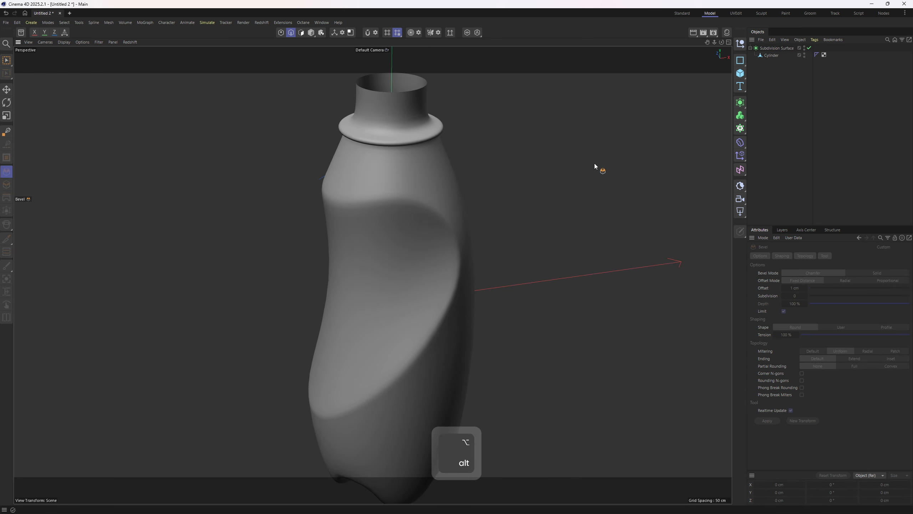
scroll(472, 207, up, 5)
key(ctrl+z)
key(ctrl+z)
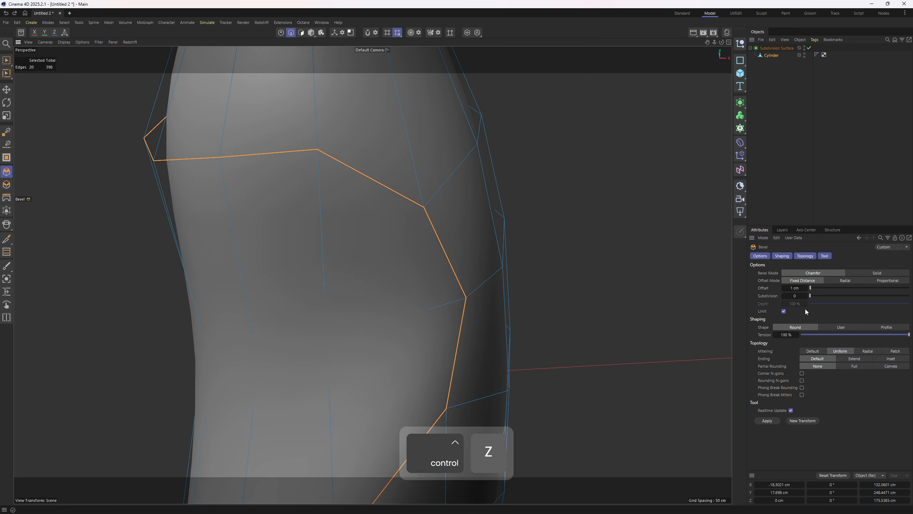
Bevel the grip outline in Solid mode with an offset of about 2.4 cm.
click(867, 272)
scroll(450, 234, up, 1)
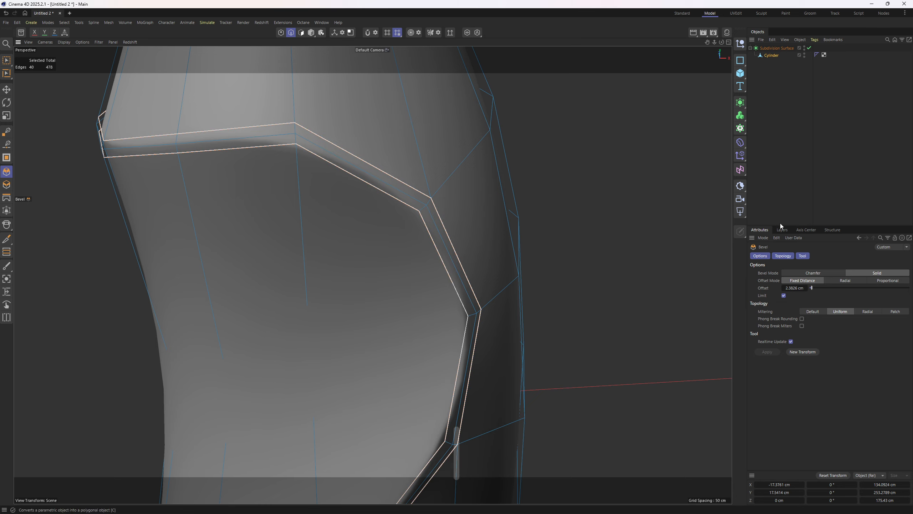
alt+drag(489, 225, 423, 289)
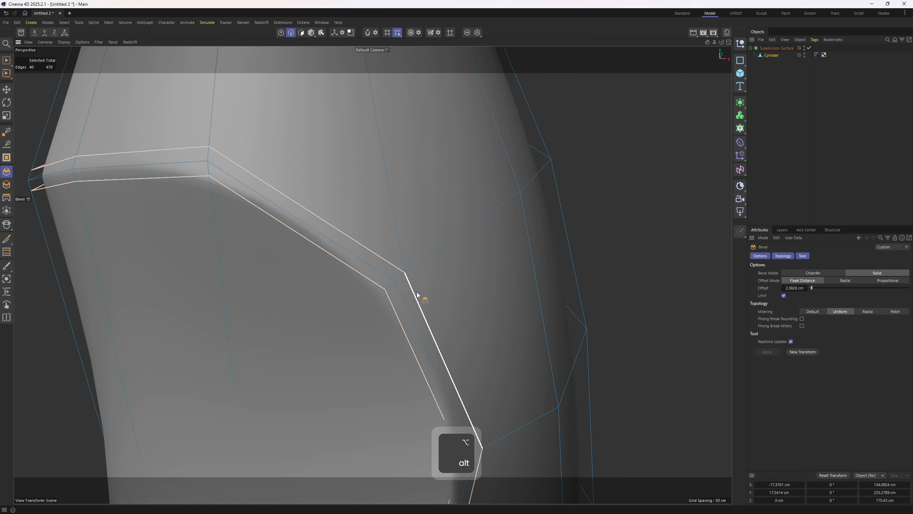
key(e)
key(2)
scroll(421, 269, down, 4)
double_click(603, 230)
alt+drag(432, 210, 389, 173)
scroll(433, 234, down, 2)
scroll(456, 233, down, 2)
Turn off subdivision, add a supporting loop cut where the neck meets the collar, and turn subdivision back on.
scroll(458, 245, up, 3)
key(ctrl+z)
key(q)
scroll(411, 237, up, 2)
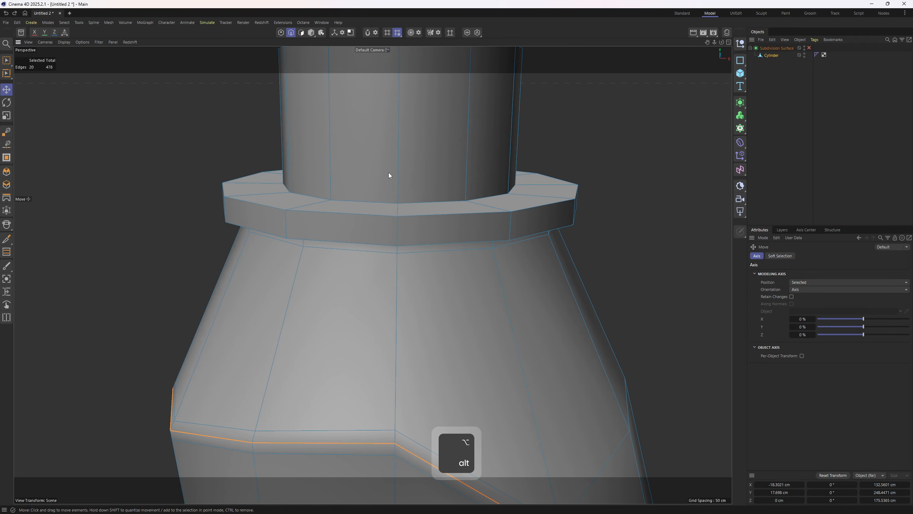
key(k)
click(398, 193)
key(q)
scroll(499, 188, down, 3)
alt+drag(499, 187, 493, 208)
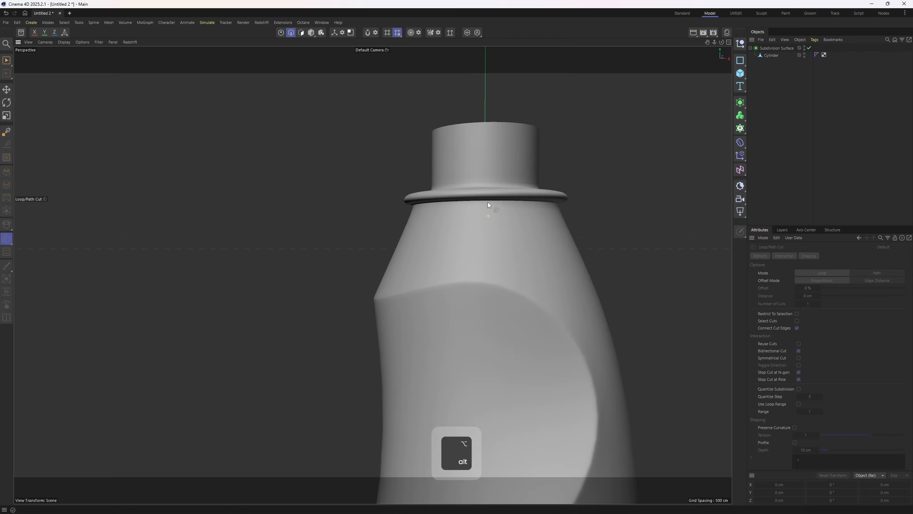
Examine the smoothed bottle from several angles, checking the collar and the curvature around the grip's bevelled edge.
scroll(514, 198, up, 2)
scroll(450, 137, down, 5)
alt+drag(449, 137, 427, 161)
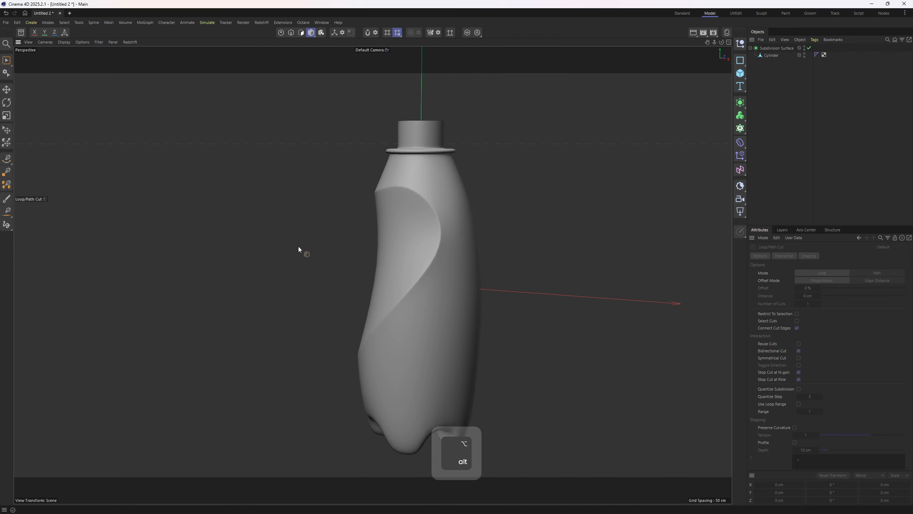
alt+drag(373, 259, 341, 307)
scroll(412, 231, up, 4)
key(ctrl+z)
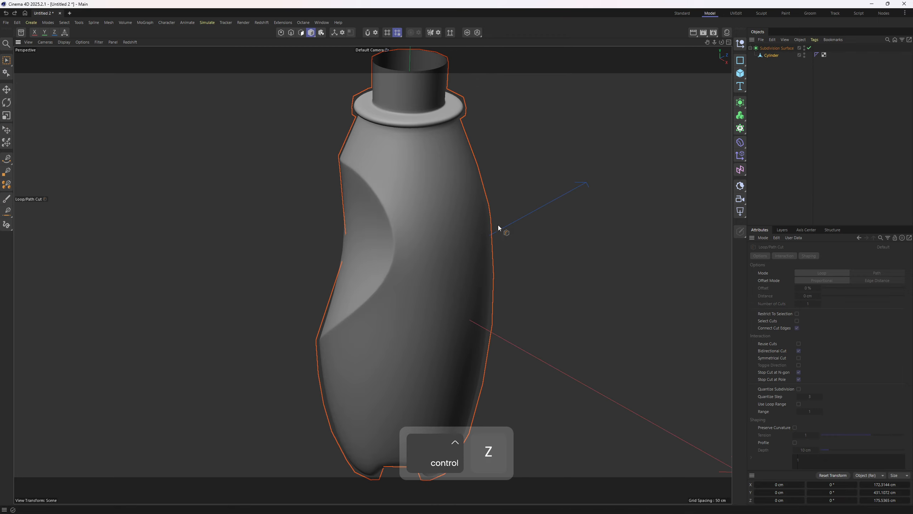
key(e)
key(1)
scroll(409, 220, up, 6)
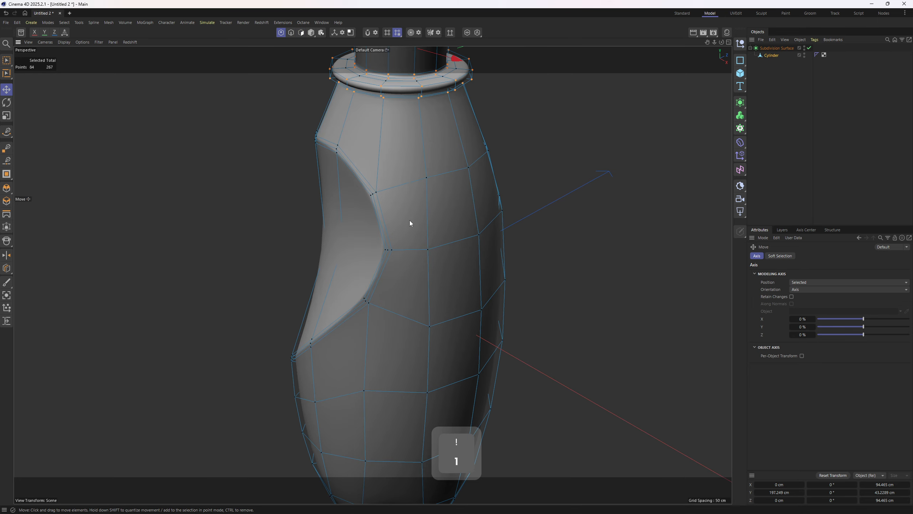
key(0)
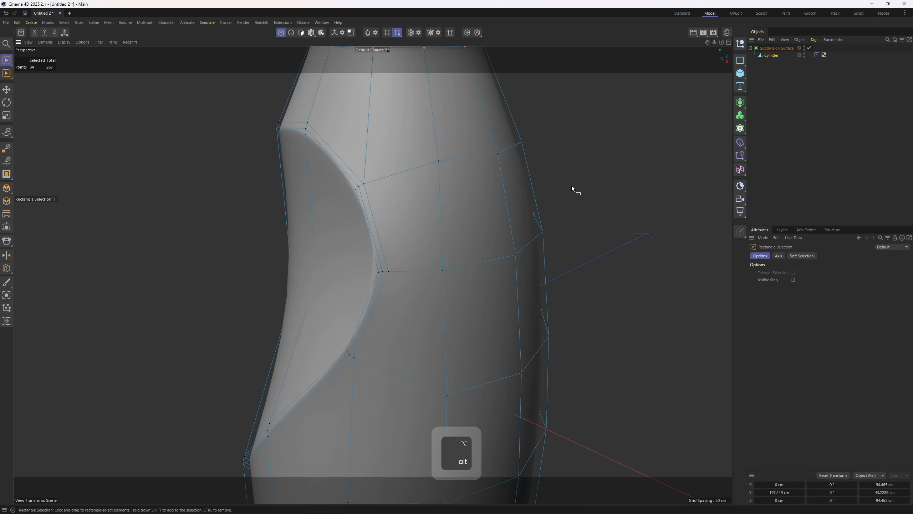
alt+drag(571, 185, 412, 208)
click(831, 134)
scroll(412, 208, down, 4)
alt+drag(371, 271, 394, 258)
key(3)
key(e)
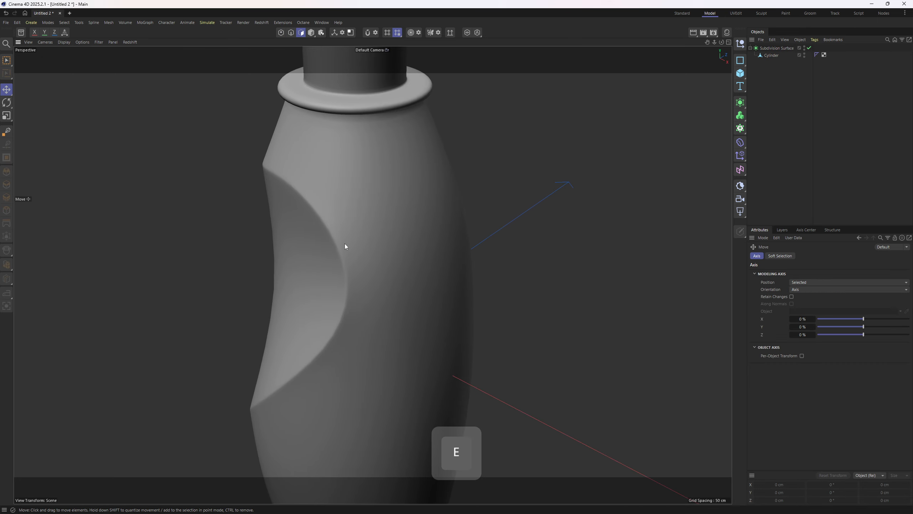
alt+drag(312, 376, 390, 290)
scroll(338, 284, up, 3)
click(771, 56)
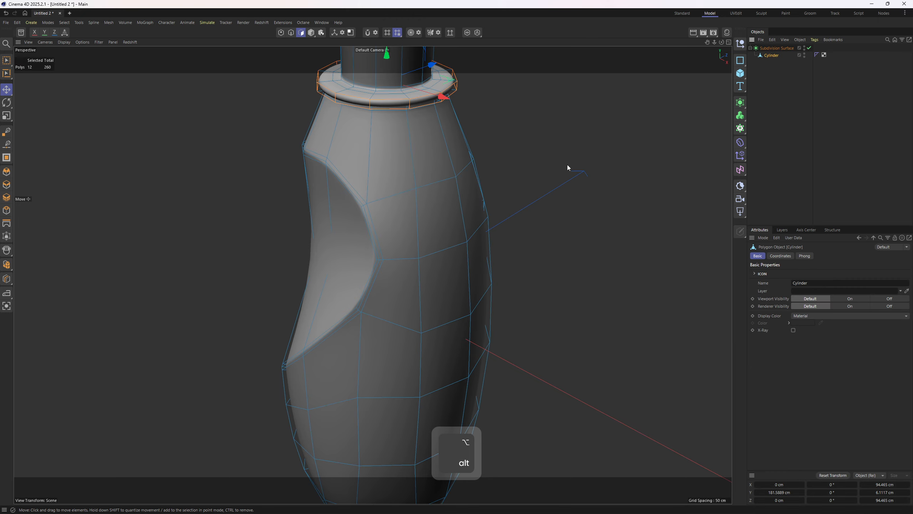
Inspect the grip's edge loop, then turn off subdivision and highlight the polygons along the recess's side.
key(e)
click(442, 177)
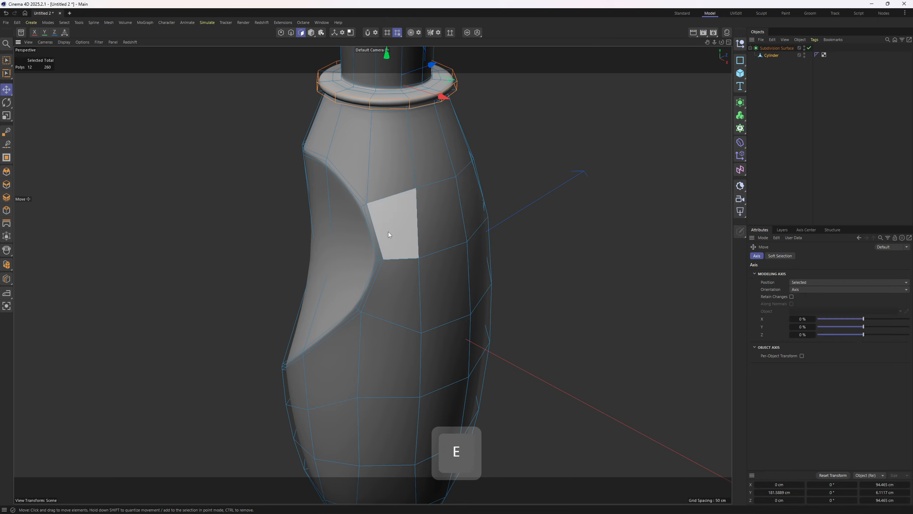
alt+drag(389, 231, 348, 197)
double_click(362, 210)
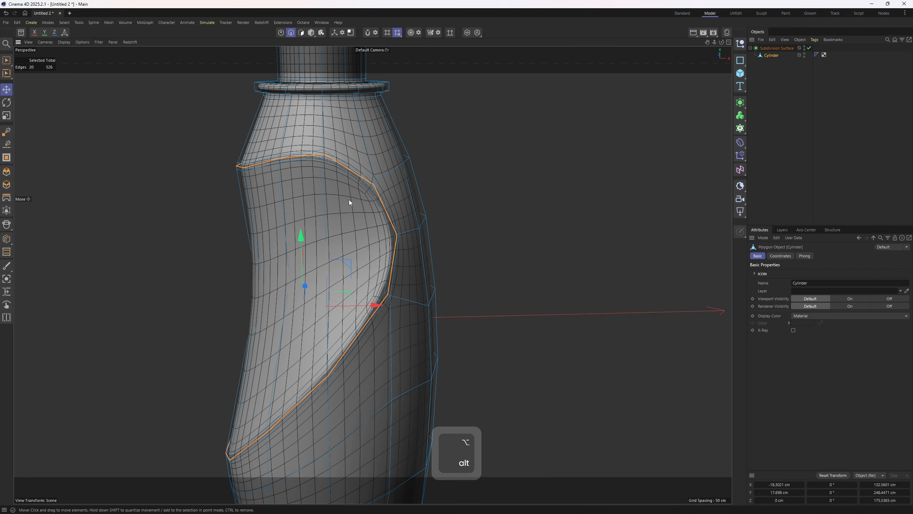
mouse_move(349, 200)
alt+mouse_down()
mouse_move(346, 187)
mouse_move(391, 141)
alt+mouse_up()
alt+drag(395, 246, 369, 237)
key(q)
key(3)
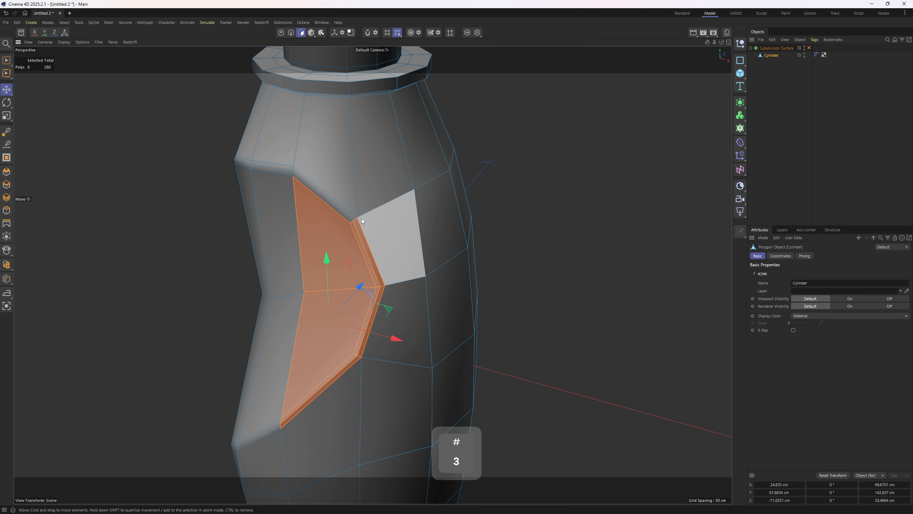
Examine the points and neighbouring polygons at the grip's upper and lower side corners.
key(1)
click(357, 217)
shift+click(361, 356)
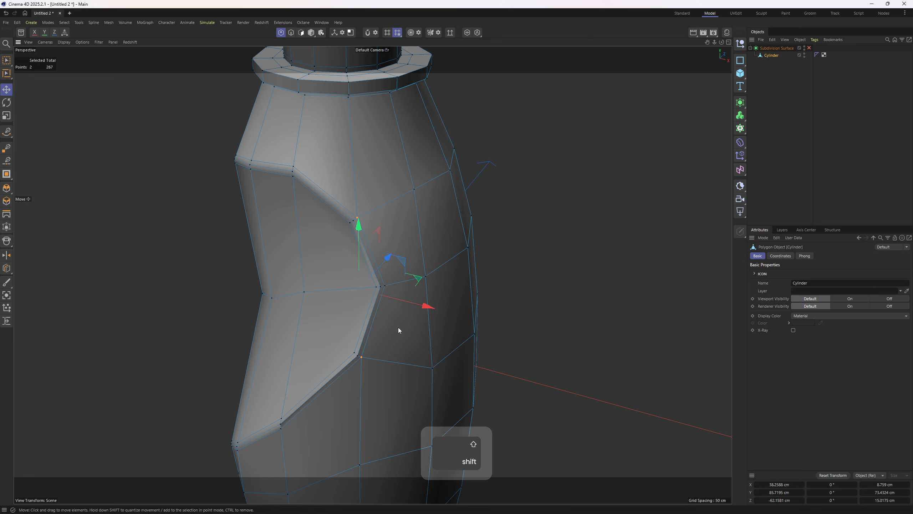
alt+drag(399, 330, 363, 257)
key(3)
key(e)
click(358, 193)
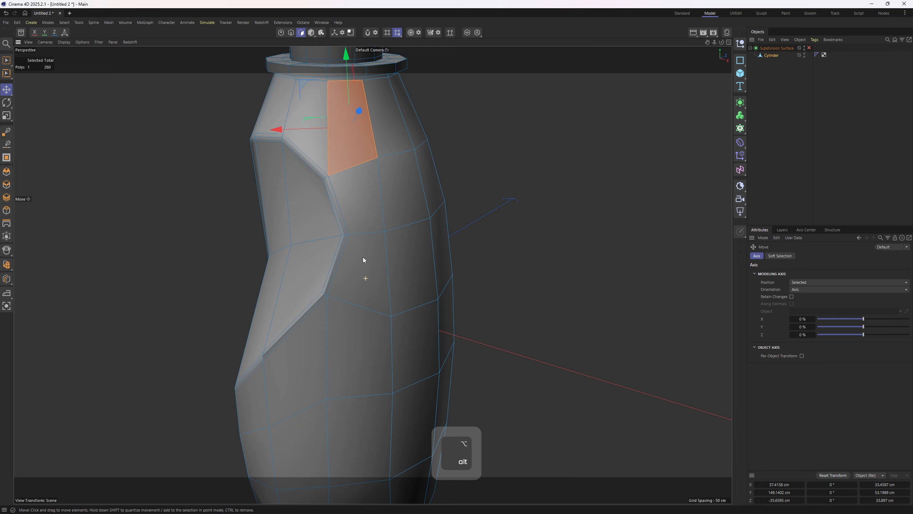
shift+click(353, 352)
alt+drag(432, 283, 319, 224)
key(1)
click(322, 298)
key(3)
key(1)
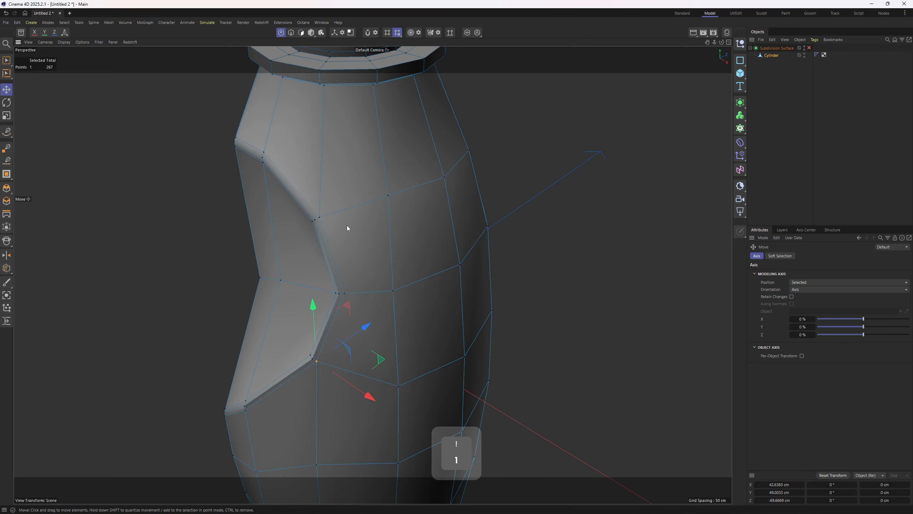
Turn on subdivision and examine the grip's side corner in the Top view with smooth shading.
middle_click(347, 225)
middle_click(535, 174)
key(n)
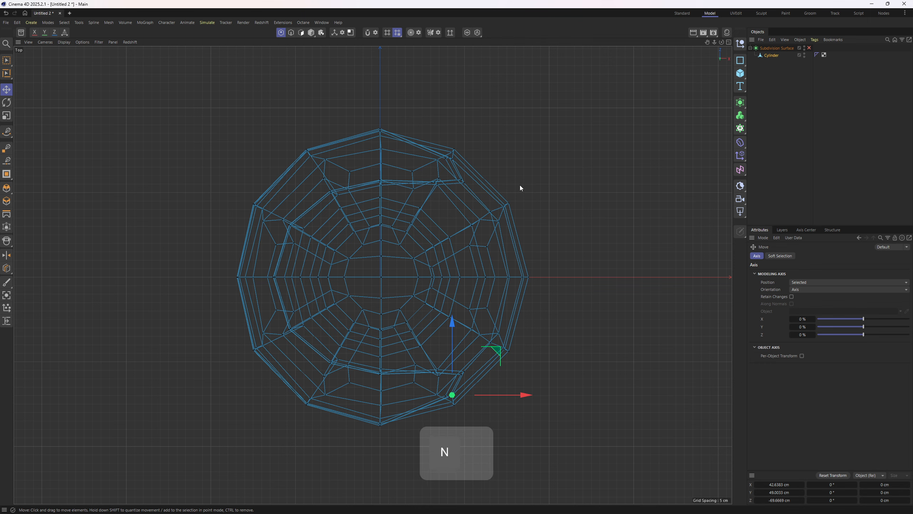
key(a)
click(809, 49)
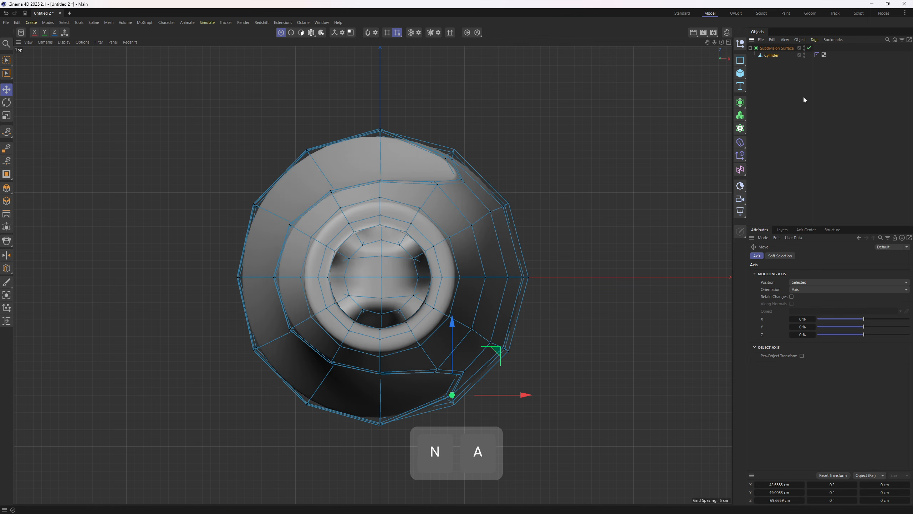
click(803, 97)
alt+right_drag(439, 151, 489, 171)
alt+middle_drag(480, 172, 398, 206)
alt+right_drag(398, 205, 358, 215)
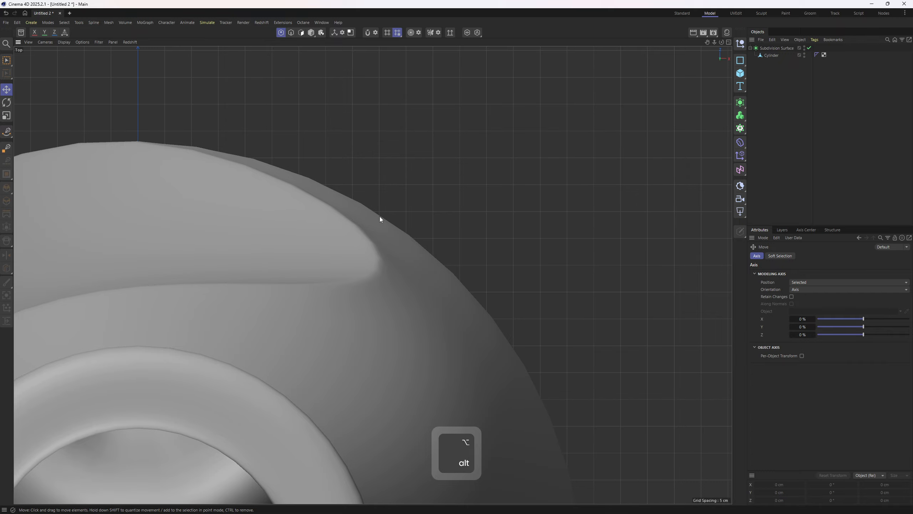
Brush-select the three-point cluster at the outermost side corner of the grip outline on the cylinder.
click(768, 55)
key(e)
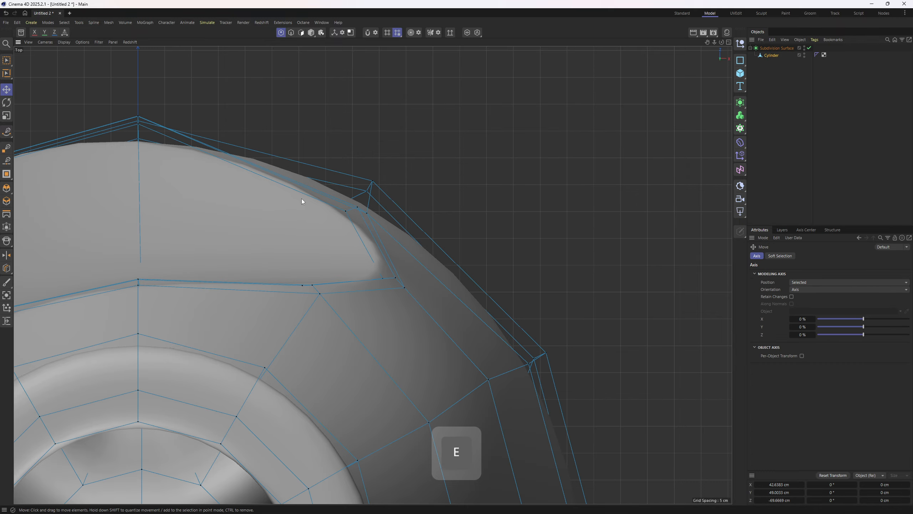
middle_click(301, 198)
middle_click(163, 162)
alt+drag(163, 161, 267, 184)
alt+right_drag(266, 184, 303, 214)
key(9)
middle_drag(302, 211, 312, 217)
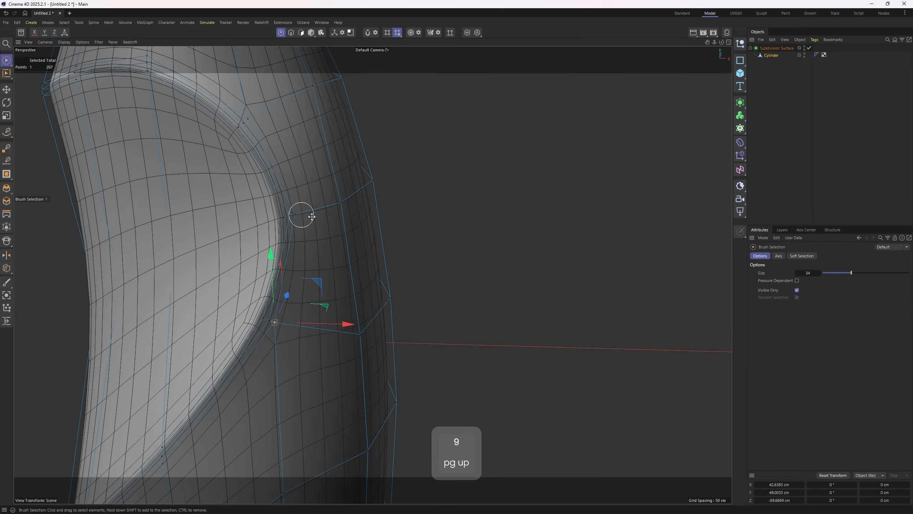
click(290, 217)
alt+middle_drag(288, 289, 279, 317)
alt+drag(279, 319, 252, 259)
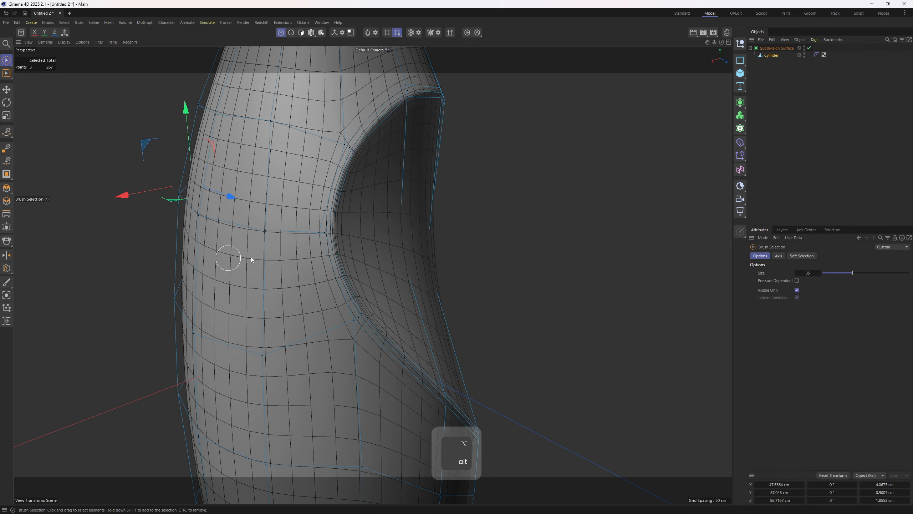
Scale the outermost grip-corner points slightly outward in the Top view, undoing the surplus adjustment.
key(t)
middle_click(328, 218)
alt+right_drag(535, 140, 551, 184)
drag(543, 194, 544, 194)
key(ctrl+z)
Brush-select the six points at the grip's lower side corners and scale them outward along Z to about 103%.
alt+middle_drag(281, 121, 312, 140)
key(space)
click(212, 199)
mouse_move(192, 170)
alt+mouse_down()
mouse_move(112, 170)
mouse_move(212, 143)
mouse_move(210, 171)
mouse_move(246, 179)
alt+mouse_up()
key(s)
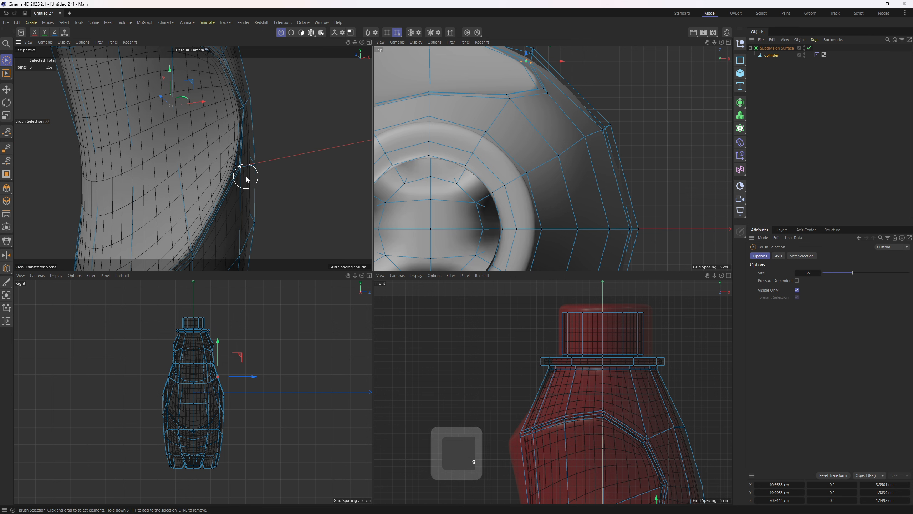
alt+middle_drag(528, 103, 531, 159)
key(t)
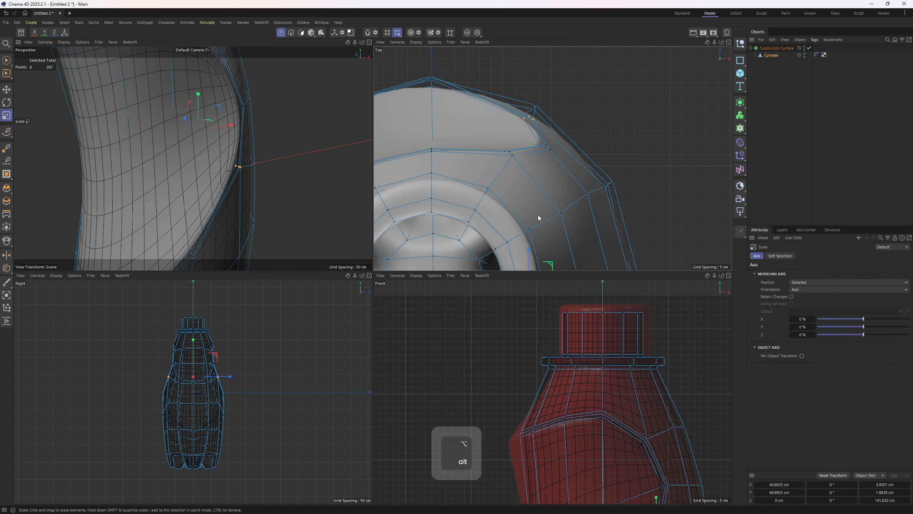
alt+middle_drag(528, 250, 526, 216)
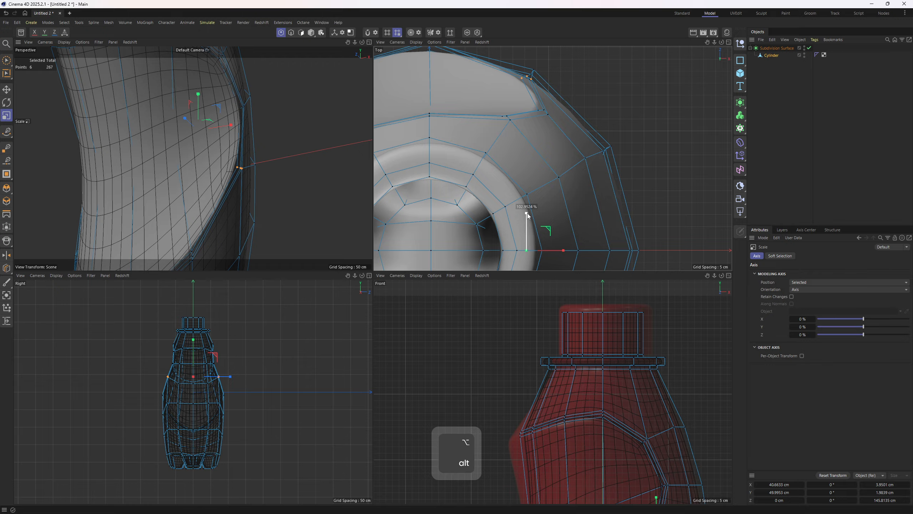
alt+right_drag(542, 98, 557, 132)
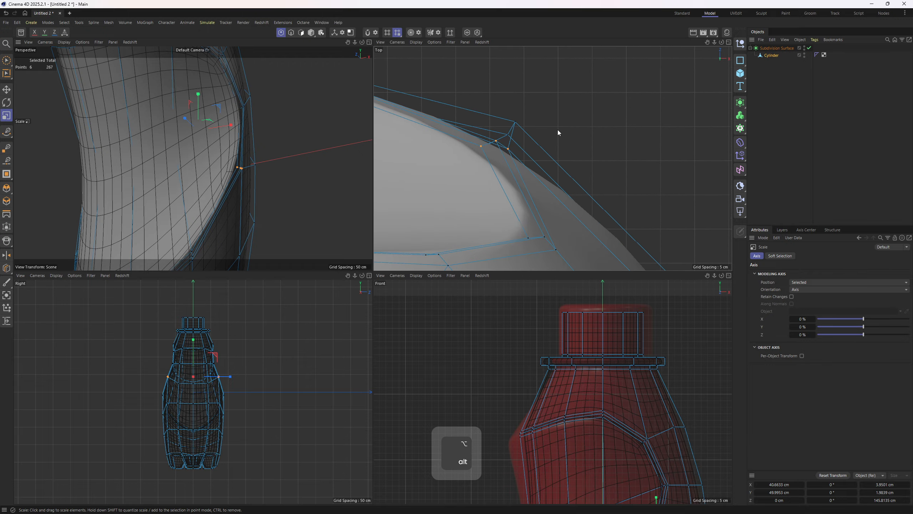
Brush-select the three-point clusters at the grip's upper side corners on both sides of the bottle.
middle_click(329, 166)
mouse_move(329, 166)
alt+mouse_down()
mouse_move(383, 193)
mouse_move(381, 249)
mouse_move(373, 246)
mouse_move(374, 196)
alt+mouse_up()
key(space)
click(366, 200)
alt+middle_drag(360, 202, 499, 178)
alt+right_drag(498, 179, 345, 196)
alt+drag(346, 196, 415, 210)
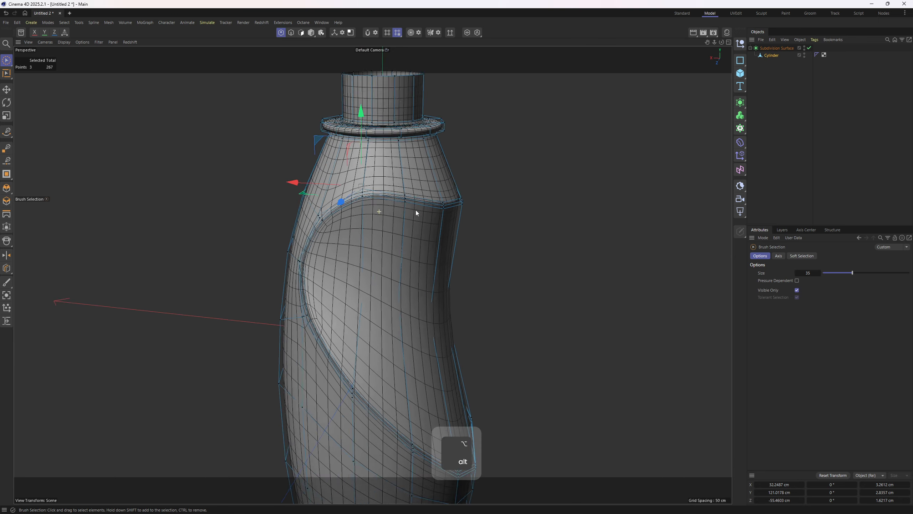
mouse_move(415, 210)
alt+right_down()
mouse_move(463, 203)
mouse_move(423, 187)
alt+right_up()
middle_click(454, 222)
middle_click(475, 207)
key(space)
Scale the selected upper corner points inward along Z to a span of about 109.7 cm.
alt+middle_drag(423, 187, 455, 94)
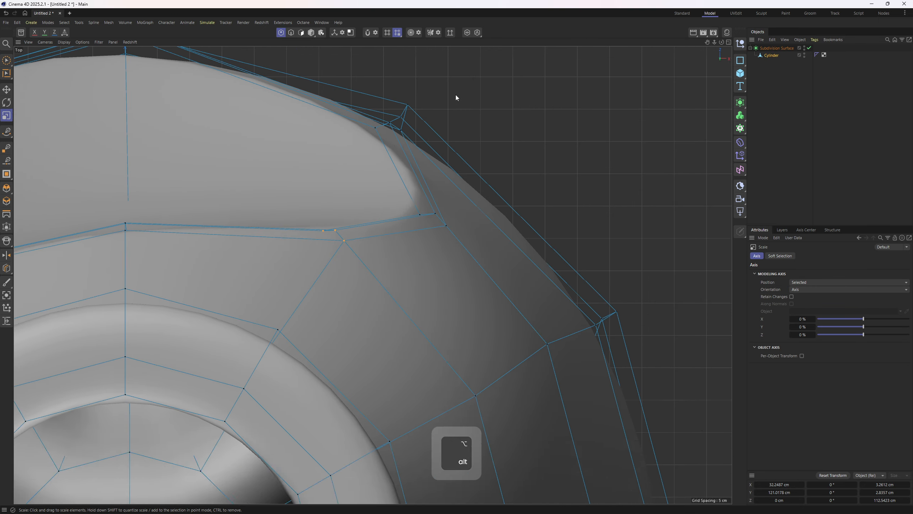
alt+right_drag(455, 94, 397, 210)
drag(407, 218, 408, 221)
drag(408, 221, 408, 221)
alt+middle_drag(447, 125, 424, 173)
scroll(424, 173, up, 5)
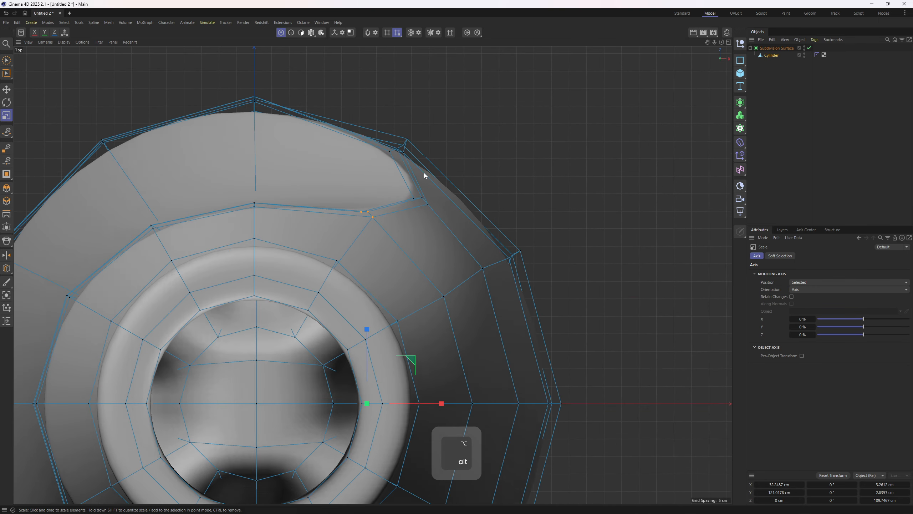
Select the outermost point of the grip's lower side corner with Move active and check its cage with subdivision disabled.
click(395, 146)
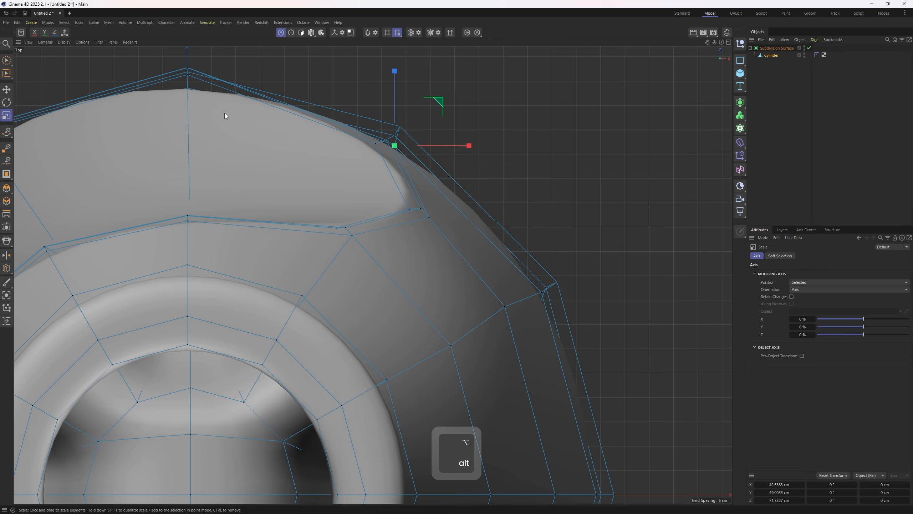
alt+middle_drag(224, 113, 263, 162)
middle_click(223, 143)
scroll(185, 174, up, 3)
mouse_move(186, 174)
alt+mouse_down()
mouse_move(193, 180)
mouse_move(180, 187)
alt+mouse_up()
key(e)
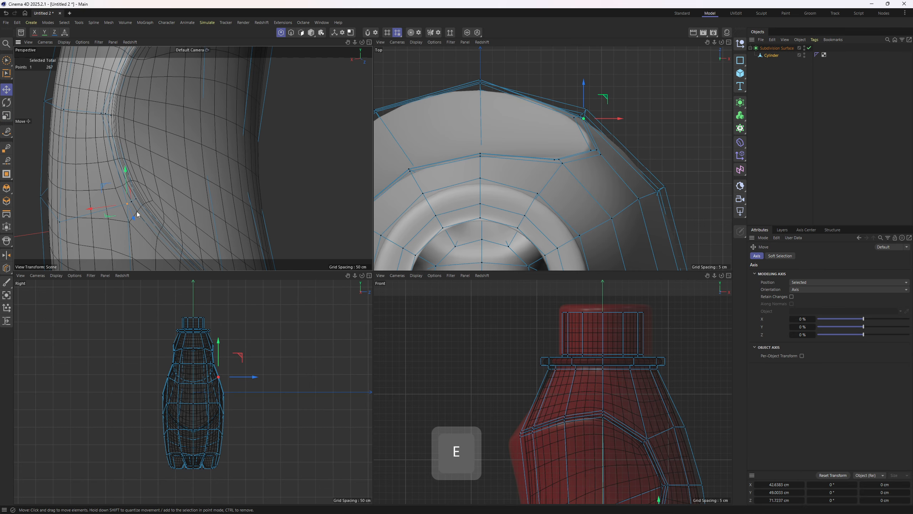
key(q)
scroll(571, 143, up, 8)
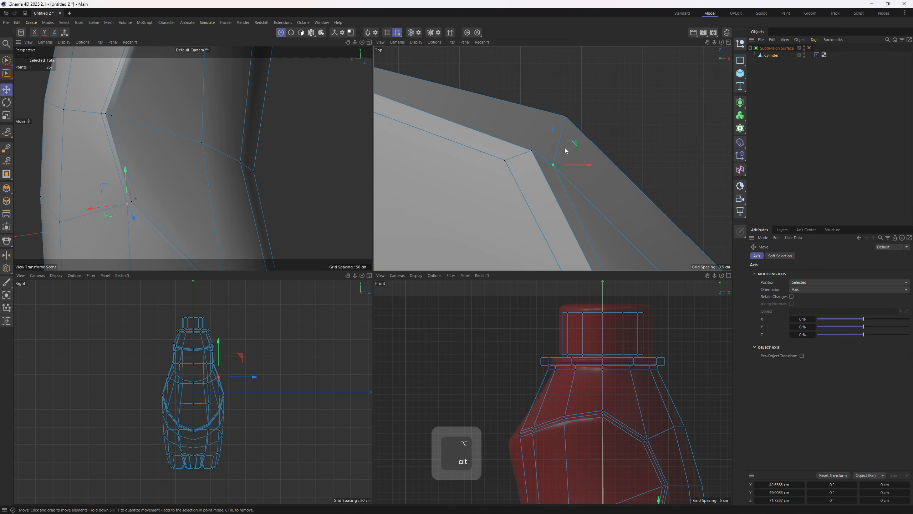
scroll(565, 151, up, 3)
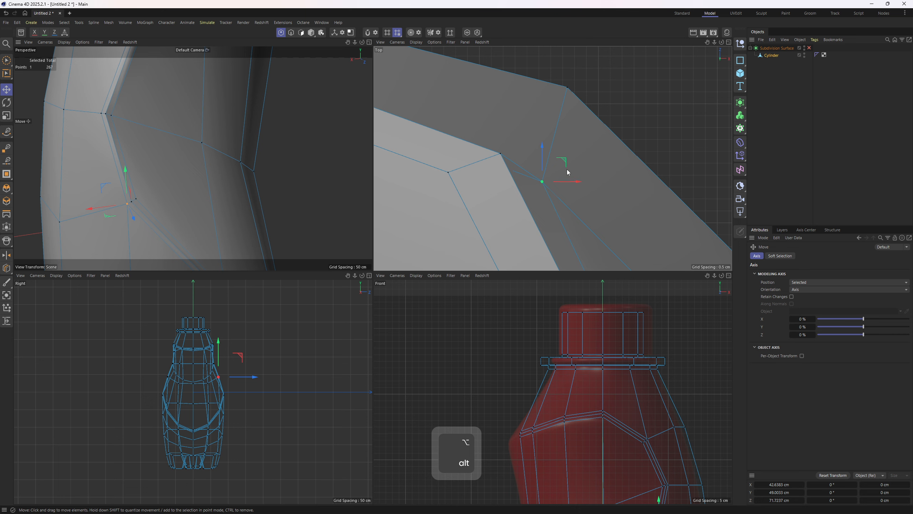
Set the modeling axis orientation to Normal and move the selected corner point outward in the Top view to about X 43.5, Z 74.5 cm.
key(q)
key(2)
key(1)
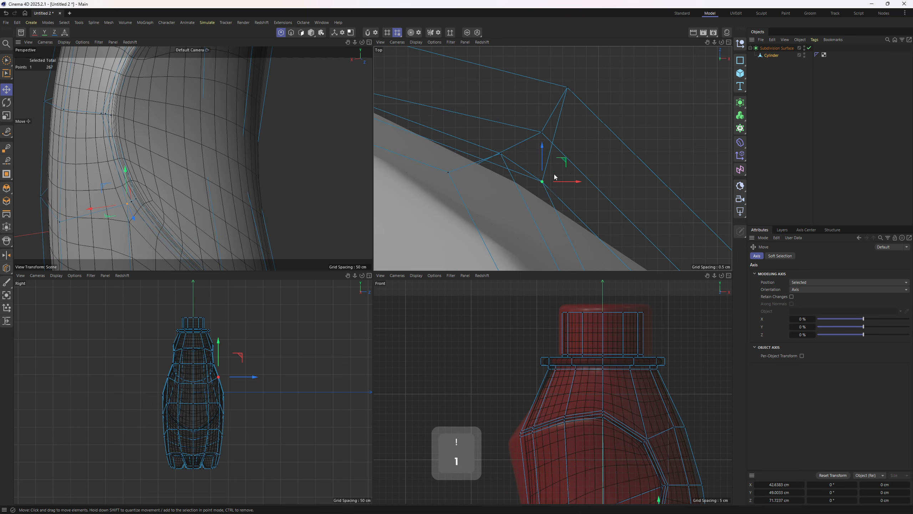
right_click(575, 182)
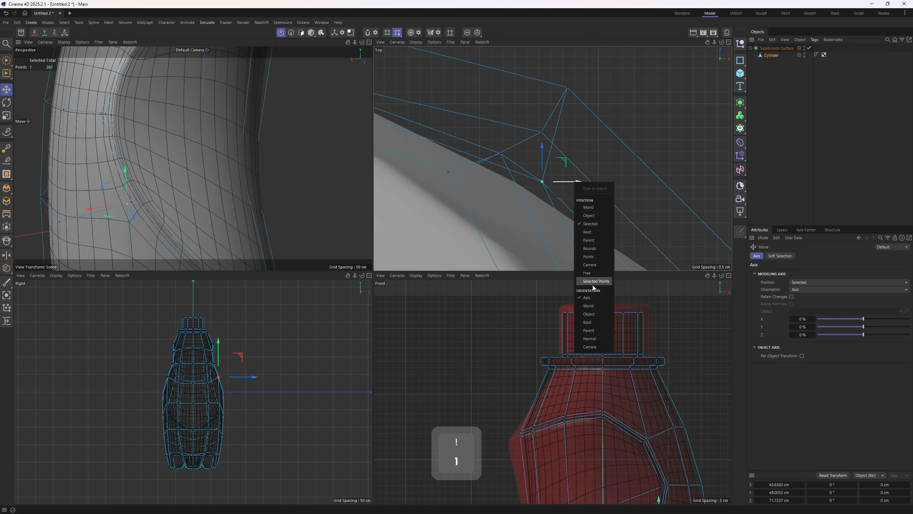
click(590, 338)
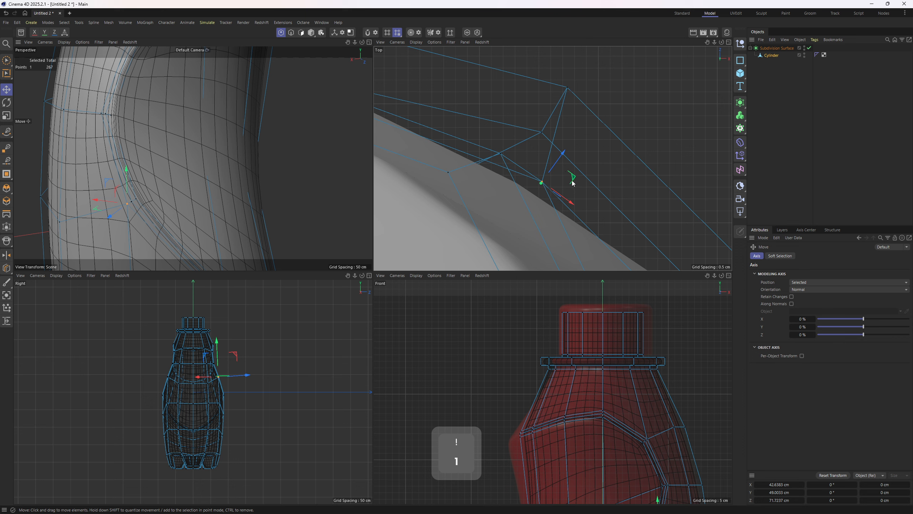
drag(573, 183, 594, 116)
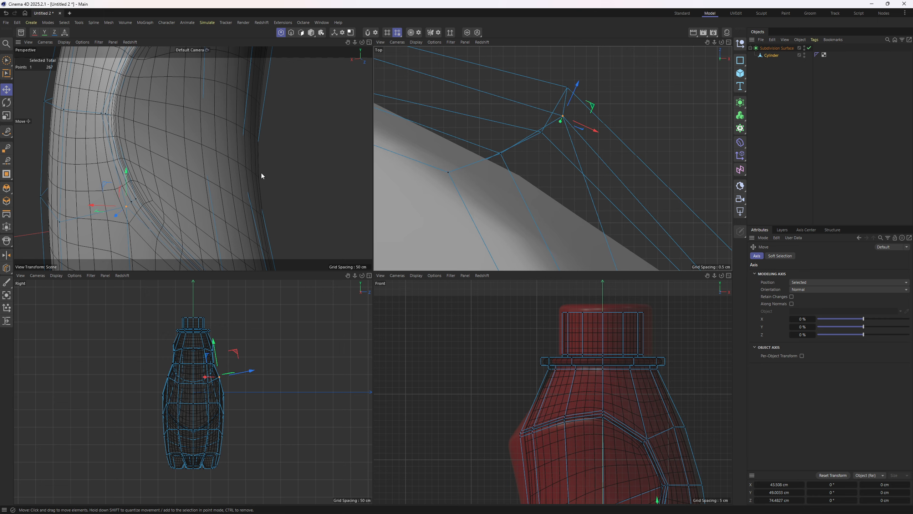
Examine the adjusted grip corner with and without subdivision, from several perspective angles and in the Front view.
middle_click(261, 175)
alt+drag(261, 175, 385, 245)
key(n)
key(q)
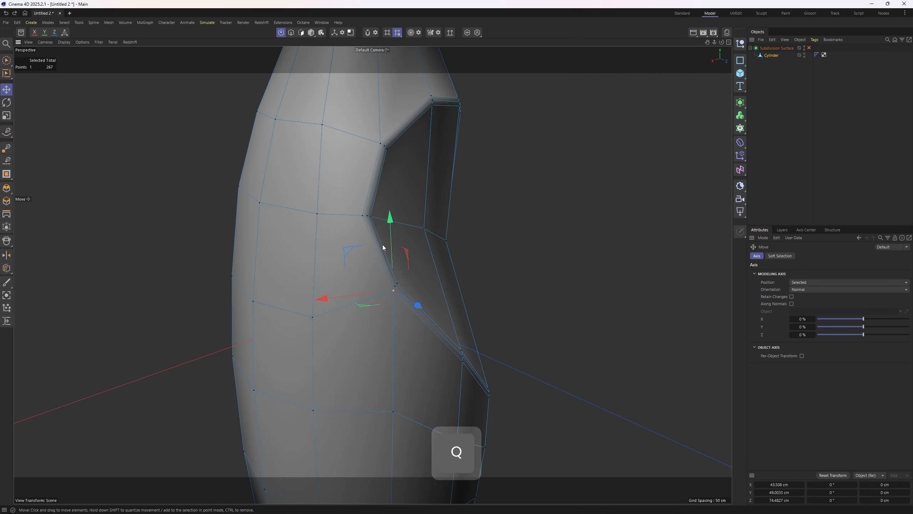
key(q)
click(809, 126)
alt+drag(629, 187, 518, 215)
click(414, 237)
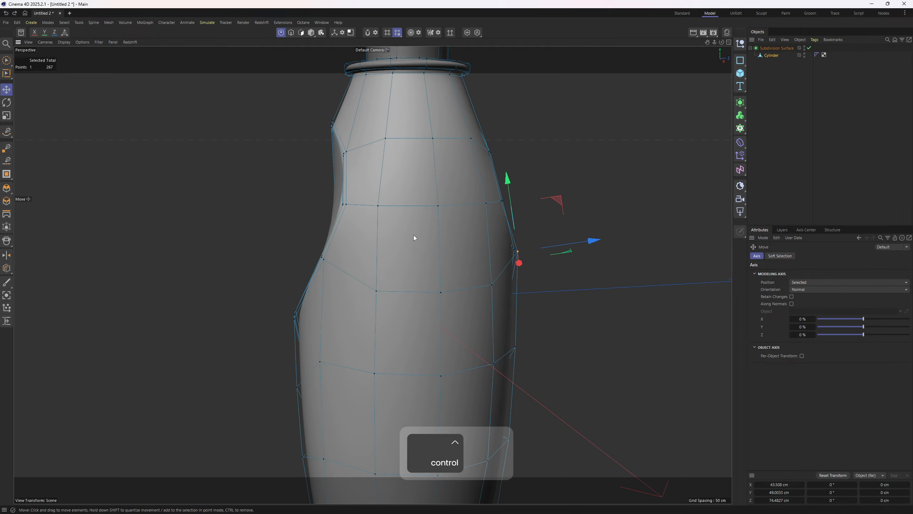
alt+drag(414, 237, 395, 280)
middle_click(395, 280)
middle_click(521, 349)
alt+drag(522, 350, 493, 317)
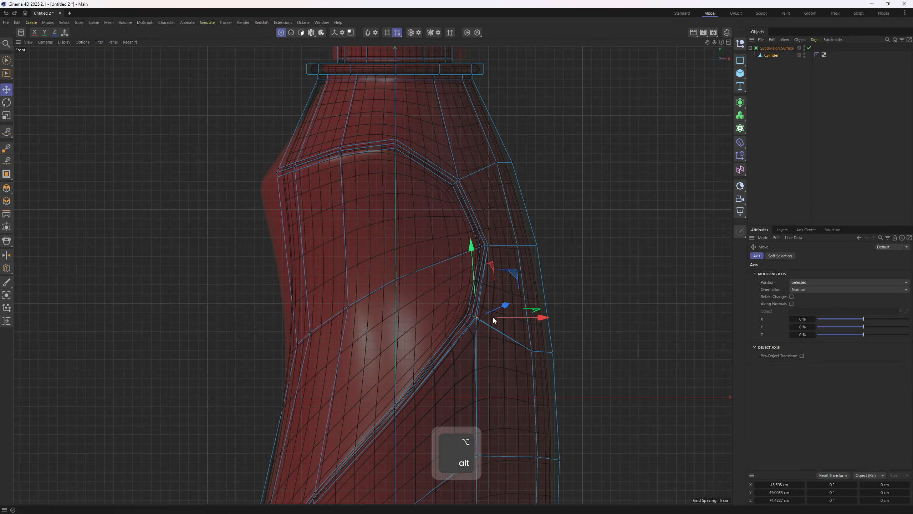
Rectangle-select the 18 points of the grip's upper, middle and lower side-corner clusters on both sides of the bottle.
key(space)
middle_click(400, 280)
middle_click(400, 280)
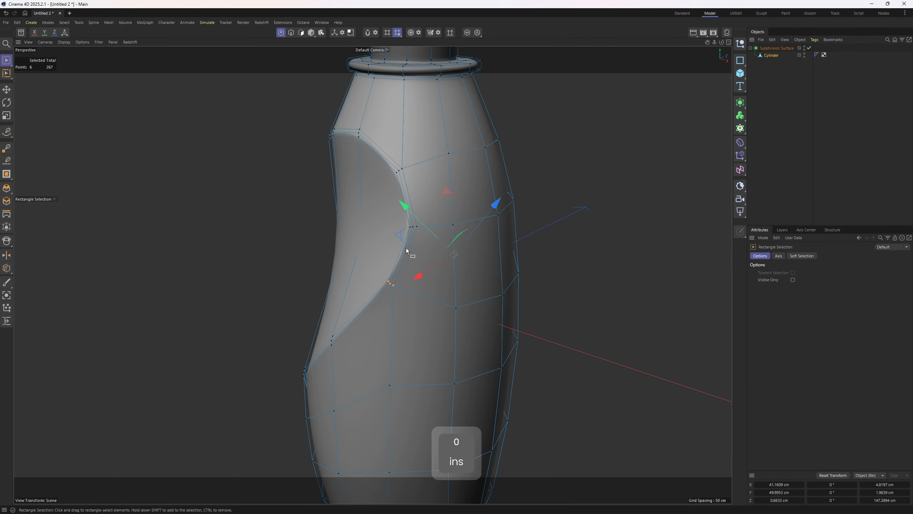
middle_click(374, 239)
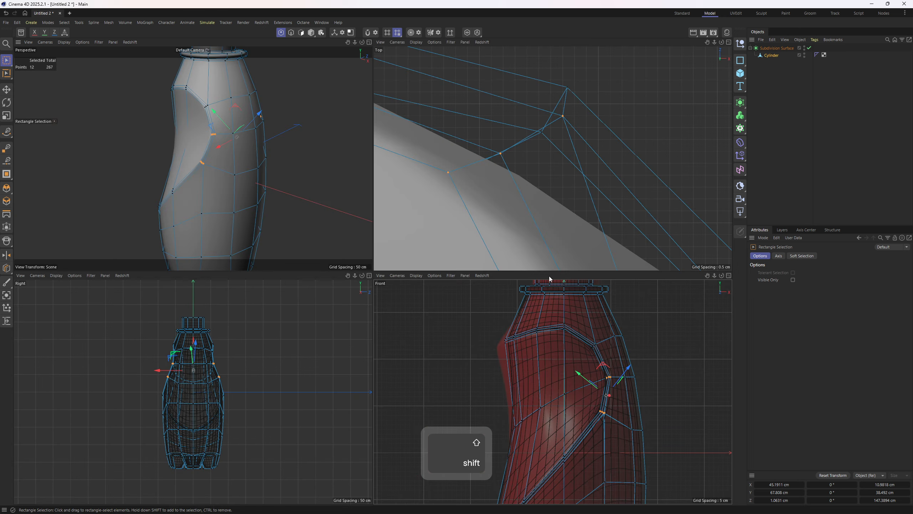
middle_click(489, 324)
middle_click(478, 214)
middle_click(345, 205)
Scale the selected side-corner points inward across the bottle to a Z span of about 143.1 cm.
alt+drag(346, 208, 302, 212)
key(t)
key(ctrl+z)
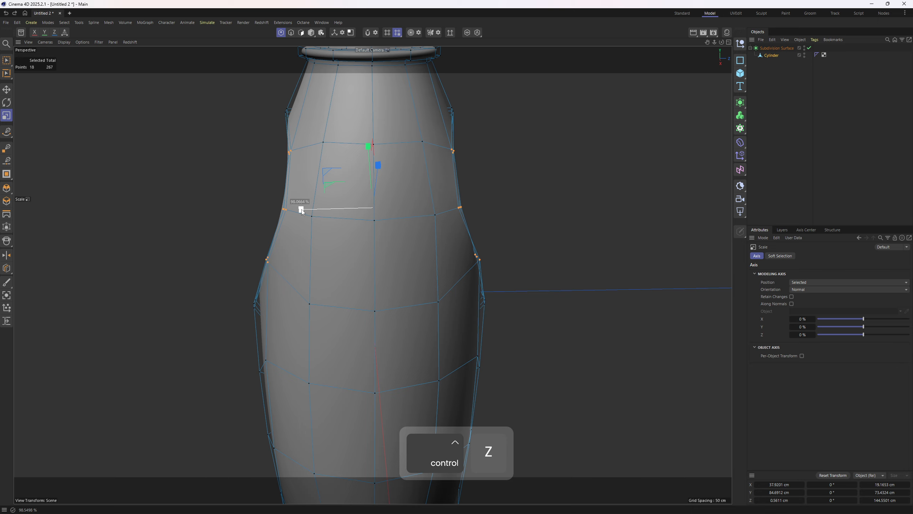
alt+drag(487, 211, 513, 189)
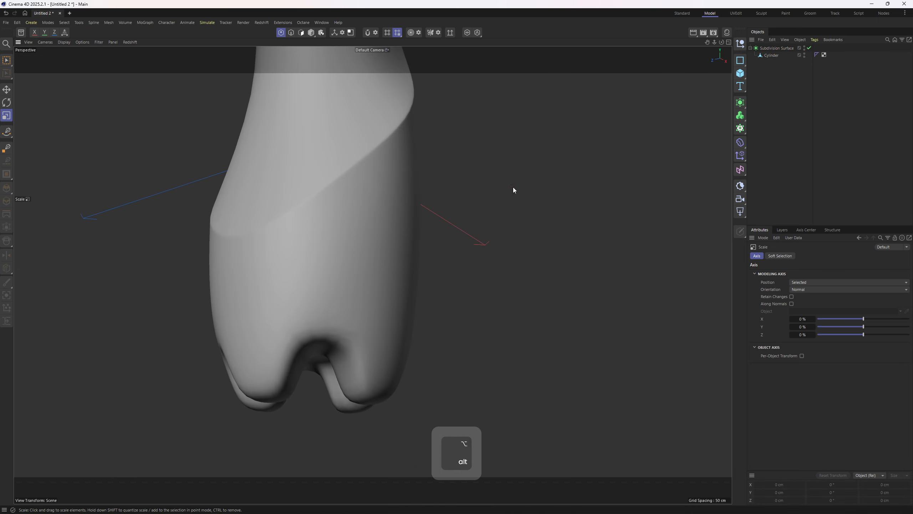
click(777, 48)
click(830, 134)
alt+drag(496, 230, 678, 144)
click(428, 284)
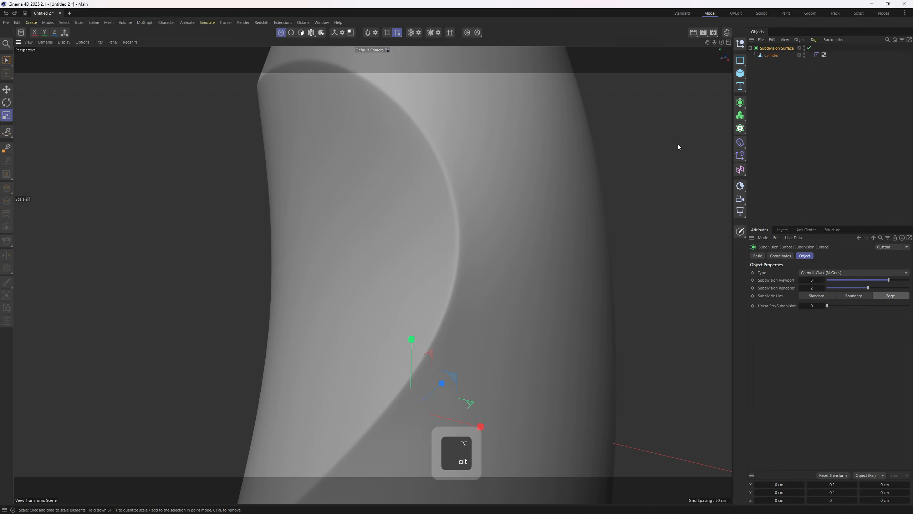
Reselect the cylinder in edge mode and examine the grip's outline loop with and without subdivision.
click(769, 55)
key(Return)
alt+drag(515, 225, 469, 255)
key(q)
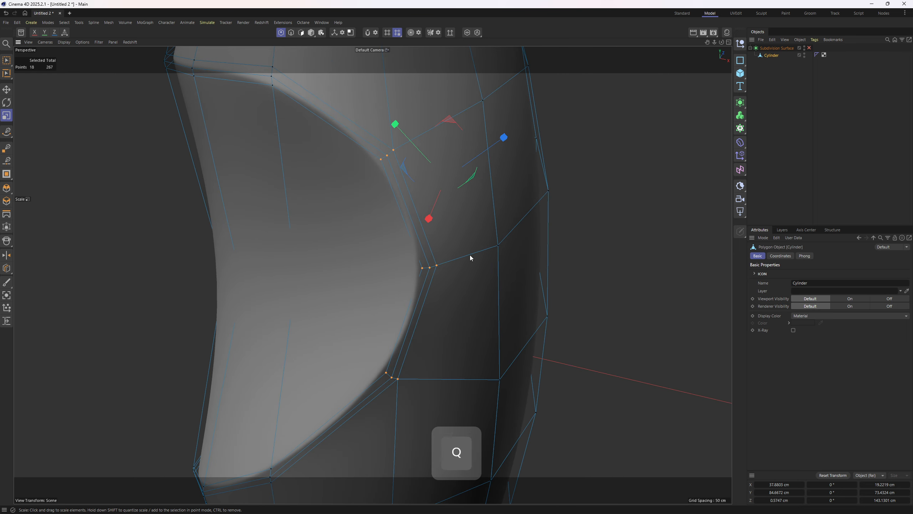
key(2)
key(e)
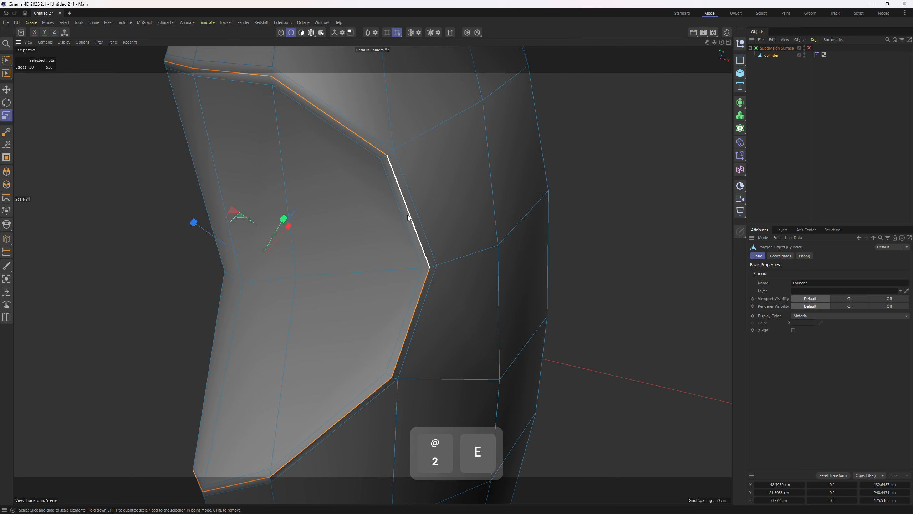
scroll(407, 215, up, 2)
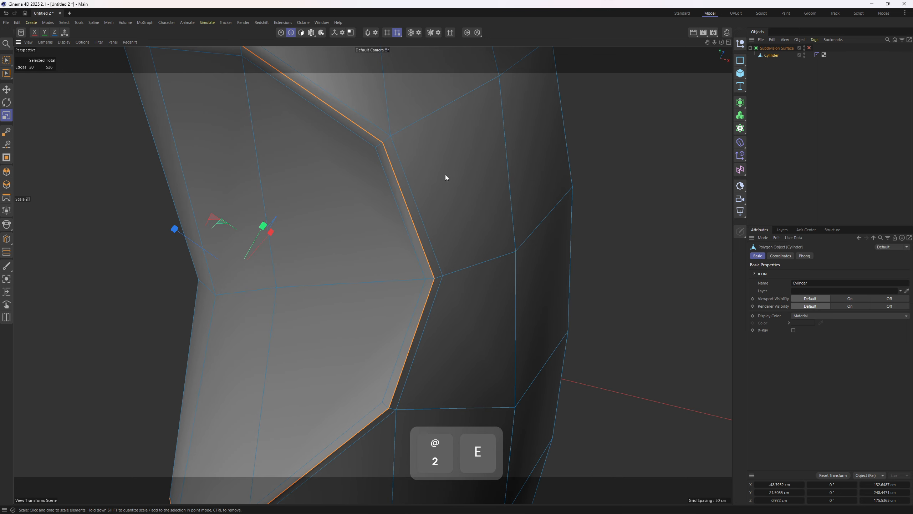
key(q)
click(782, 137)
alt+drag(625, 155, 426, 190)
key(ctrl+z)
key(ctrl+z)
key(ctrl+z)
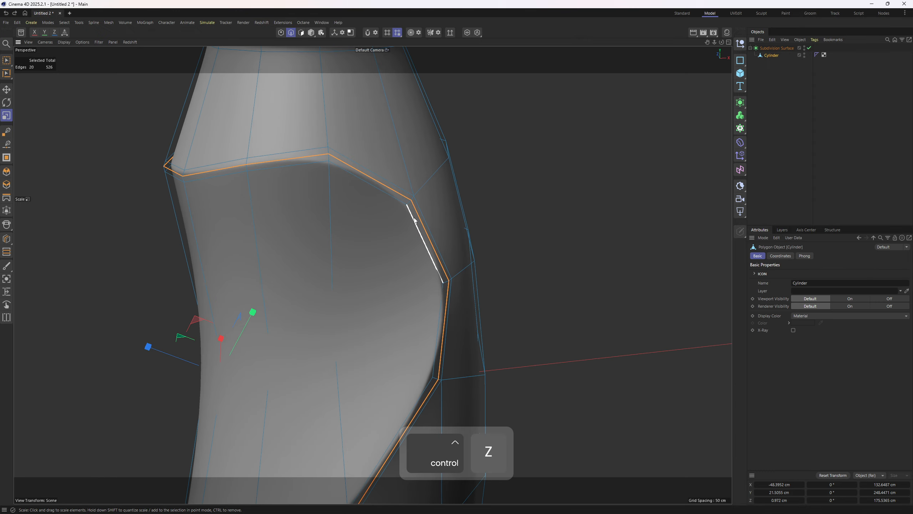
Loop-select the inner support edge loop of the grip recess and Edge Slide it by about -2.07 cm.
key(u)
key(l)
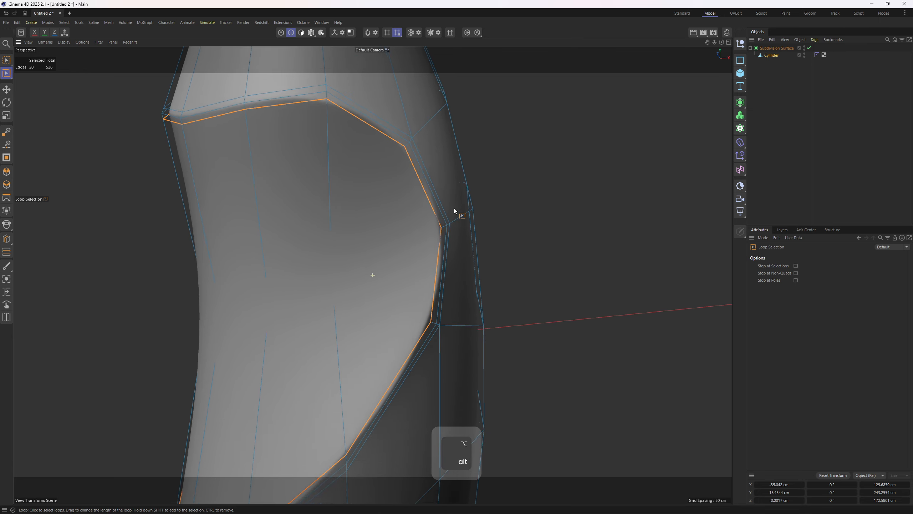
key(q)
alt+drag(371, 264, 429, 243)
key(m)
key(o)
key(q)
click(664, 163)
alt+drag(664, 164, 447, 215)
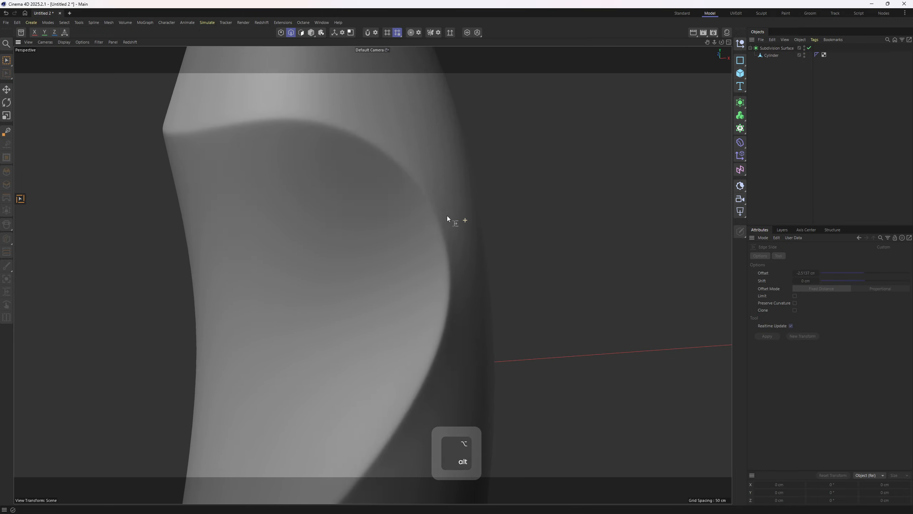
With World axis orientation, move the outer point of one lower grip corner to about X 46.8, Z -71.2 cm.
alt+drag(566, 223, 324, 360)
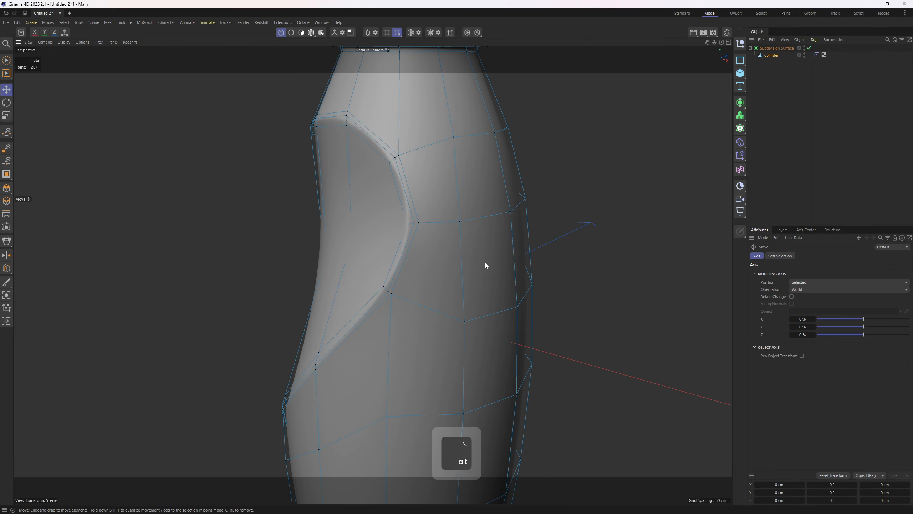
scroll(441, 261, up, 3)
click(367, 273)
key(ctrl+z)
drag(393, 301, 377, 333)
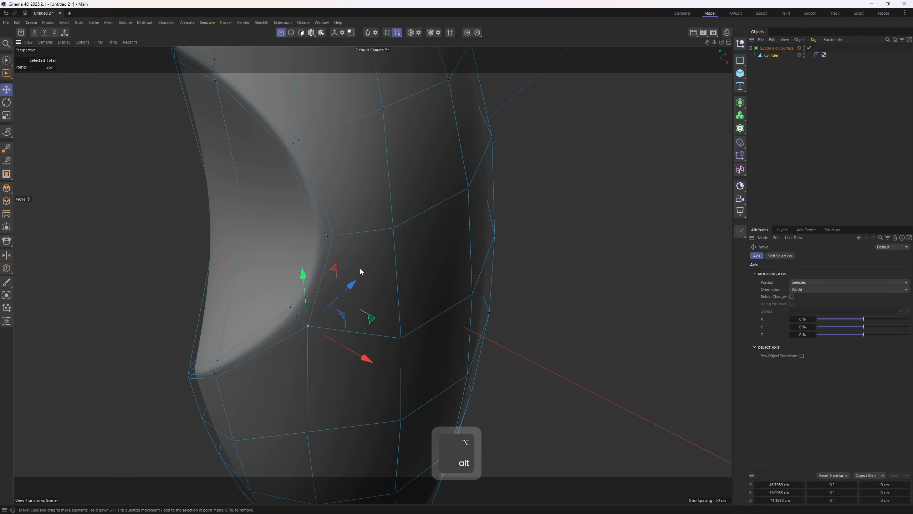
alt+drag(361, 269, 300, 249)
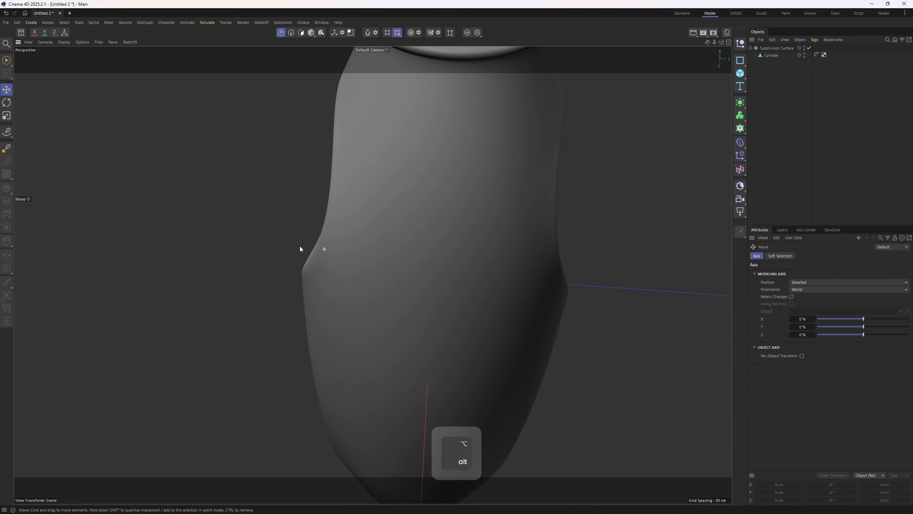
key(ctrl+z)
Move the matching outer corner point on the opposite side of the grip to about X 45.3, Z 73.3 cm.
alt+drag(374, 251, 335, 255)
click(544, 319)
alt+drag(565, 326, 512, 295)
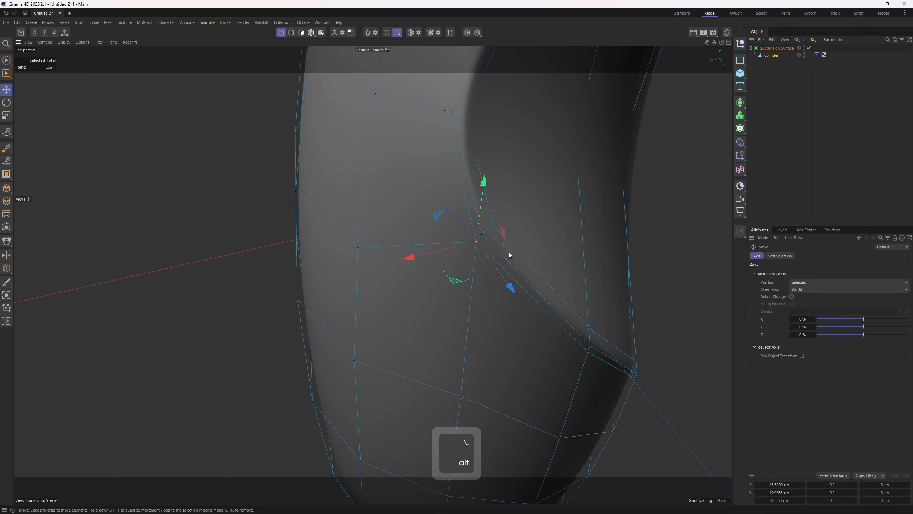
mouse_move(428, 249)
alt+mouse_down()
mouse_move(494, 252)
mouse_move(437, 256)
alt+mouse_up()
drag(507, 282, 511, 286)
alt+drag(440, 311, 489, 307)
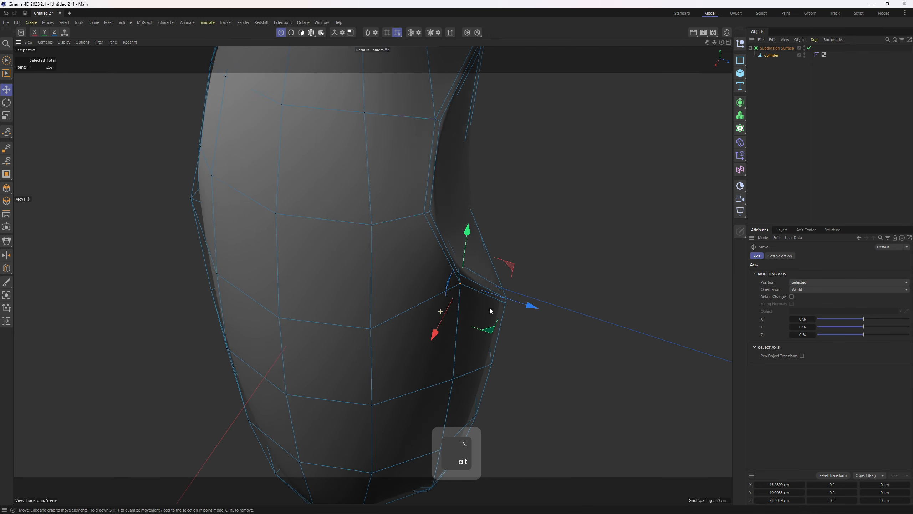
alt+right_drag(489, 307, 458, 280)
alt+drag(459, 281, 445, 241)
Examine the polygon flow around the grip's side corners and the smoothed bottle surface from several angles.
key(3)
key(e)
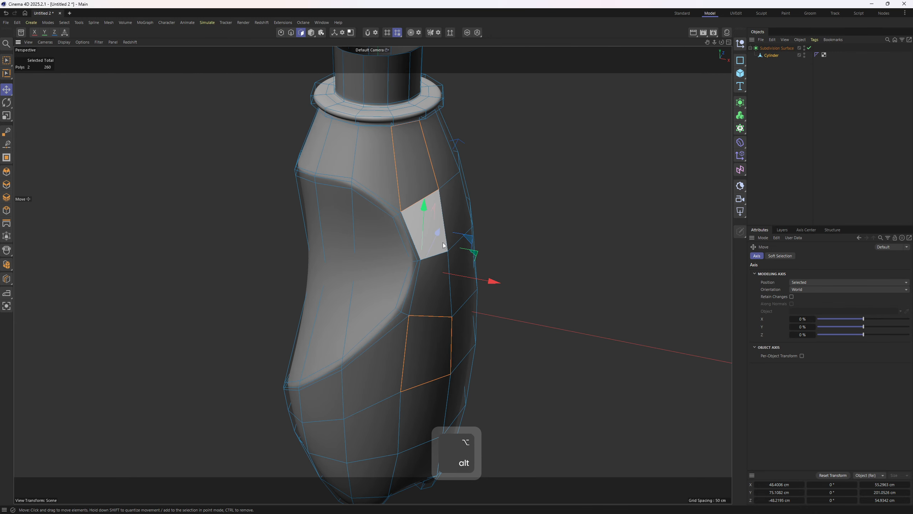
key(2)
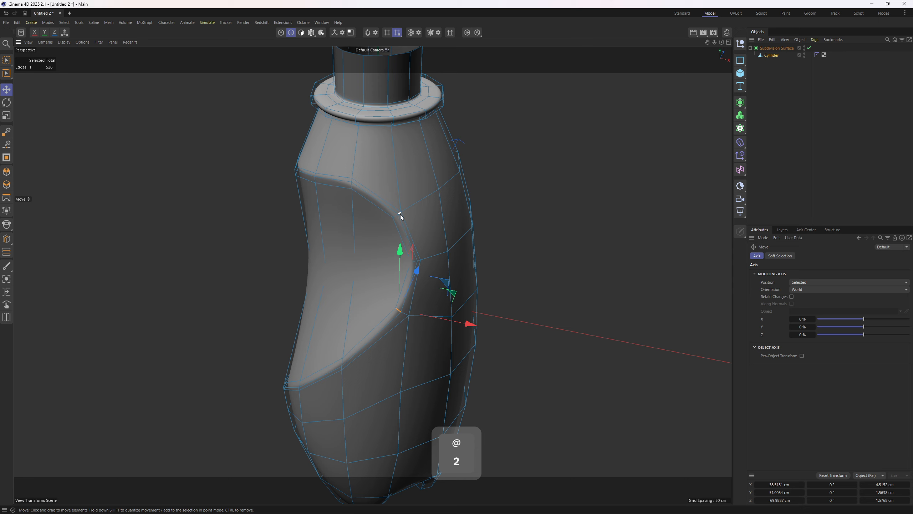
key(3)
key(e)
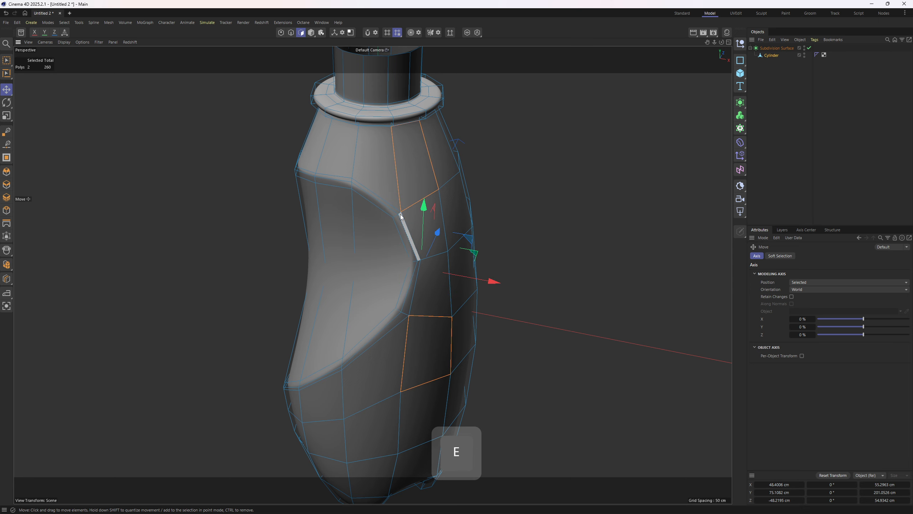
click(411, 163)
alt+drag(438, 227, 420, 205)
alt+drag(412, 206, 404, 251)
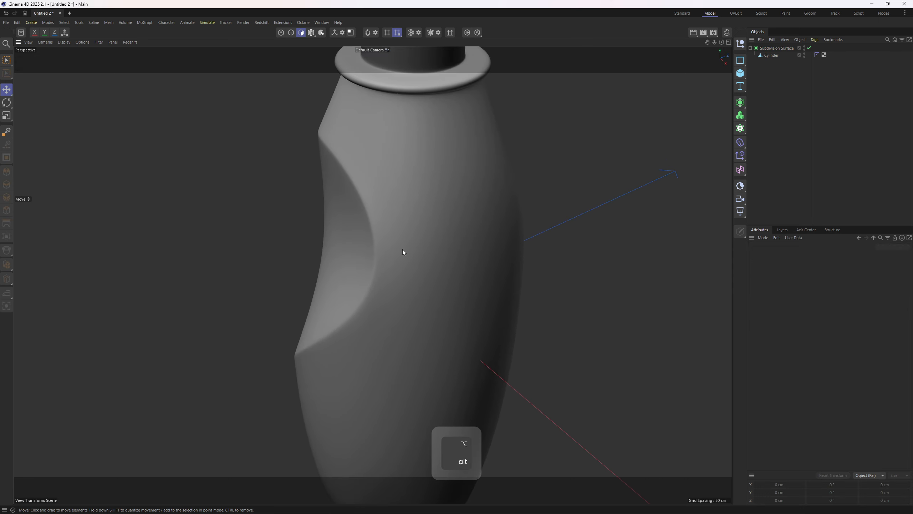
alt+drag(383, 220, 425, 264)
alt+middle_drag(425, 264, 398, 255)
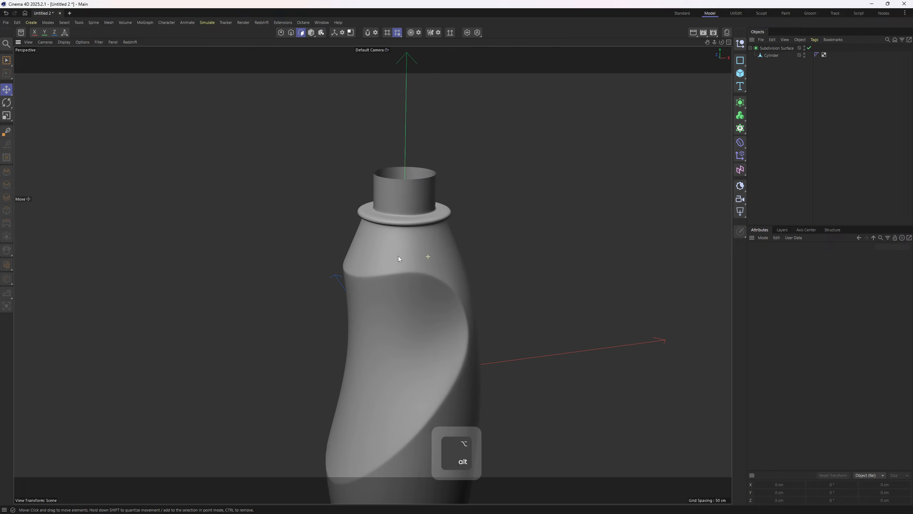
alt+right_drag(398, 255, 475, 202)
With subdivision off, loop-select the upright neck polygons and split them into a separate object, keeping the originals in the source mesh.
key(ctrl+z)
key(q)
key(4)
scroll(393, 190, up, 3)
key(u)
key(l)
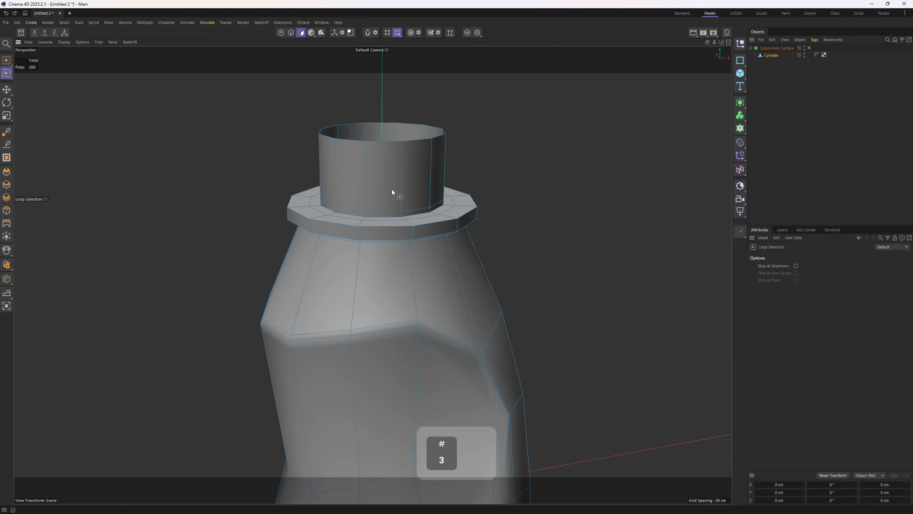
key(3)
click(396, 180)
right_click(580, 234)
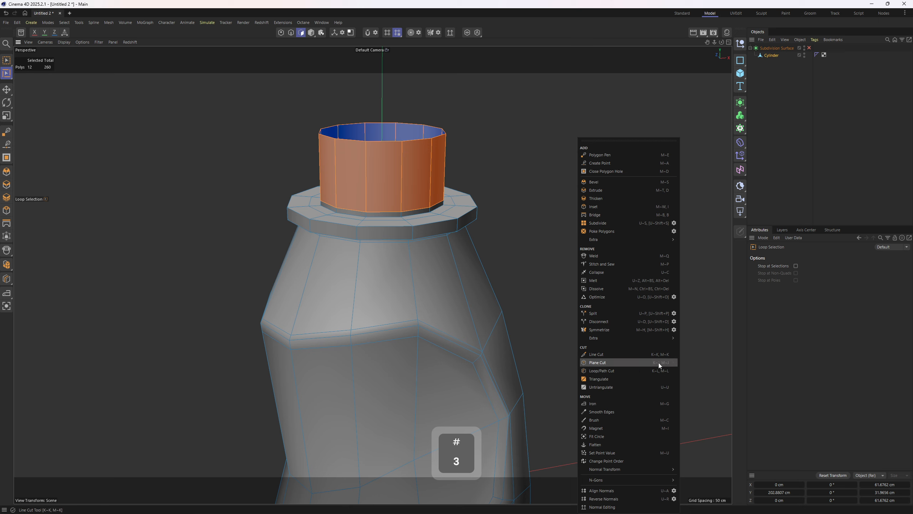
click(674, 313)
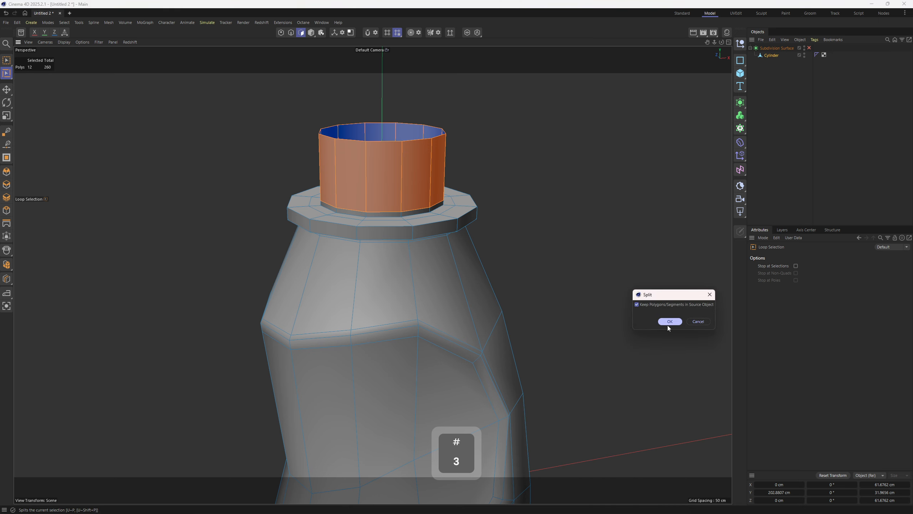
click(668, 325)
key(2)
key(e)
scroll(423, 211, up, 1)
double_click(420, 210)
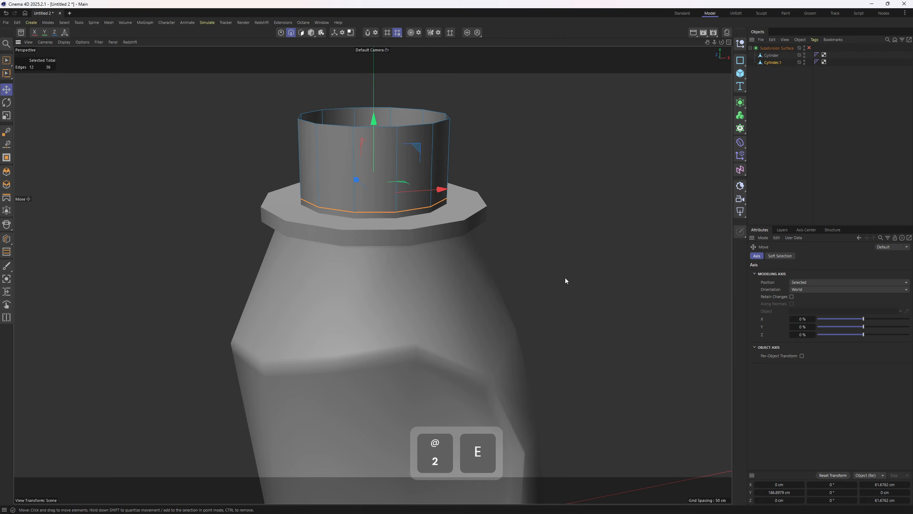
Select all polygons of the split-off neck ring and Normal Move them outward until the ring is about 73.5 cm wide.
middle_click(568, 280)
alt+middle_drag(575, 318, 573, 374)
key(3)
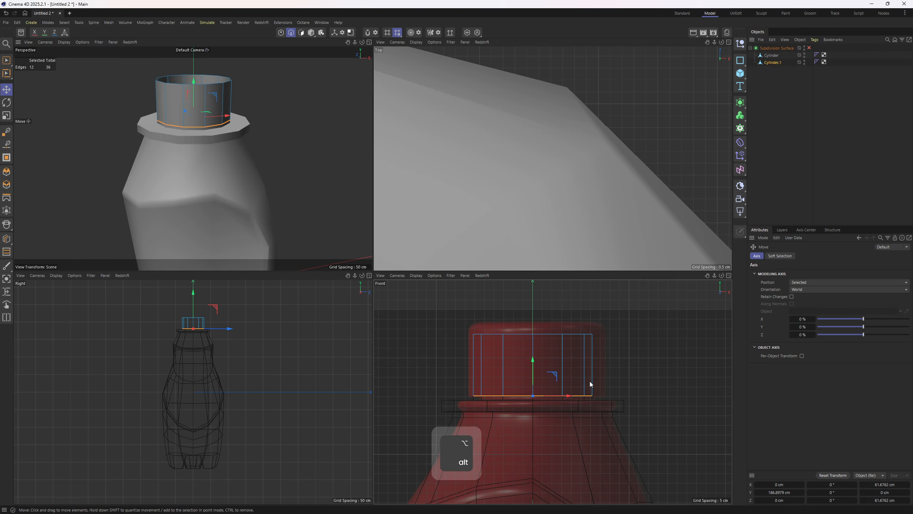
key(ctrl+a)
middle_click(221, 137)
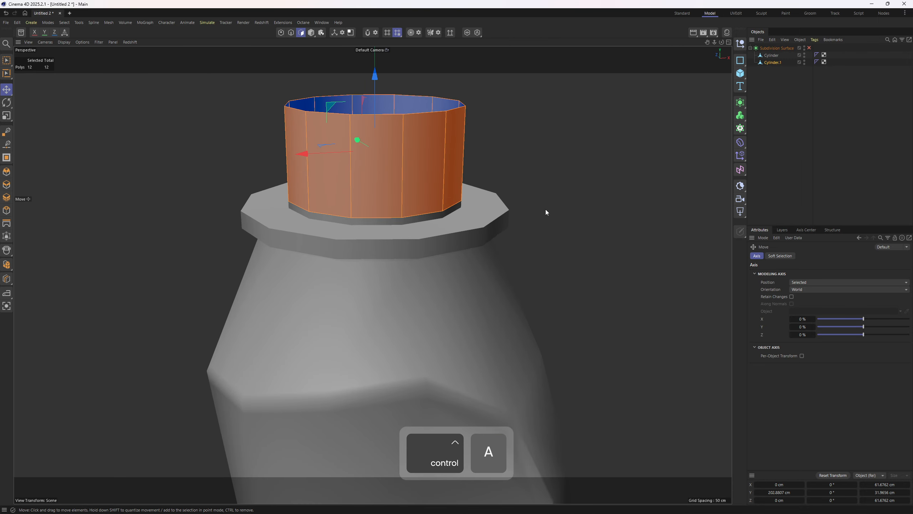
right_click(546, 210)
click(665, 475)
drag(578, 353, 622, 352)
key(ctrl+z)
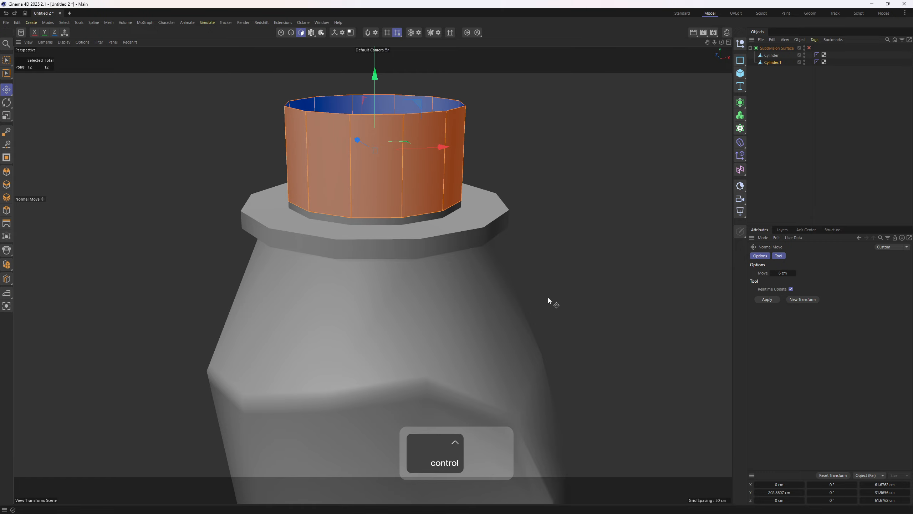
drag(548, 297, 580, 297)
middle_click(572, 333)
middle_click(572, 335)
alt+middle_drag(459, 291, 485, 338)
drag(485, 339, 494, 338)
Loop-select the ring's top edge and raise it to about Y 224.6 cm, following the reference cap.
key(2)
key(e)
double_click(343, 215)
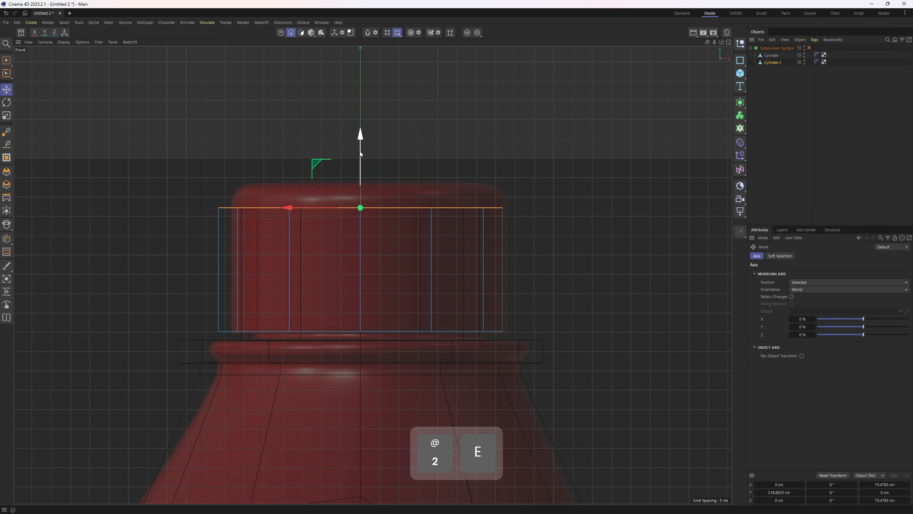
drag(359, 152, 359, 128)
Extrude the top edge loop inward by scaling it down to about 56 cm in diameter.
middle_click(354, 134)
middle_click(272, 169)
alt+drag(271, 169, 296, 298)
alt+middle_drag(339, 273, 327, 291)
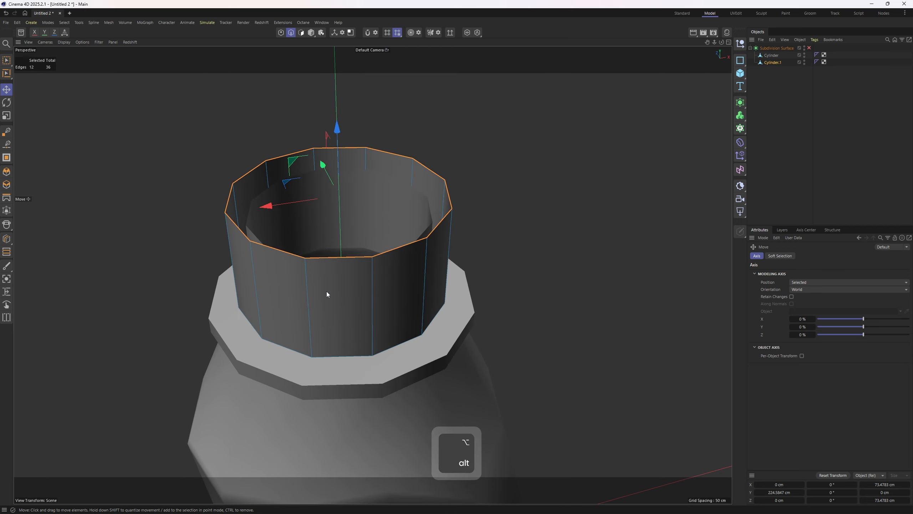
key(t)
ctrl+drag(594, 307, 521, 310)
Close the lid's top opening with a Patch-type Close Polygon Hole and adjust the patch rotation to align its grid with the axes.
right_click(541, 186)
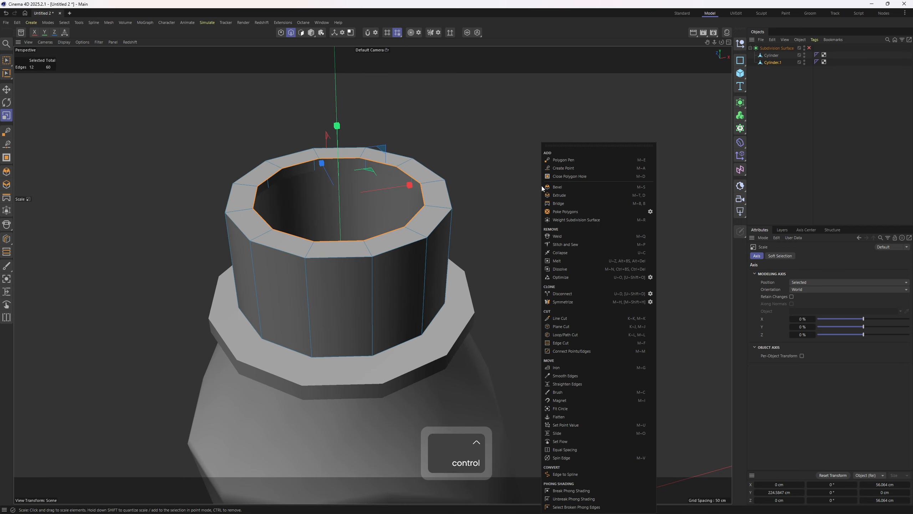
click(569, 176)
click(427, 166)
alt+drag(427, 167, 515, 115)
middle_click(641, 241)
alt+right_drag(549, 142, 477, 157)
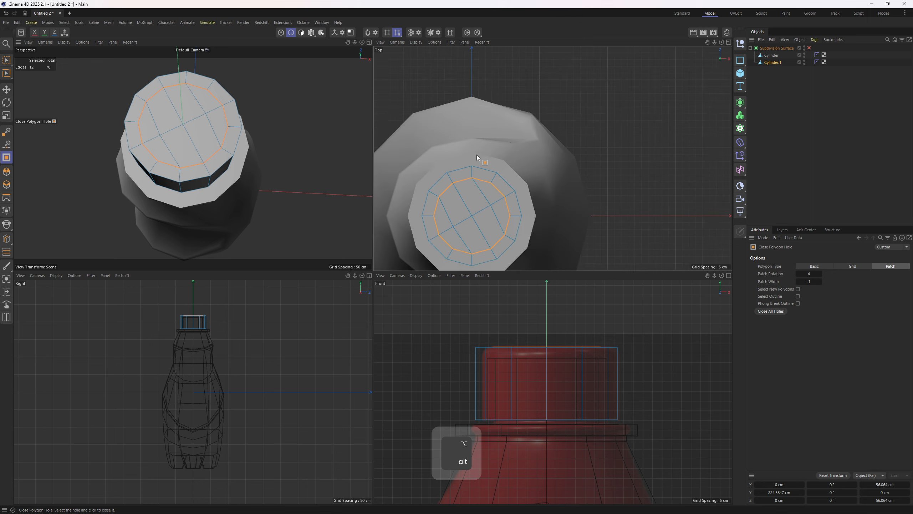
alt+middle_drag(477, 157, 497, 158)
click(820, 274)
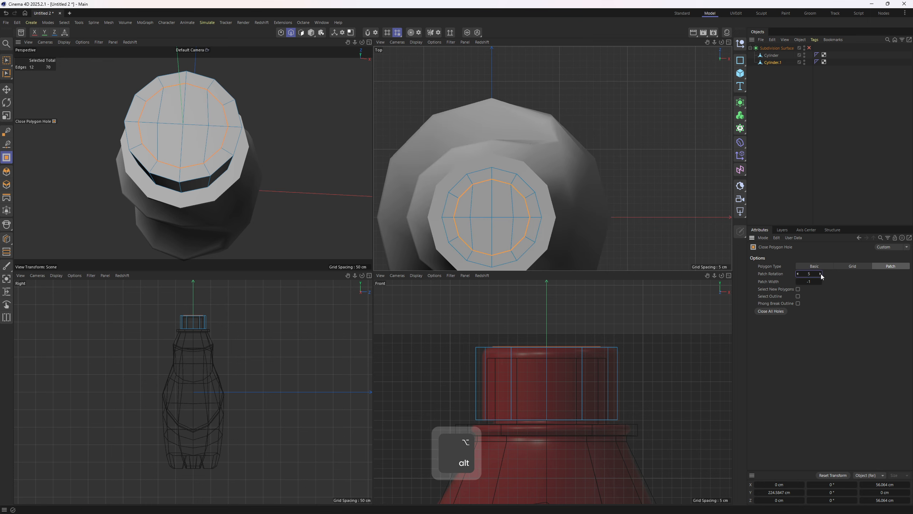
Extrude all the lid's polygons inward with Create Caps enabled and an offset of about -4.97 cm.
middle_click(355, 201)
alt+right_drag(356, 205, 377, 241)
alt+drag(376, 241, 405, 194)
key(2)
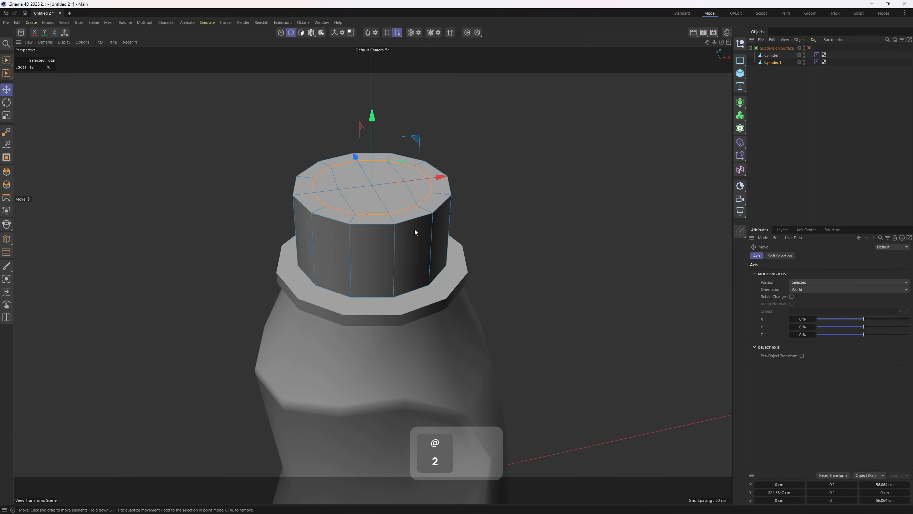
key(3)
key(ctrl+a)
scroll(469, 181, up, 3)
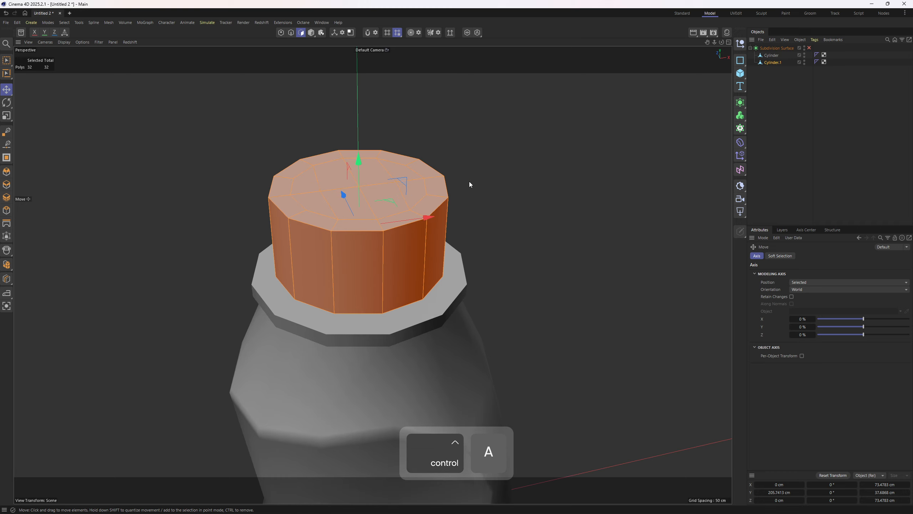
right_click(536, 201)
click(584, 191)
middle_click(577, 248)
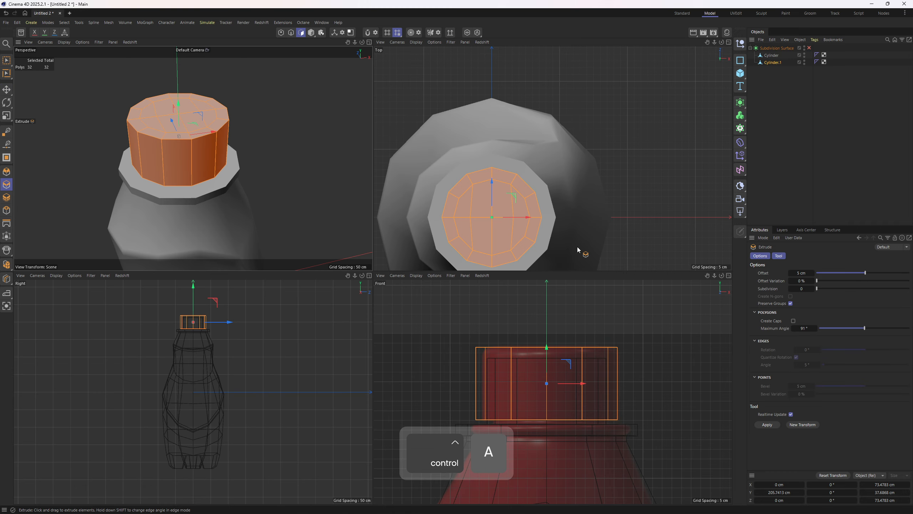
middle_click(290, 171)
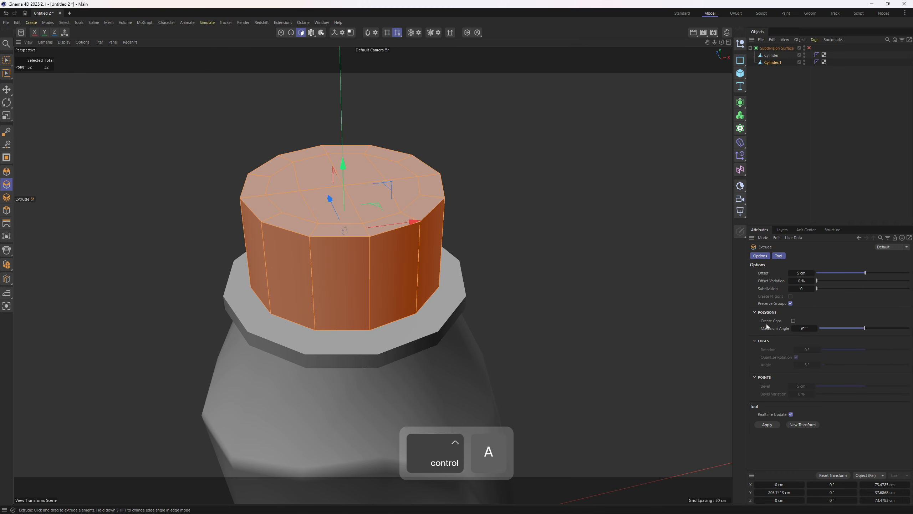
drag(598, 248, 575, 248)
middle_click(600, 251)
middle_click(641, 322)
key(ctrl+z)
drag(641, 322, 623, 321)
middle_click(623, 321)
middle_click(325, 159)
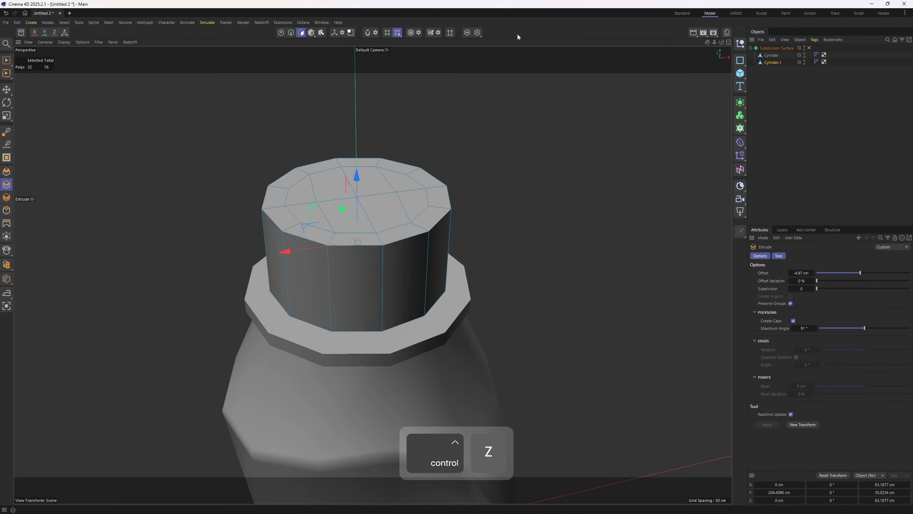
Isolate the lid with Viewport Solo and inspect its hollow interior from below.
click(467, 32)
alt+drag(449, 150, 316, 230)
key(e)
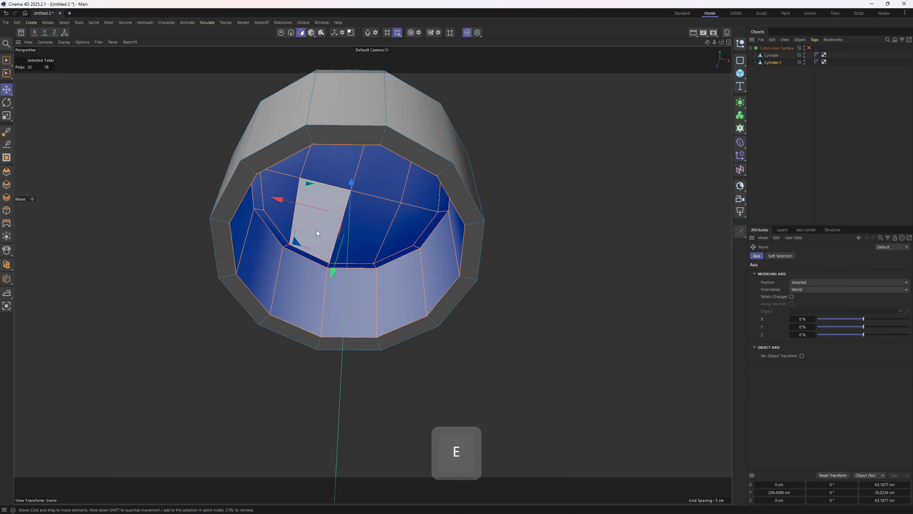
Loop-select the lid's outer top edge and bevel it in Chamfer mode with an offset of about 2.38 cm.
key(2)
double_click(299, 260)
drag(359, 152, 421, 249)
middle_click(420, 248)
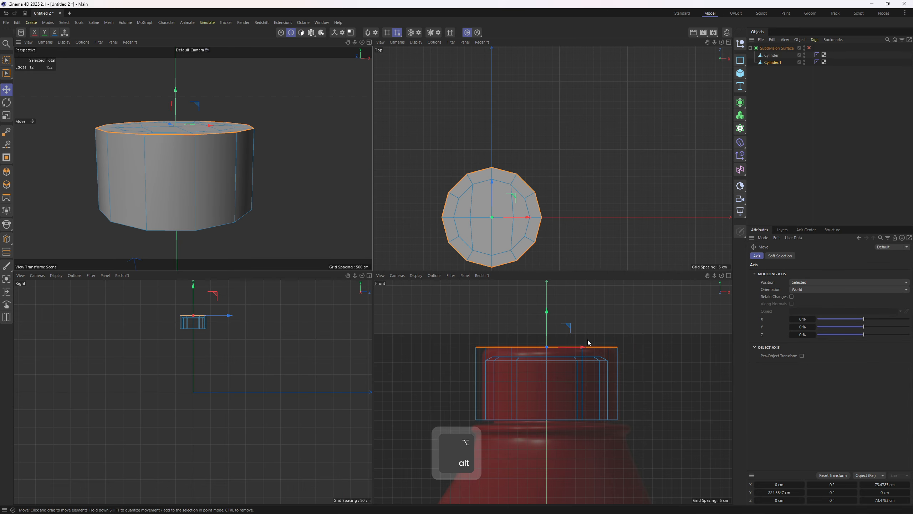
alt+right_drag(586, 356, 593, 353)
alt+middle_drag(593, 353, 663, 332)
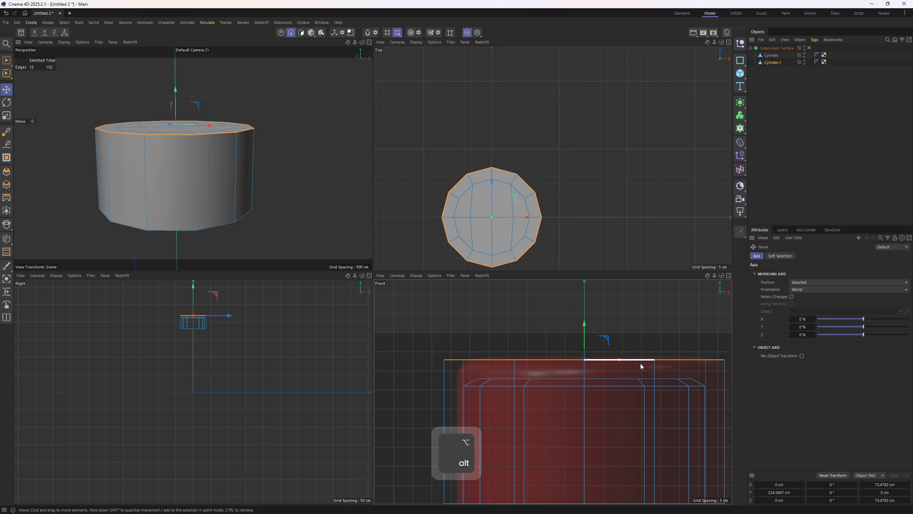
middle_click(298, 167)
alt+drag(297, 169, 466, 220)
key(m)
key(s)
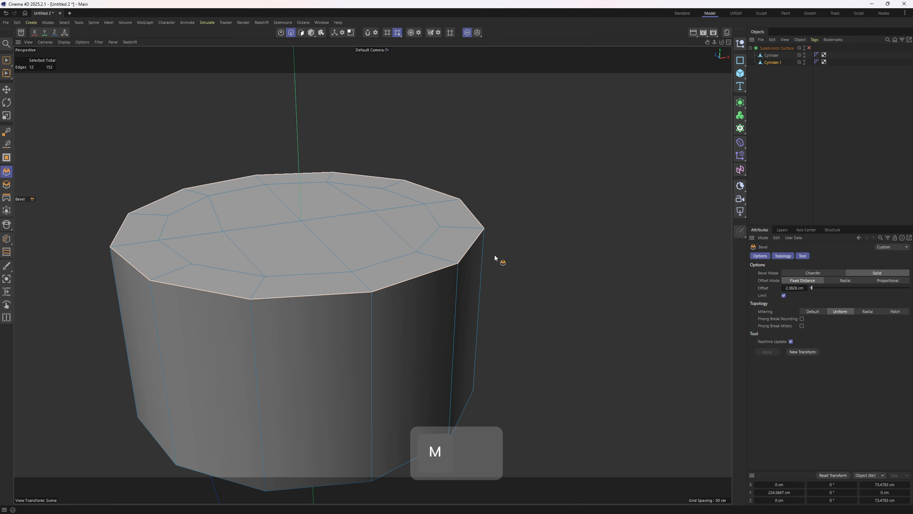
click(819, 273)
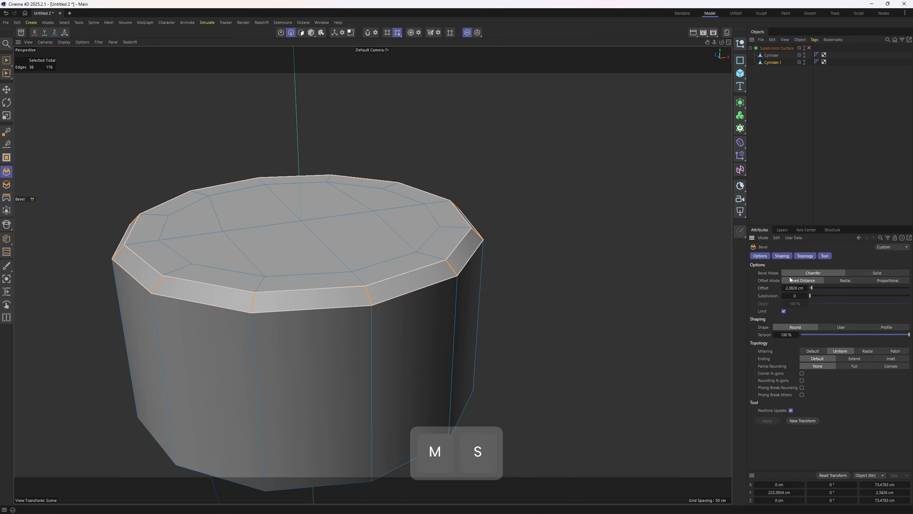
Add a loop cut around the lid's outer wall just below the chamfered top edge.
alt+drag(654, 282, 481, 265)
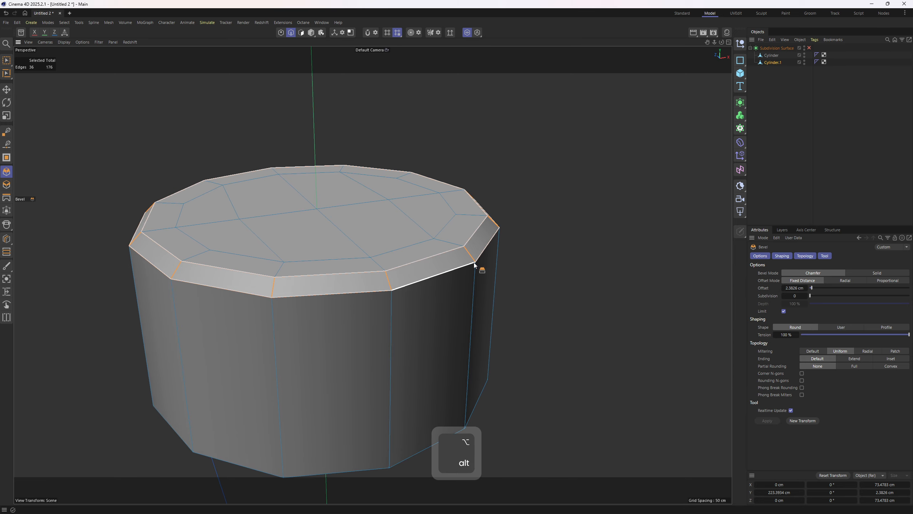
key(k)
key(l)
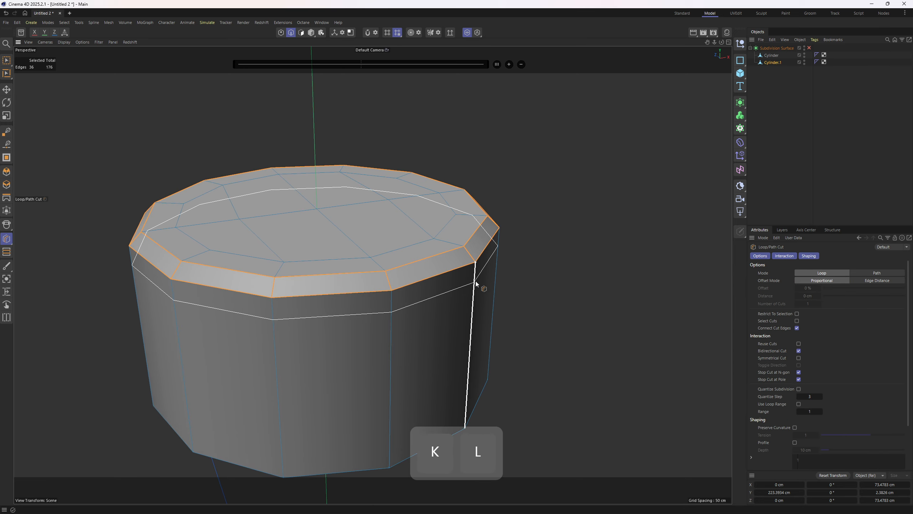
click(475, 280)
key(2)
key(e)
click(448, 290)
key(3)
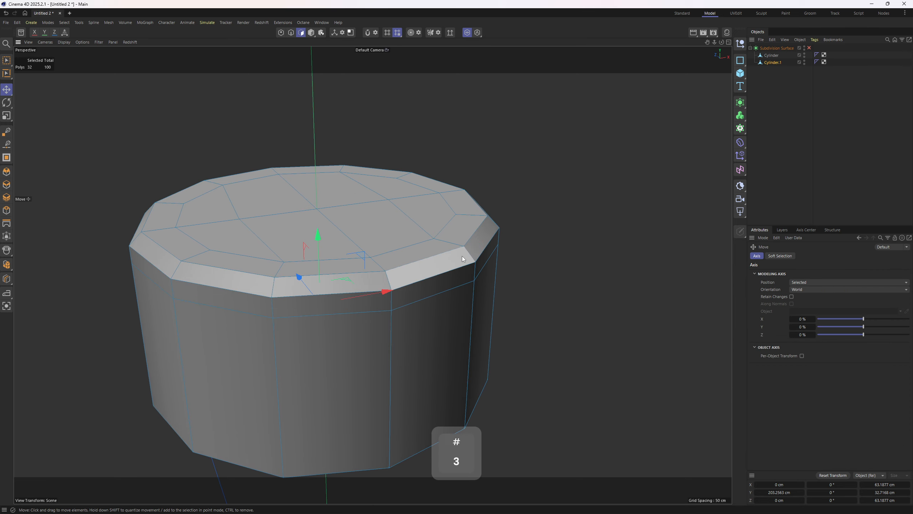
click(462, 256)
shift+click(465, 273)
Add a loop cut around the lid's top face, between the chamfer and the inner patch ring.
alt+drag(480, 287, 432, 311)
key(2)
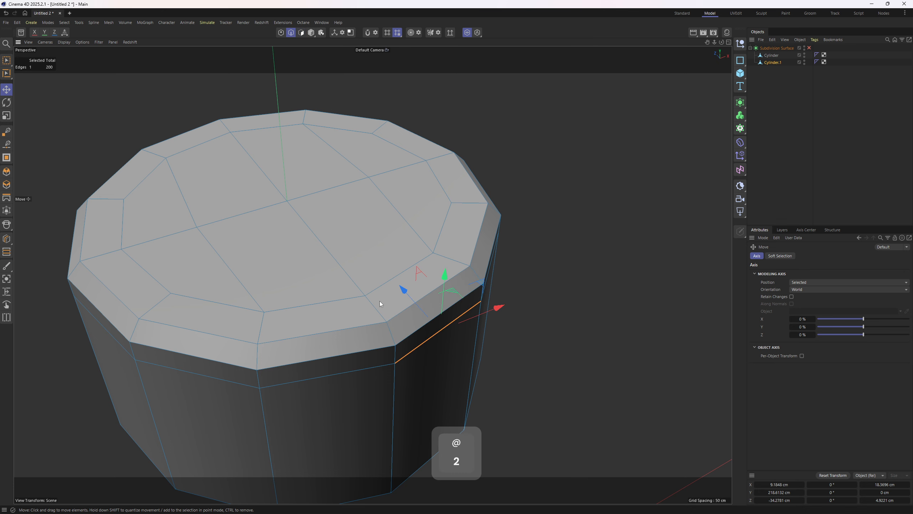
key(k)
key(l)
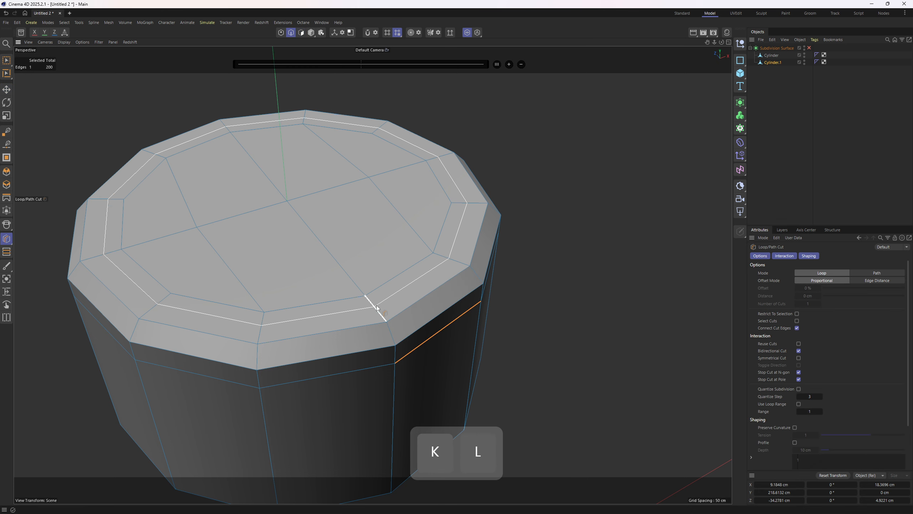
click(376, 305)
key(2)
Turn the Subdivision Surface back on and group both cylinder meshes under a null inside it.
key(q)
click(801, 127)
alt+drag(573, 216, 578, 158)
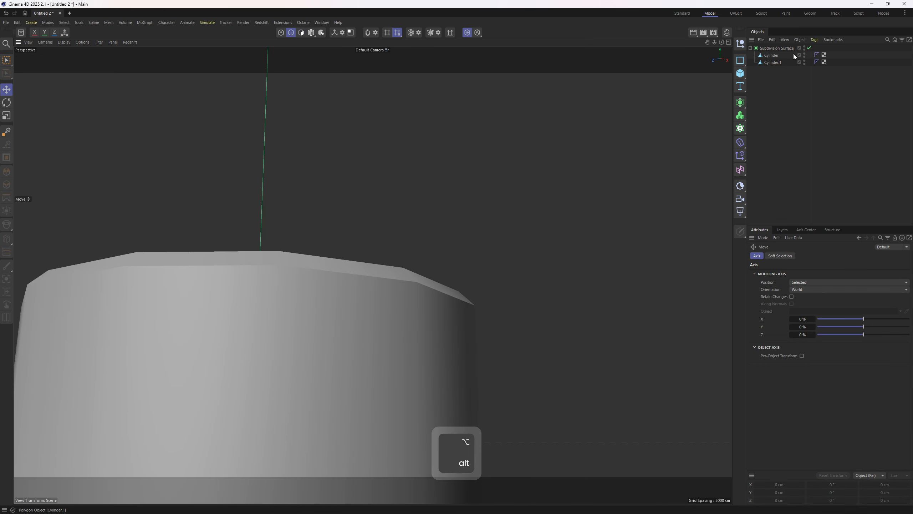
click(771, 56)
ctrl+click(769, 62)
key(alt+g)
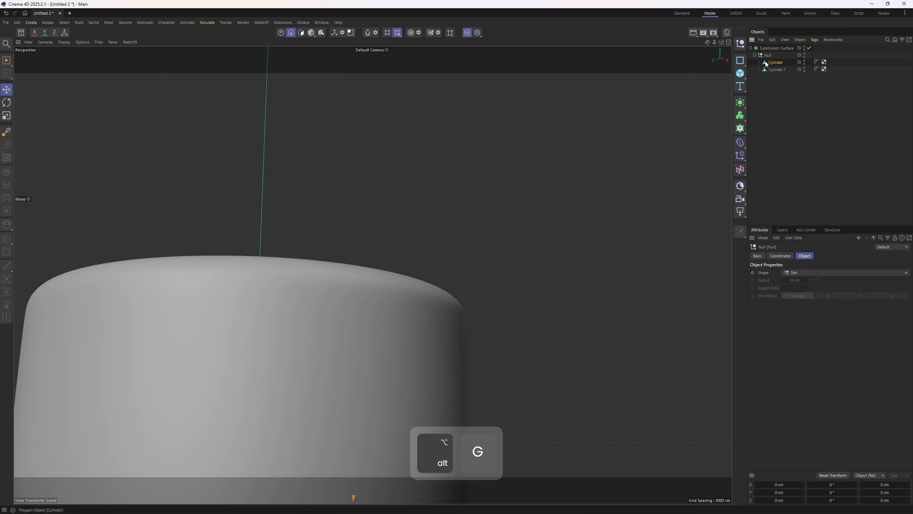
Rename the split-off cap object as lid and the original body mesh as bottle.
click(776, 70)
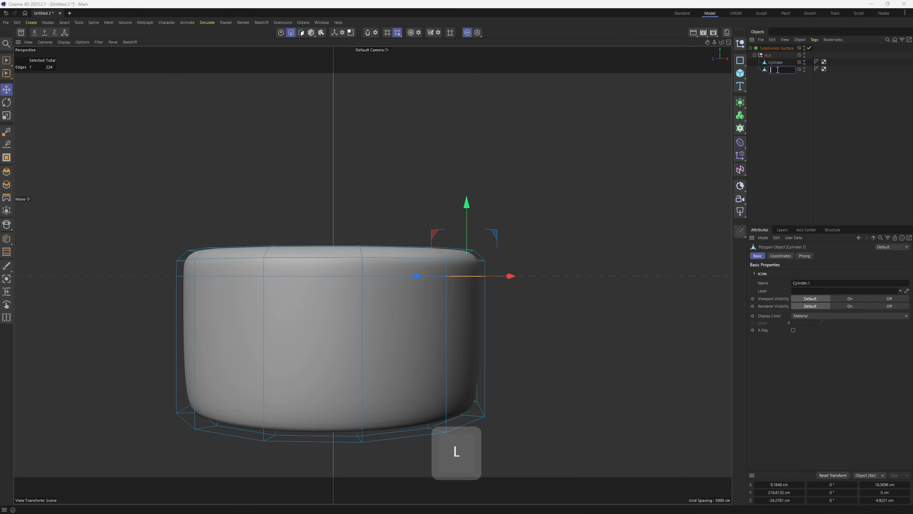
text(lid)
double_click(776, 63)
text(b)
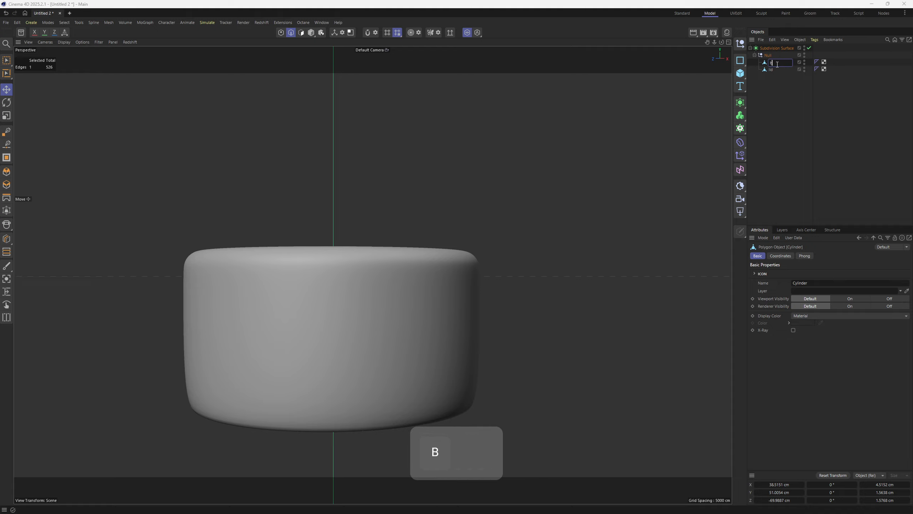
text(ottle)
key(Return)
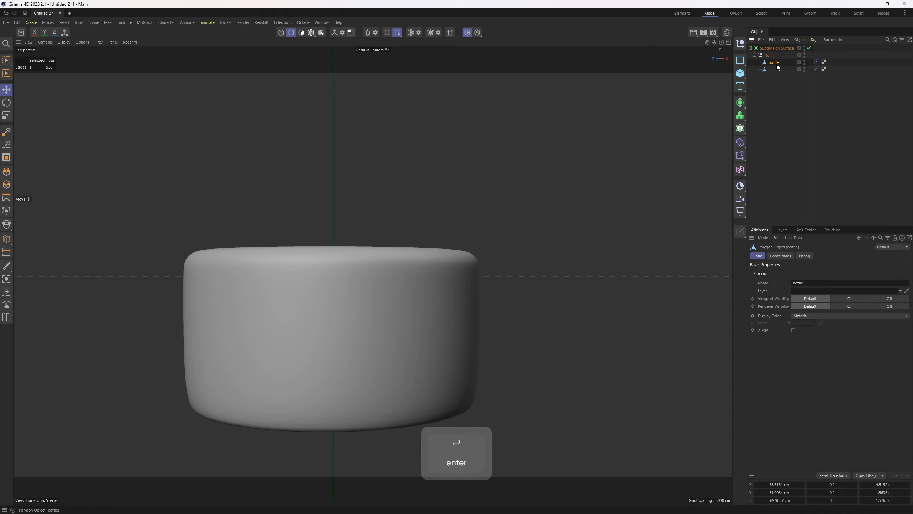
Add loop cuts near the lid's open rim, one at about 96.6% on the outer wall and one on the inner side.
click(773, 70)
alt+drag(370, 343, 386, 286)
key(k)
click(401, 336)
alt+drag(287, 408, 223, 414)
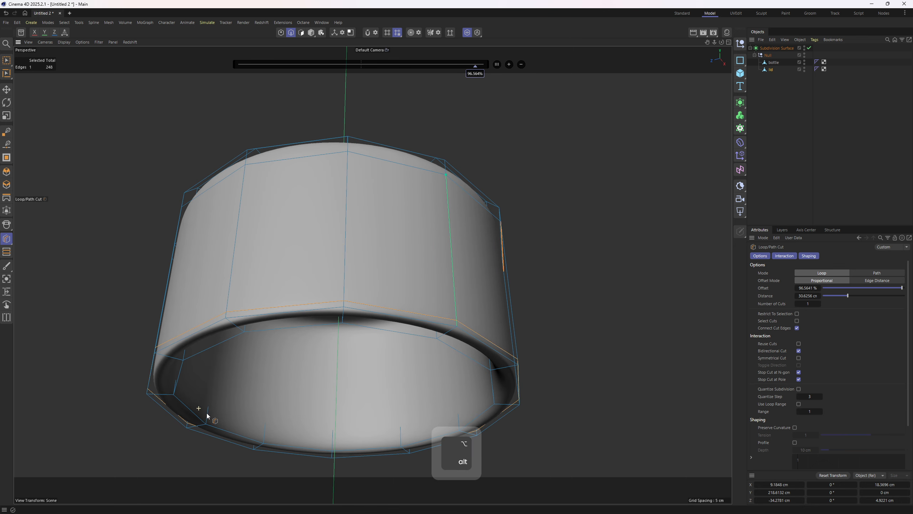
click(211, 415)
Turn off Viewport Solo and check how the smoothed lid sits on the bottle neck.
alt+drag(515, 344, 417, 305)
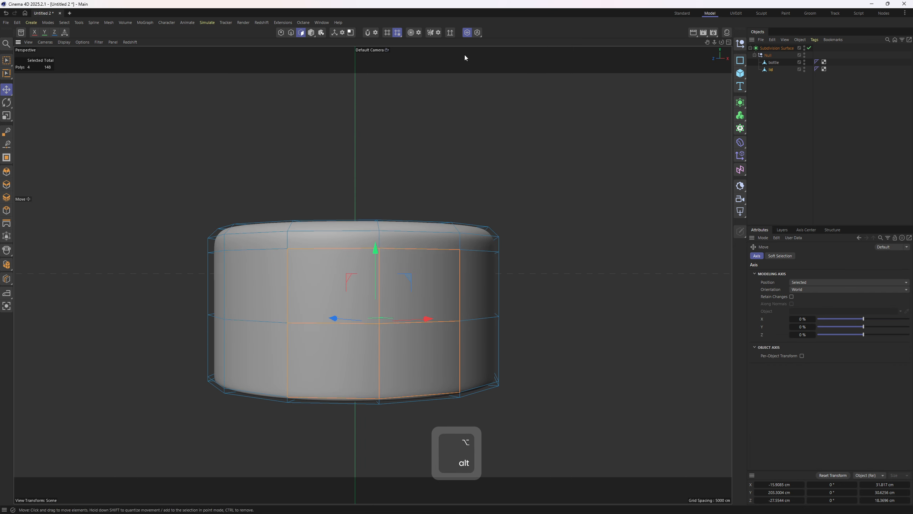
click(466, 32)
scroll(375, 182, down, 4)
alt+drag(375, 183, 377, 233)
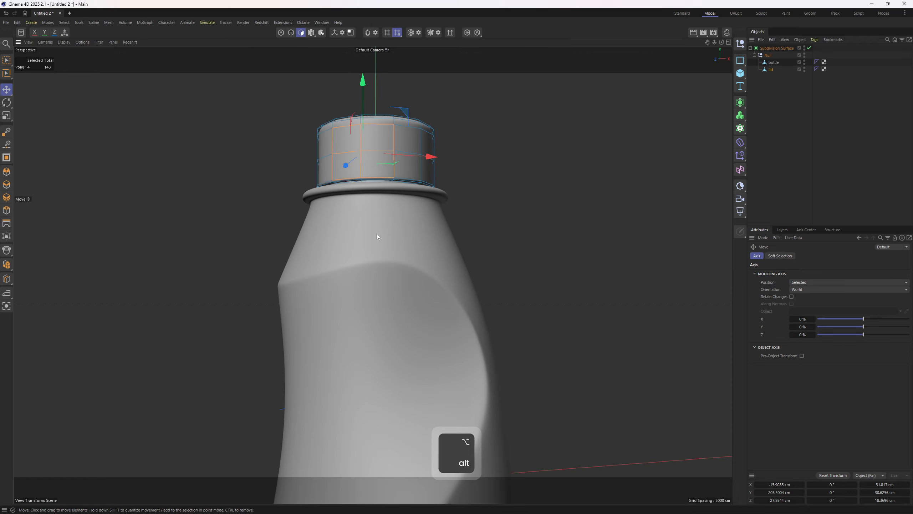
Compare the smoothed bottle and lid with the red reference image in the front view.
click(311, 32)
alt+drag(445, 239, 505, 252)
click(504, 252)
click(460, 291)
middle_click(561, 346)
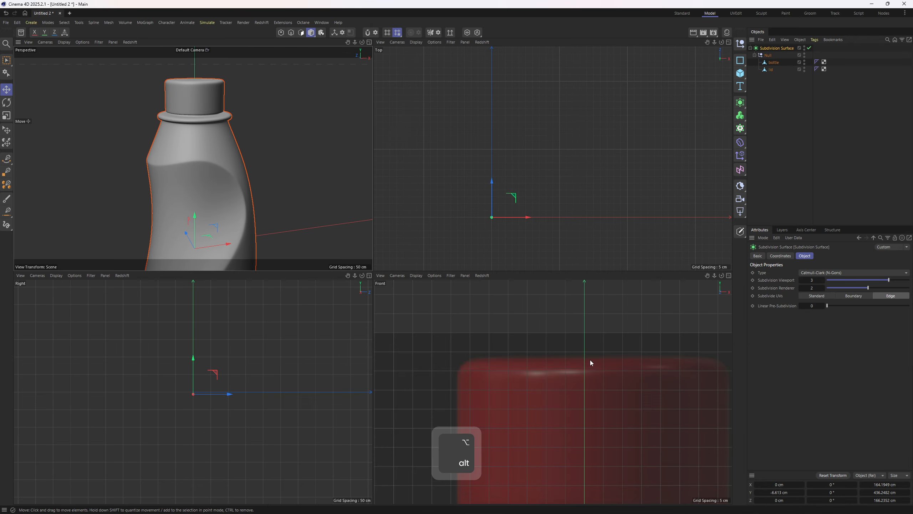
middle_click(591, 356)
alt+right_drag(591, 355, 507, 347)
alt+middle_drag(506, 348, 384, 138)
alt+right_drag(384, 138, 411, 177)
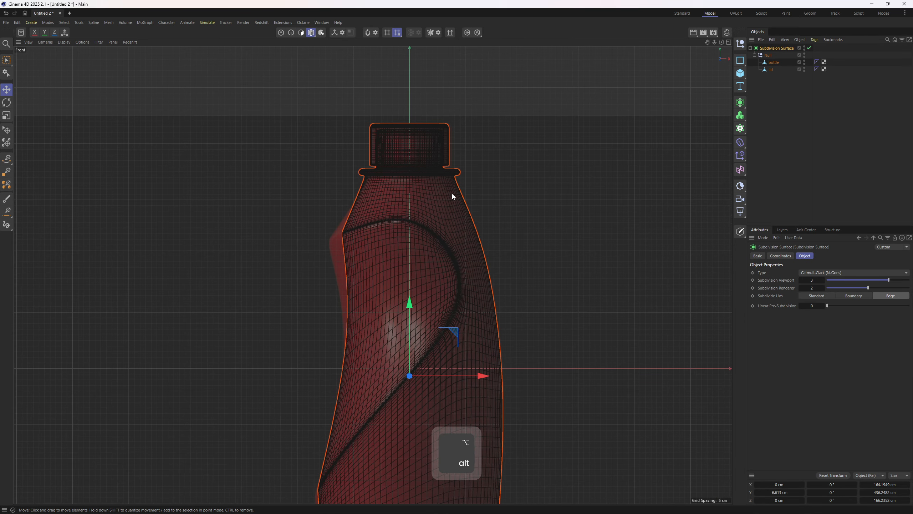
Pull the bottle's points at the left shoulder outward to the reference outline using the Brush in Smear mode at 50% strength.
key(e)
click(792, 95)
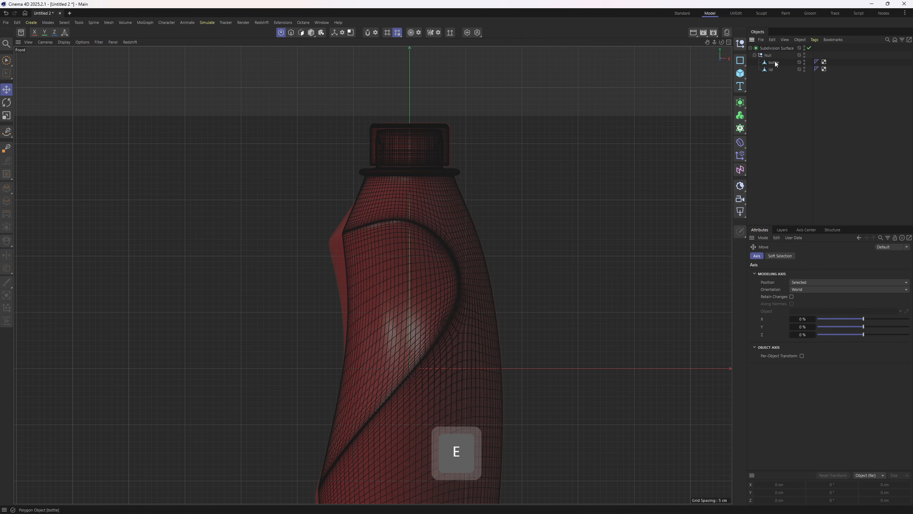
click(770, 63)
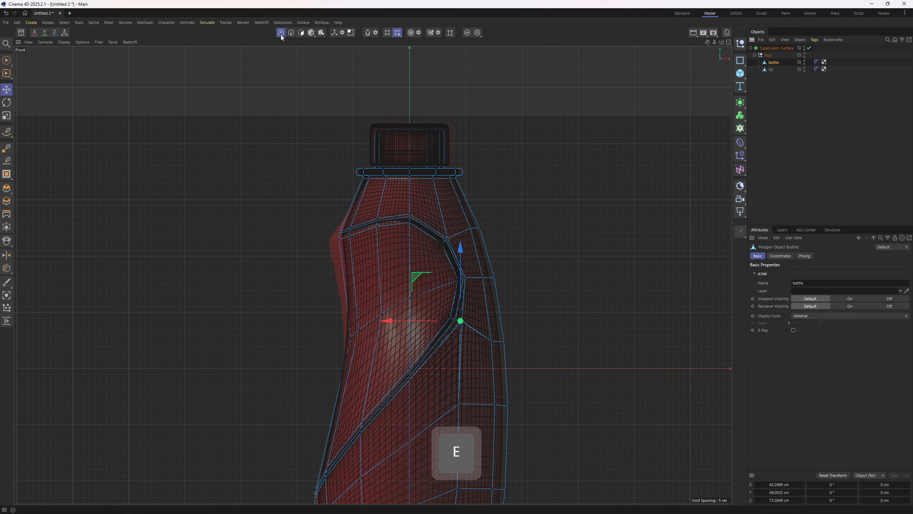
alt+right_drag(423, 153, 389, 144)
alt+middle_drag(388, 143, 340, 109)
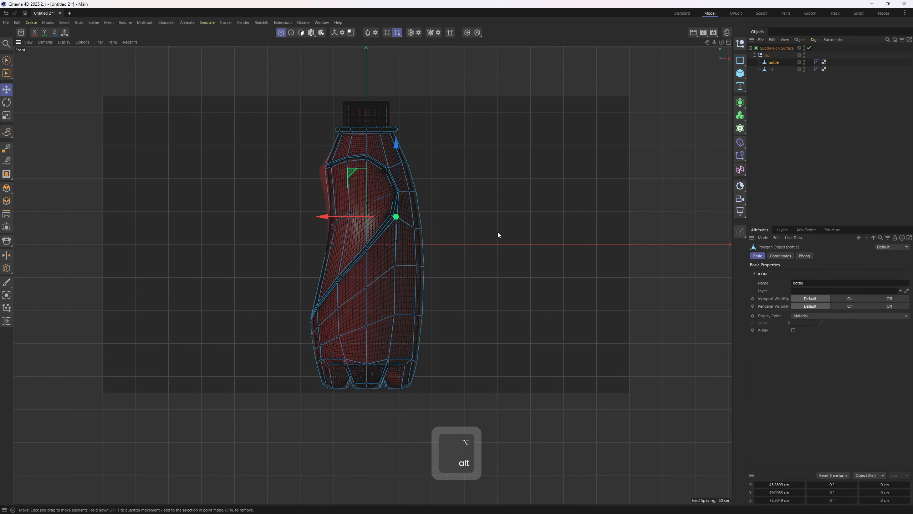
right_click(550, 174)
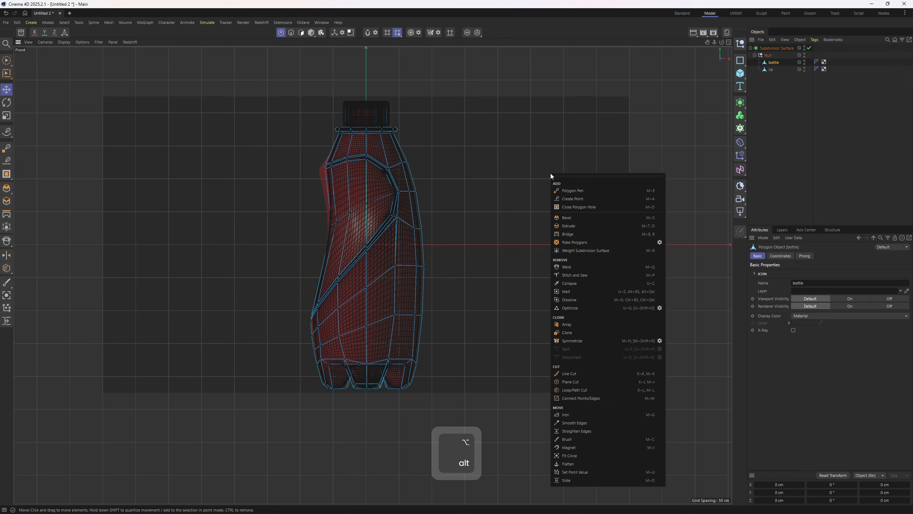
click(581, 439)
scroll(364, 168, up, 5)
mouse_move(321, 177)
middle_down()
mouse_move(337, 184)
mouse_move(321, 178)
mouse_move(331, 178)
middle_up()
scroll(290, 176, up, 2)
drag(317, 172, 276, 187)
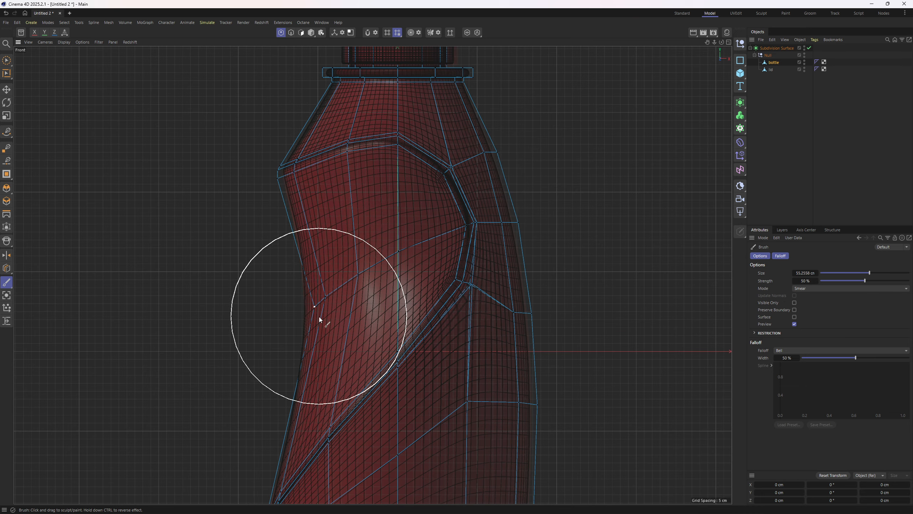
Check the bottle's lower outline against the front reference and inspect the reshaped, deselected bottle in perspective.
alt+middle_drag(324, 294, 333, 72)
scroll(290, 246, down, 2)
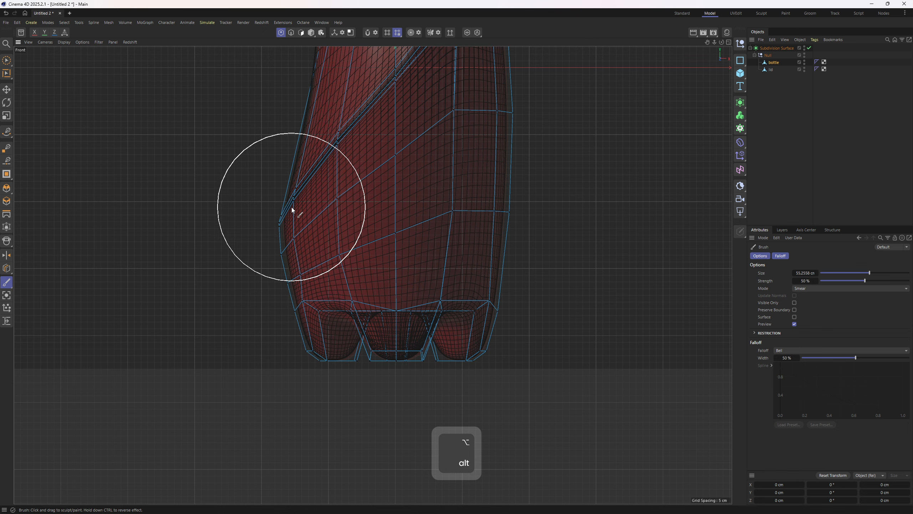
alt+middle_drag(550, 212, 496, 251)
scroll(539, 238, up, 2)
click(552, 231)
middle_click(552, 231)
middle_click(366, 241)
alt+drag(384, 246, 461, 293)
middle_click(456, 288)
middle_click(306, 200)
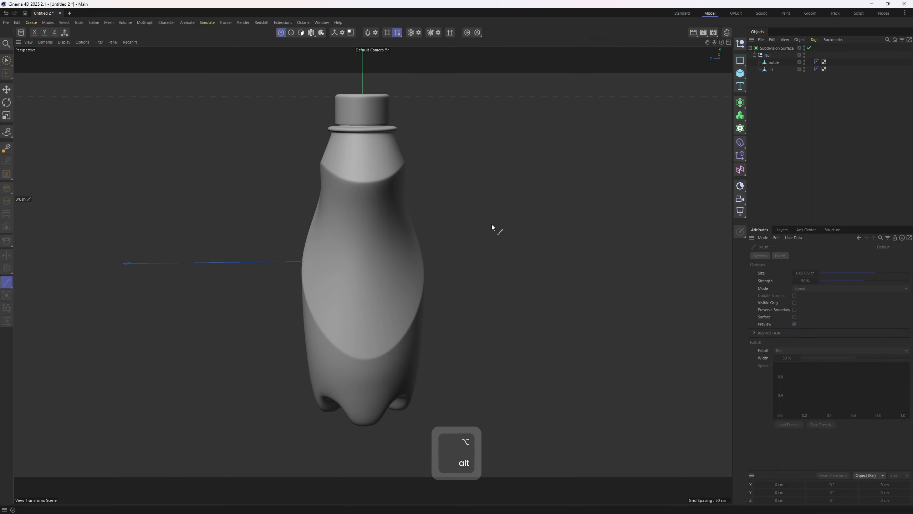